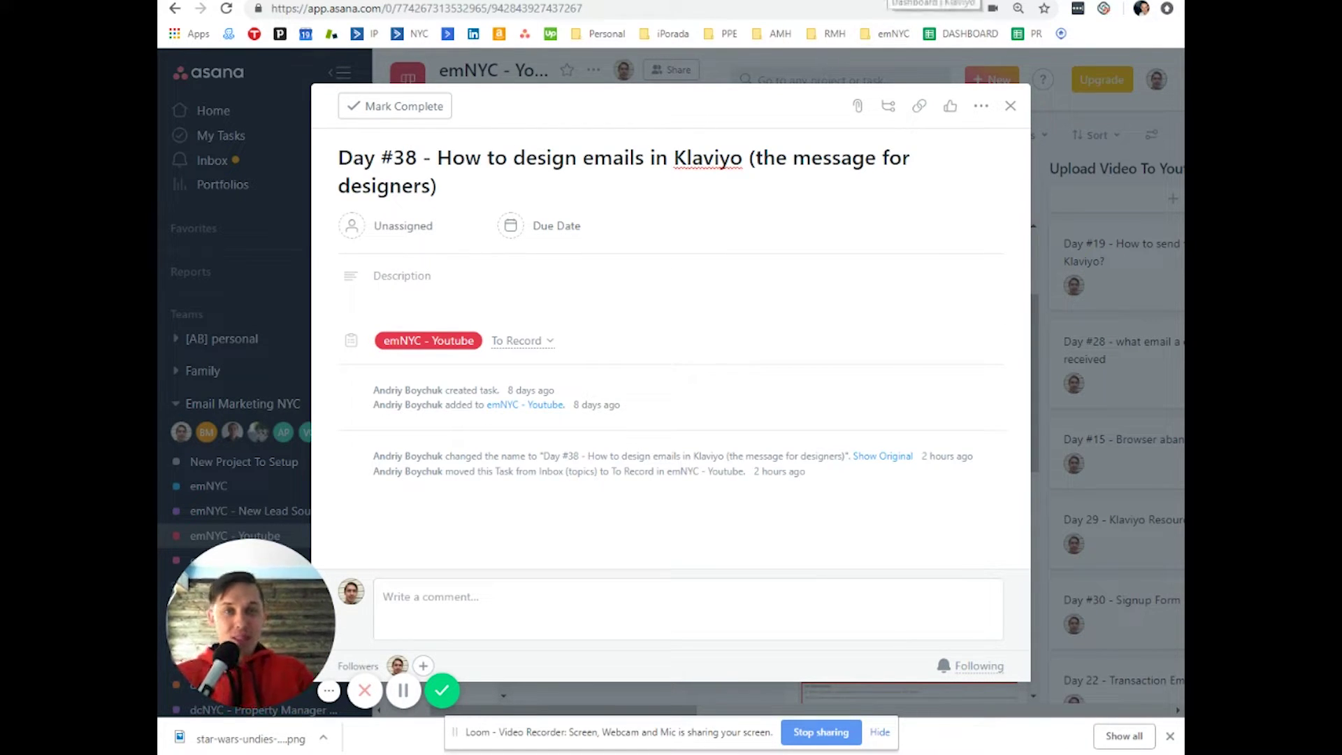
- Go to Klaviyo's Email Templates and look through the 'example' template's design
key(ctrl+Tab)
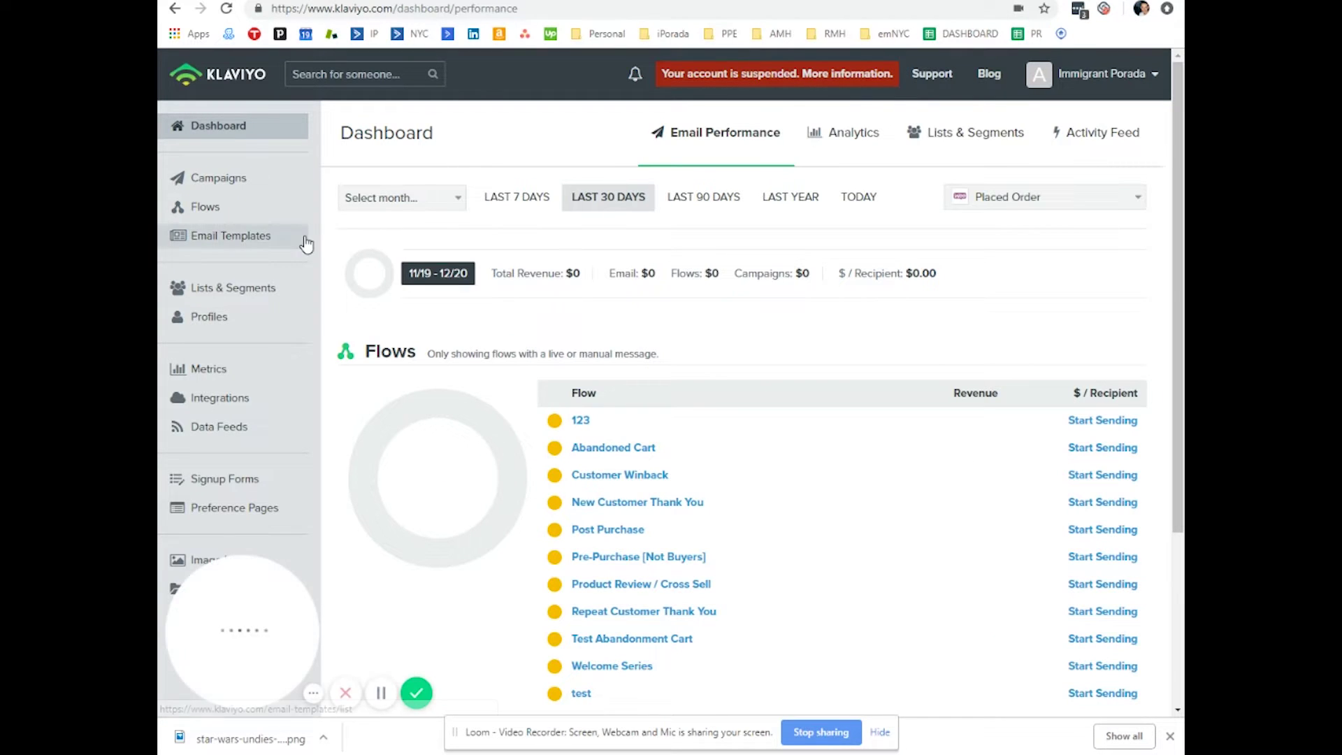
click(262, 243)
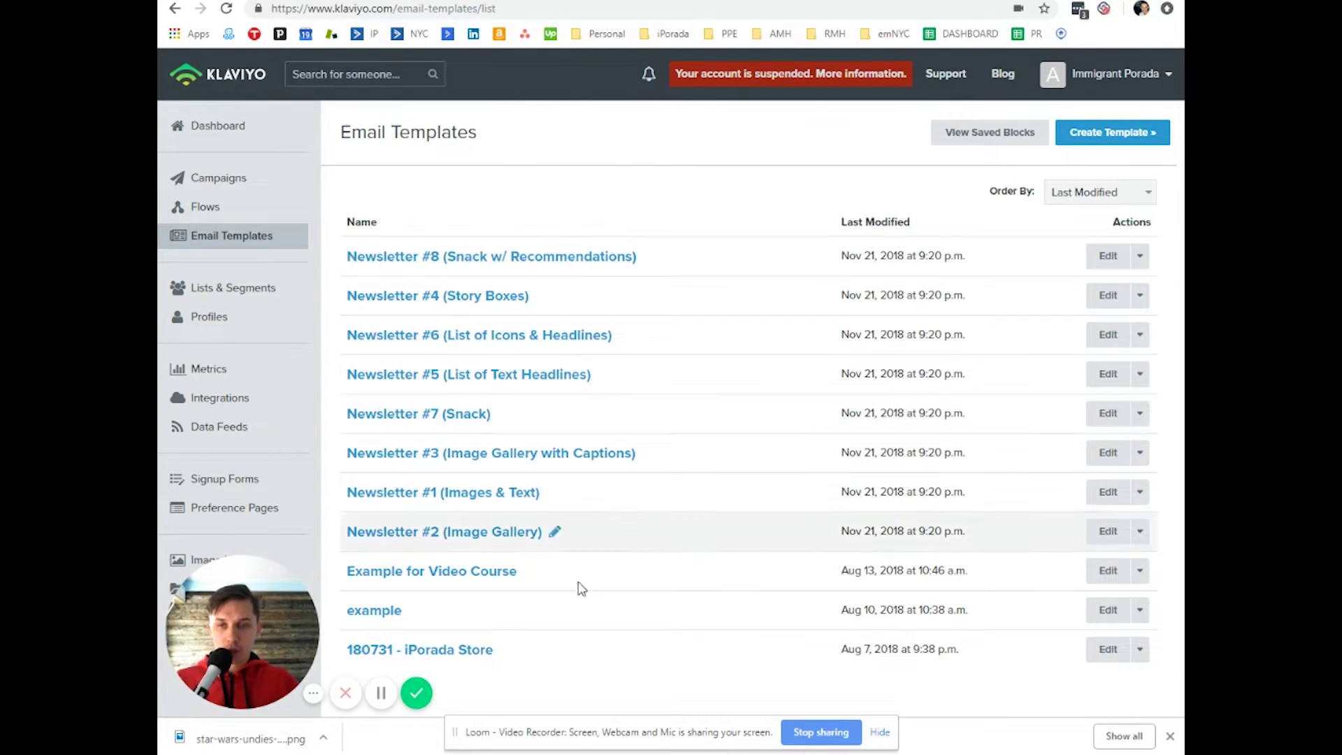
click(381, 611)
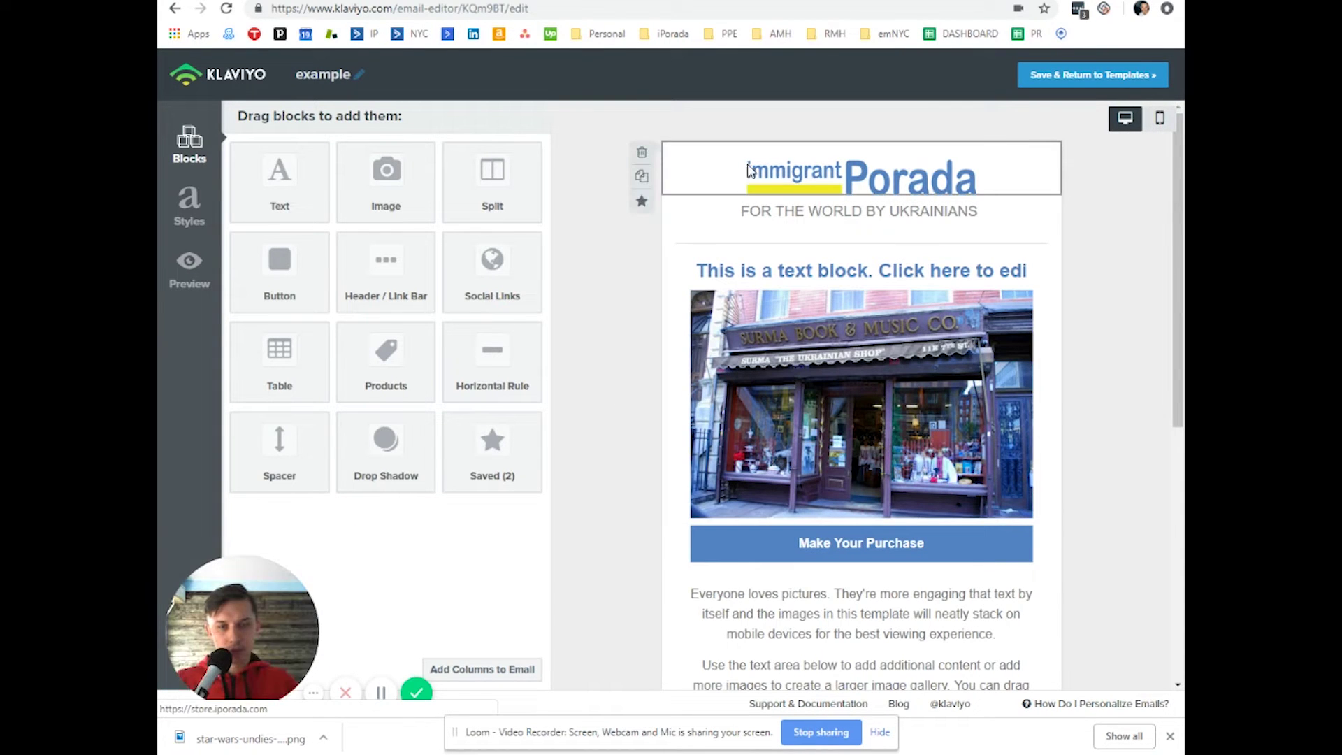
scroll(860, 406, down, 4)
scroll(859, 406, up, 4)
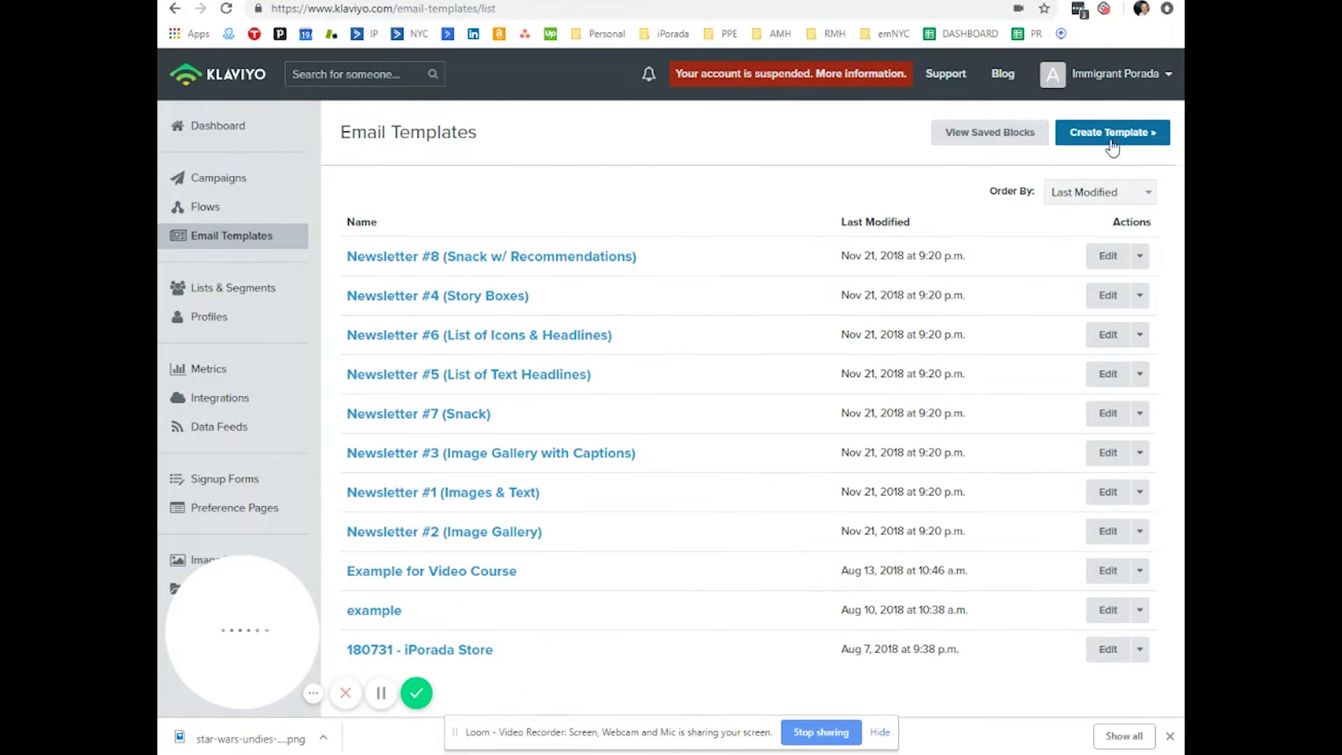
- Create a Basic 1 Column template named 'Deisgn Example'
click(1108, 136)
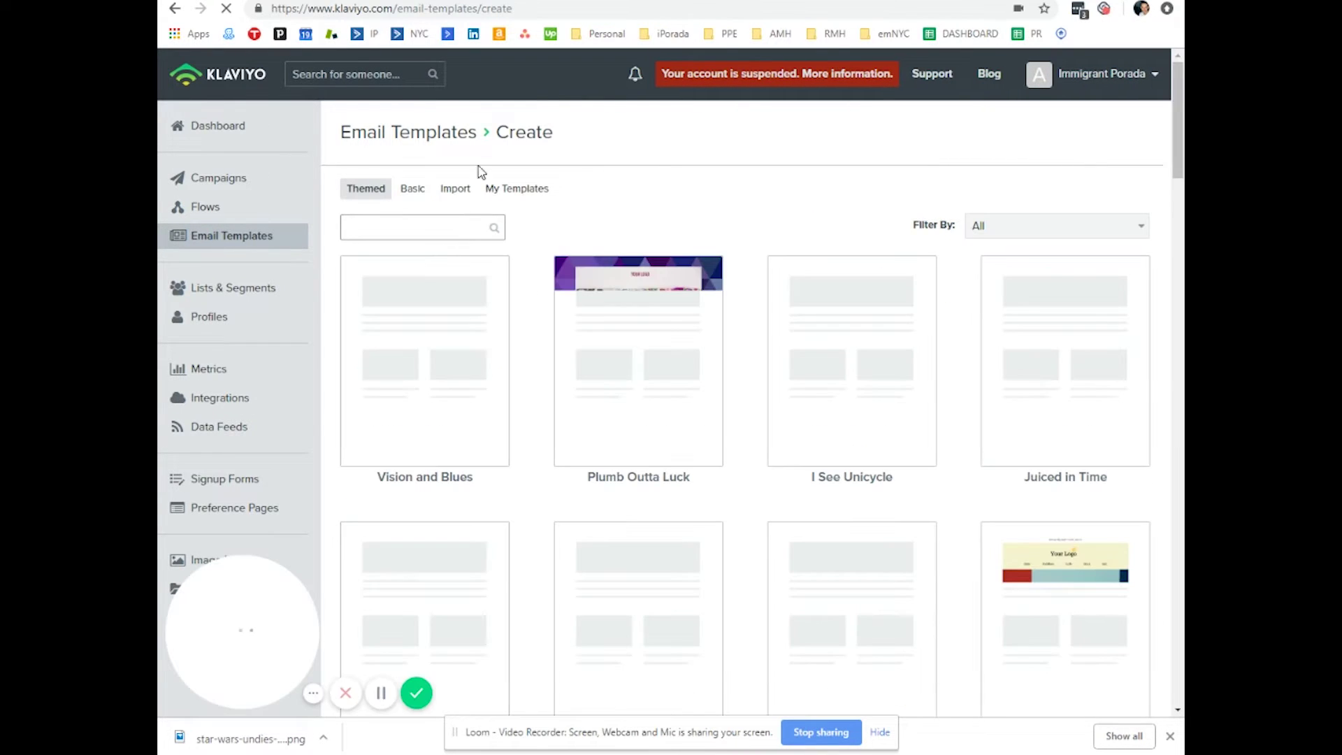
click(412, 188)
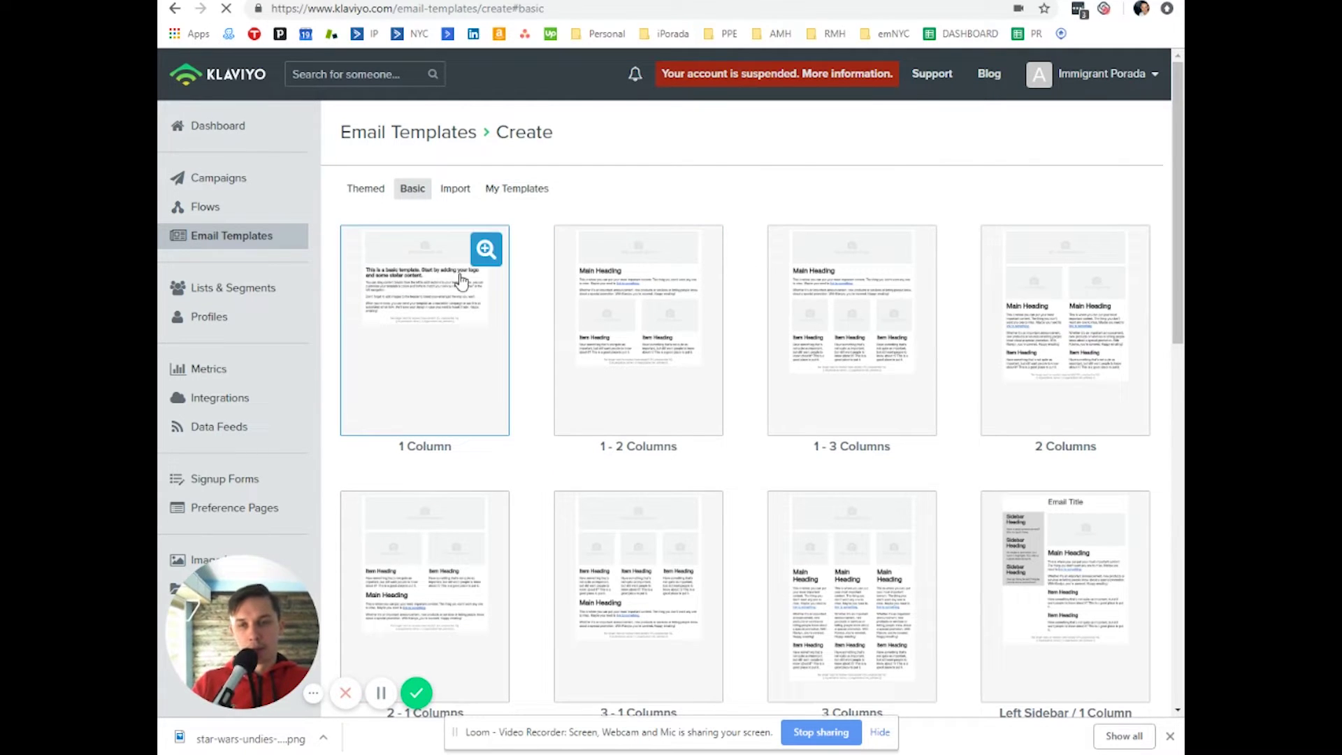
click(428, 286)
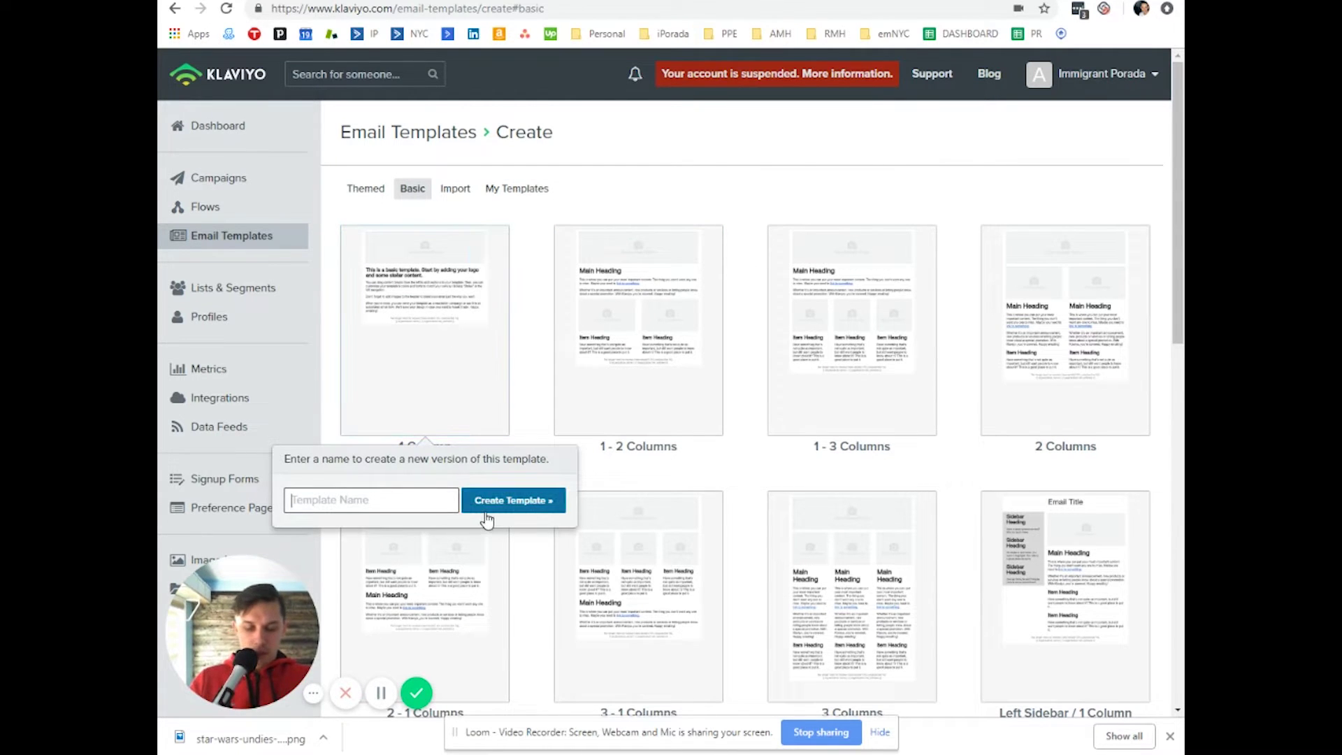
text(TE)
key(BackSpace)
key(BackSpace)
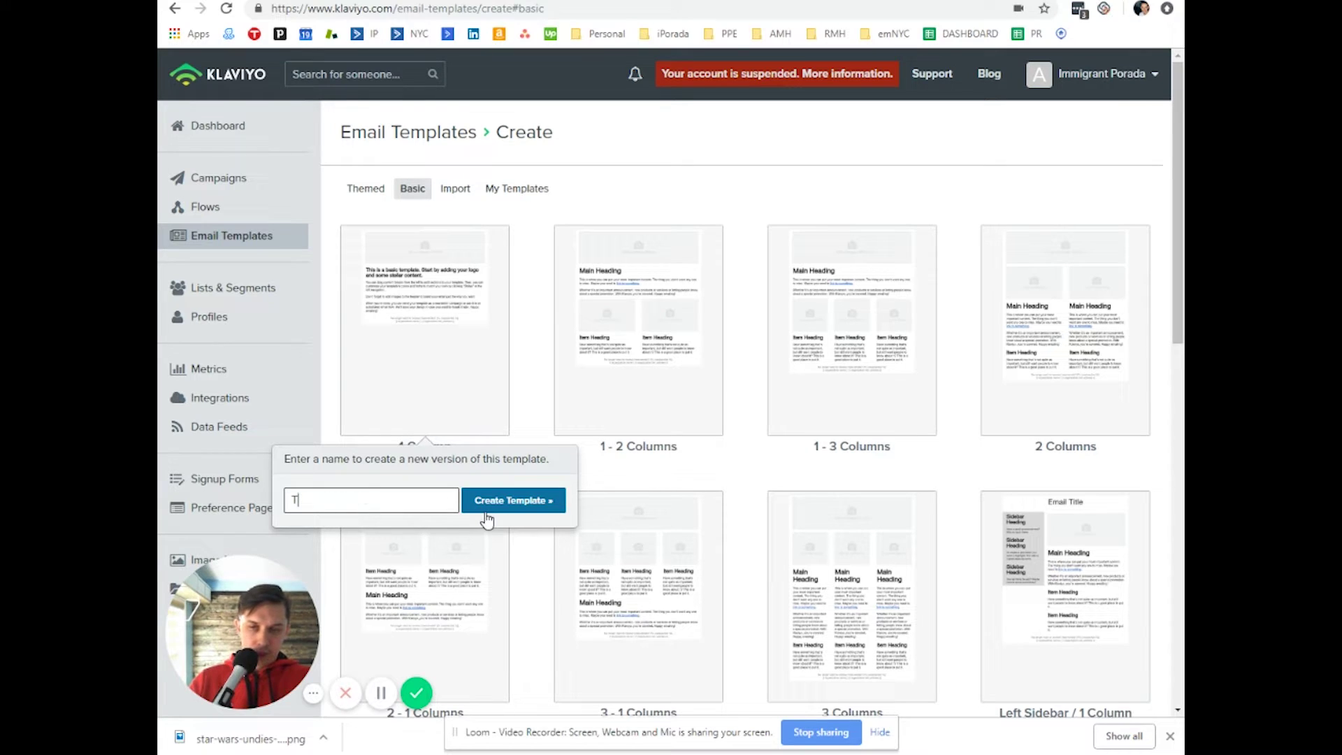
text(Deisgn Example)
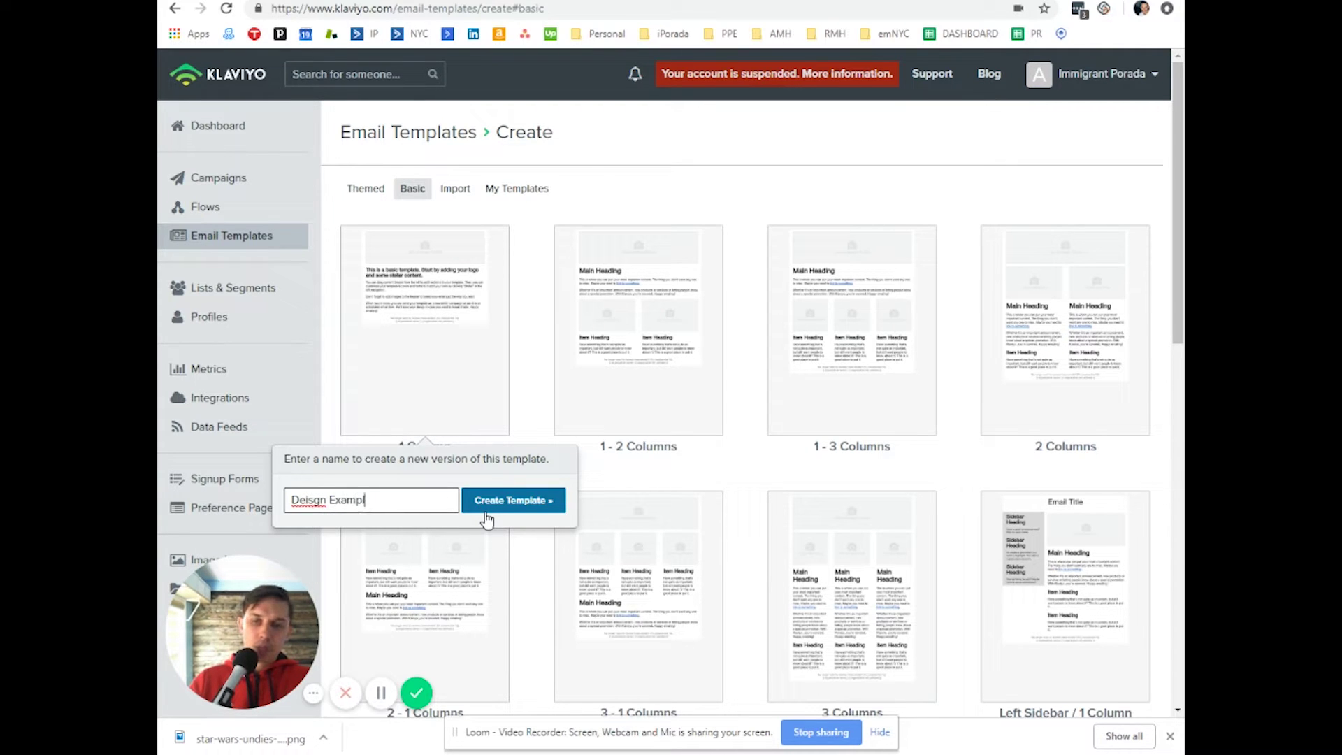
click(492, 512)
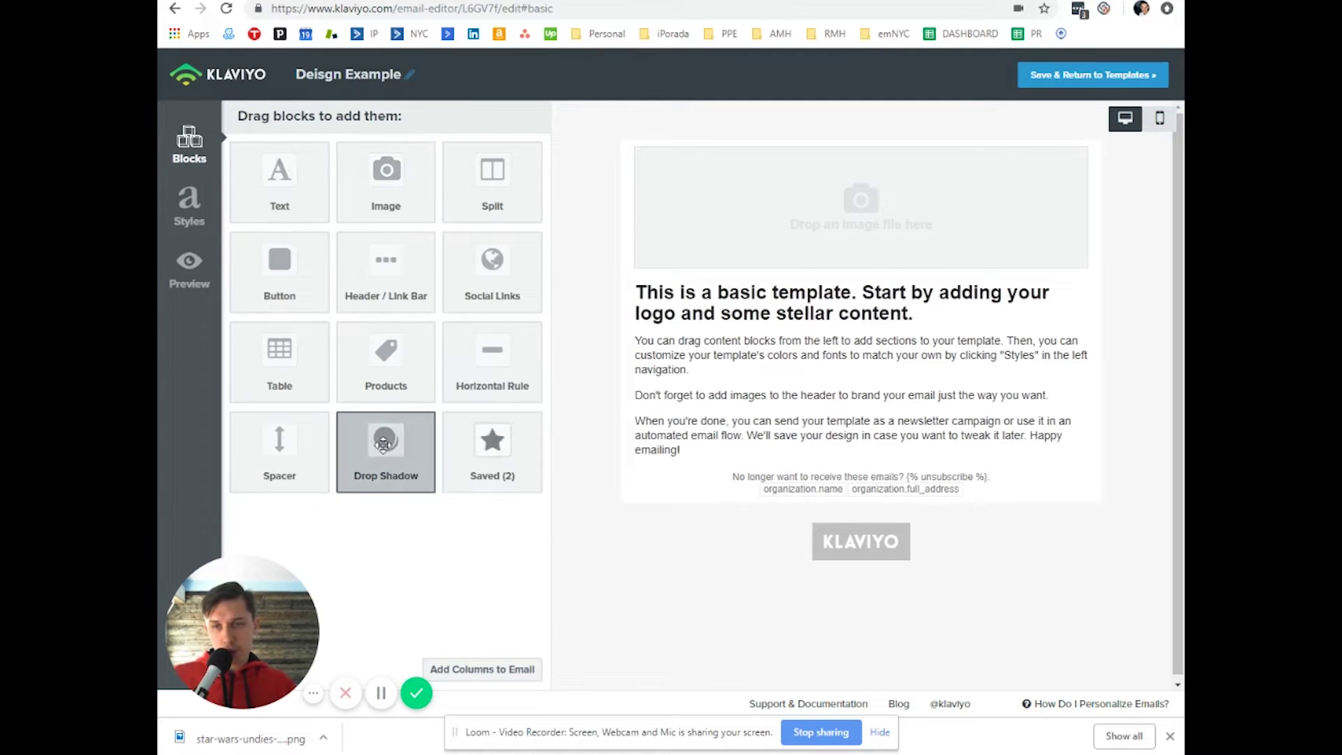
- Drop a Text block under the image area and type three placeholder lines
drag(280, 174, 710, 276)
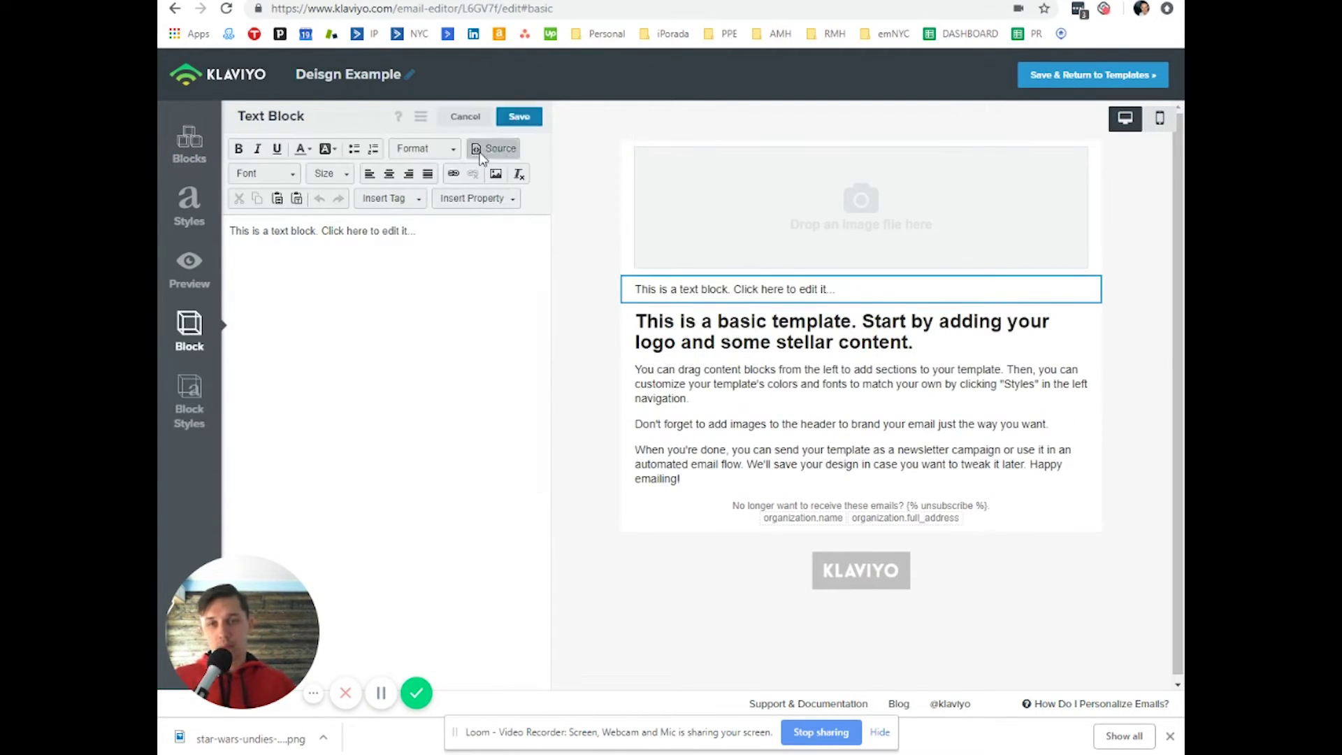
triple_click(327, 234)
text(sl,ghfjsdhdlgk)
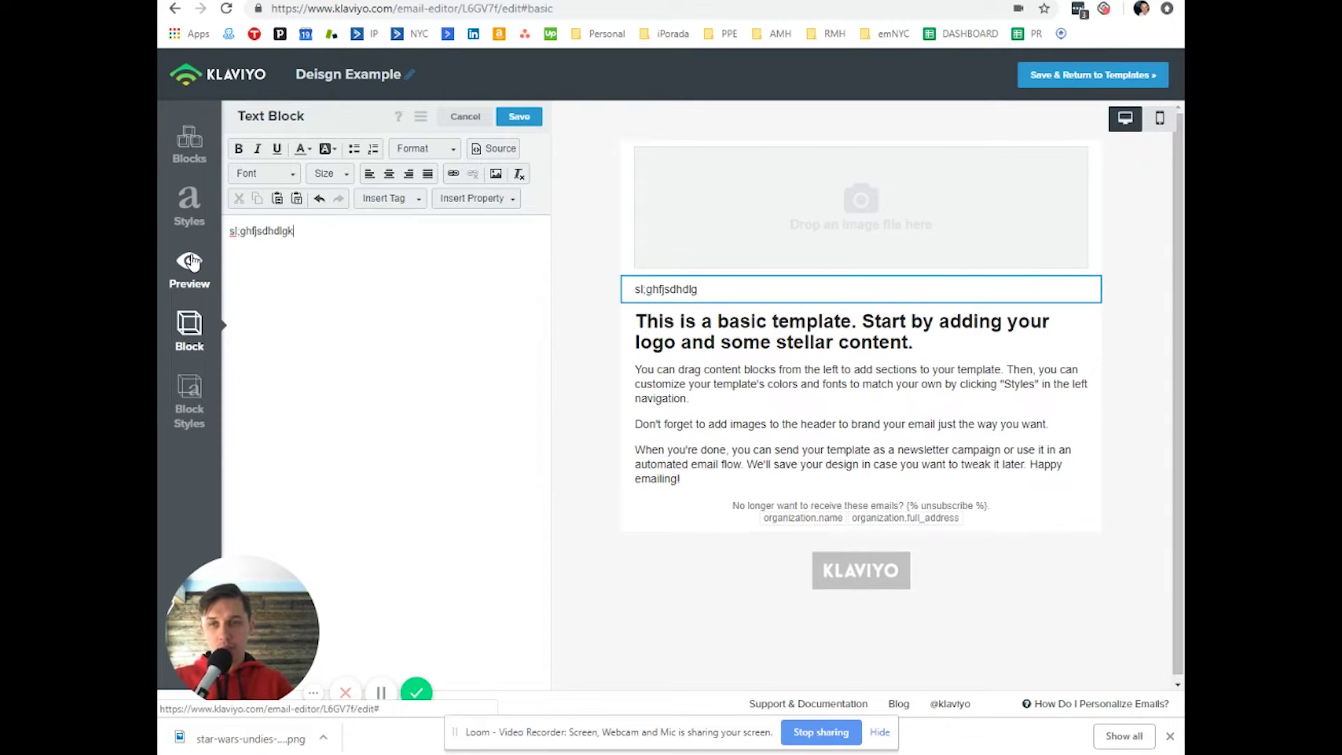
text(jdas)
key(Return)
text(jkshdjklabhsda)
key(Return)
text(jksnlva)
- Look over the font and size lists without changes, save the text block, and reopen it
key(ctrl+a)
click(264, 174)
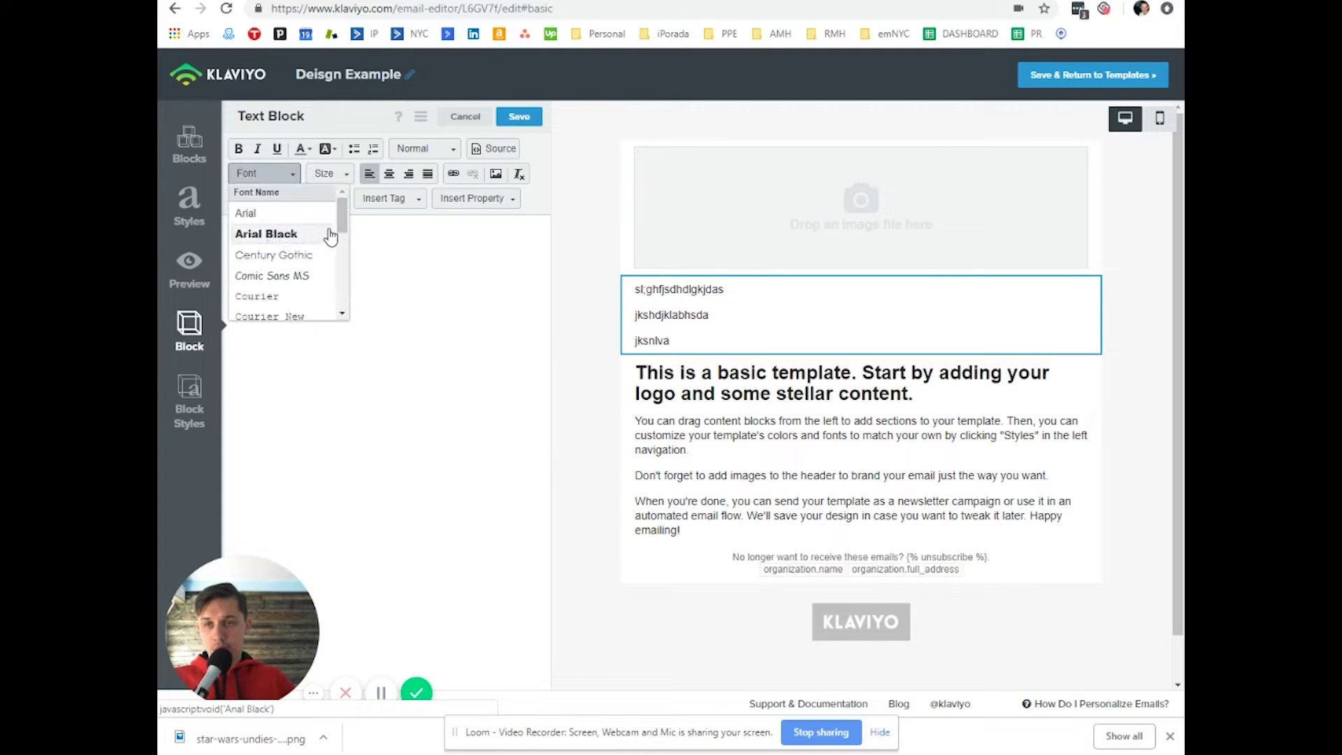
scroll(329, 266, down, 5)
key(Escape)
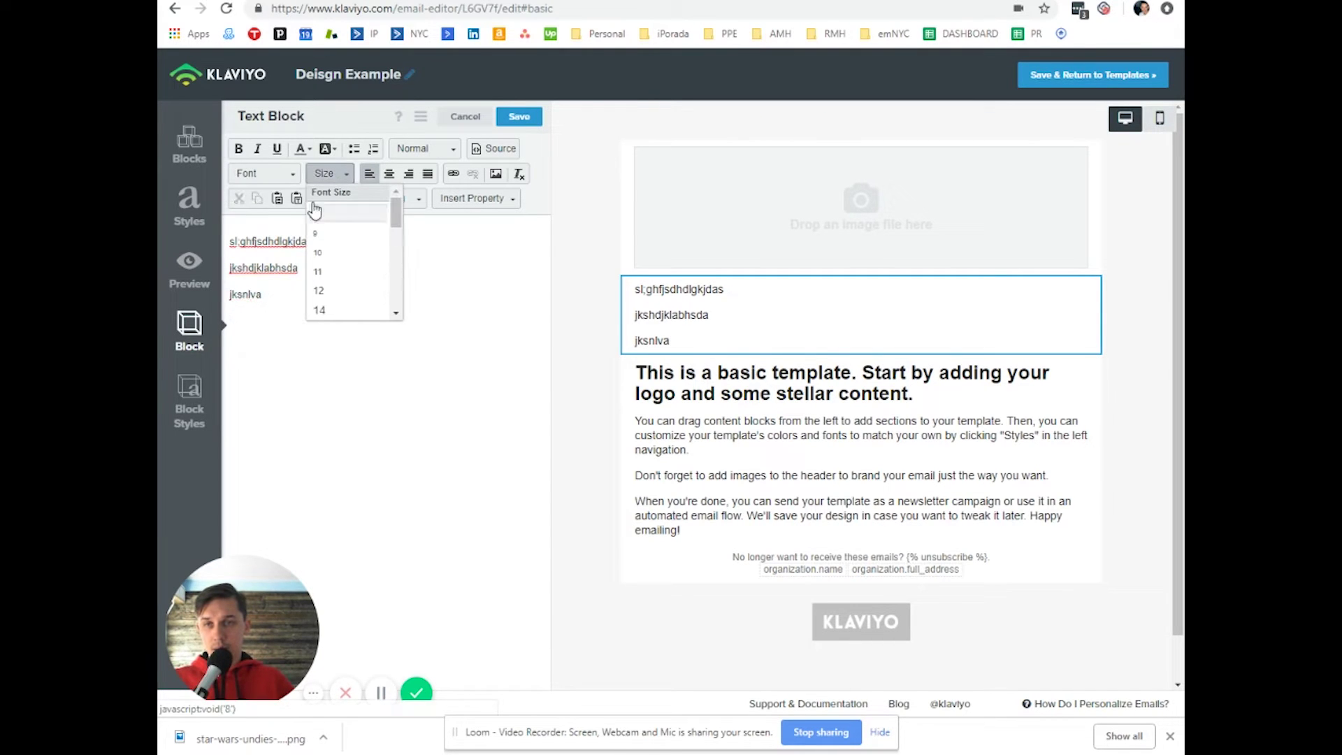
click(420, 374)
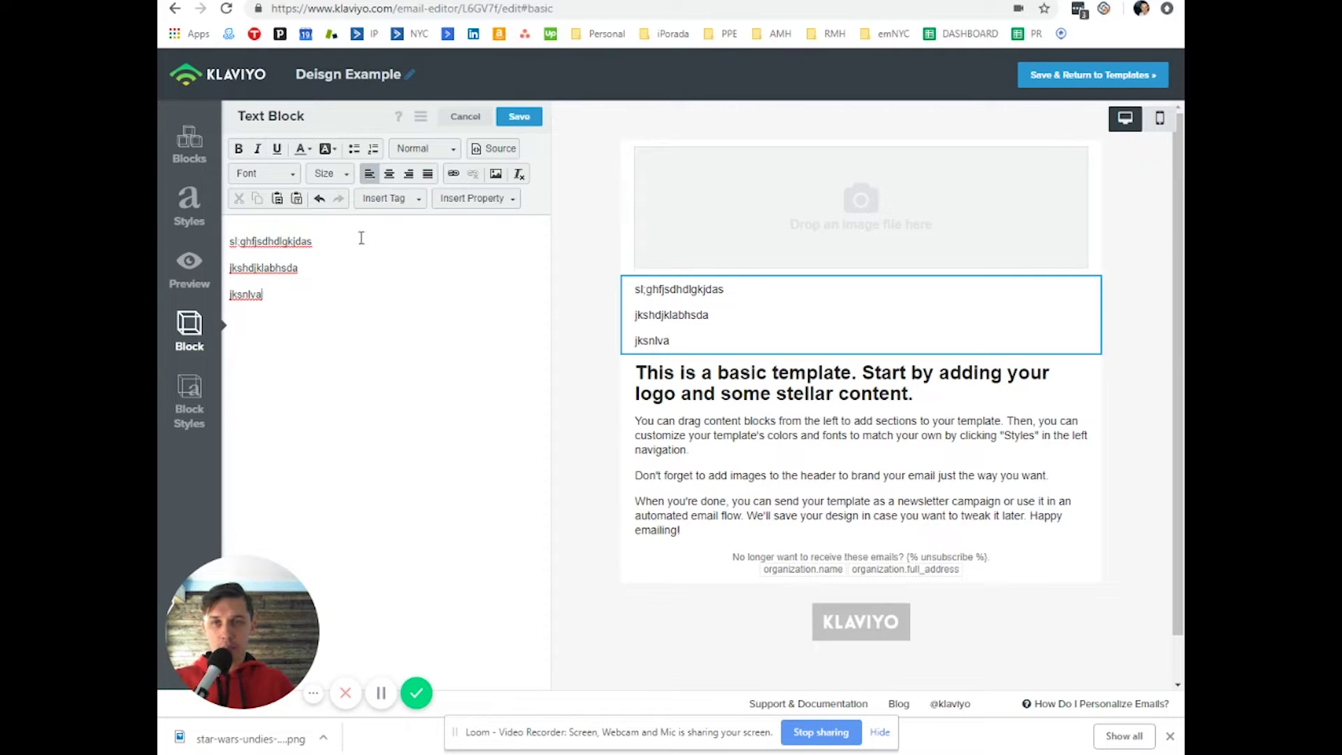
click(530, 118)
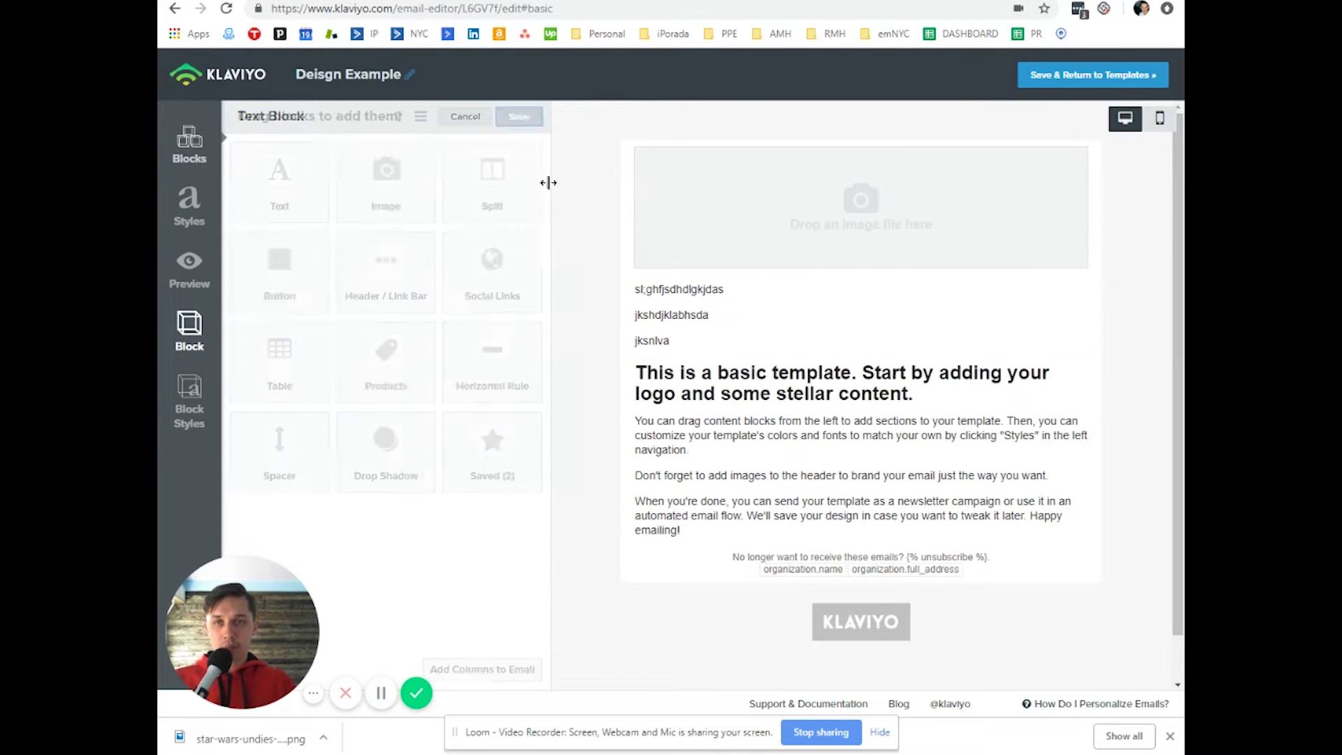
click(740, 308)
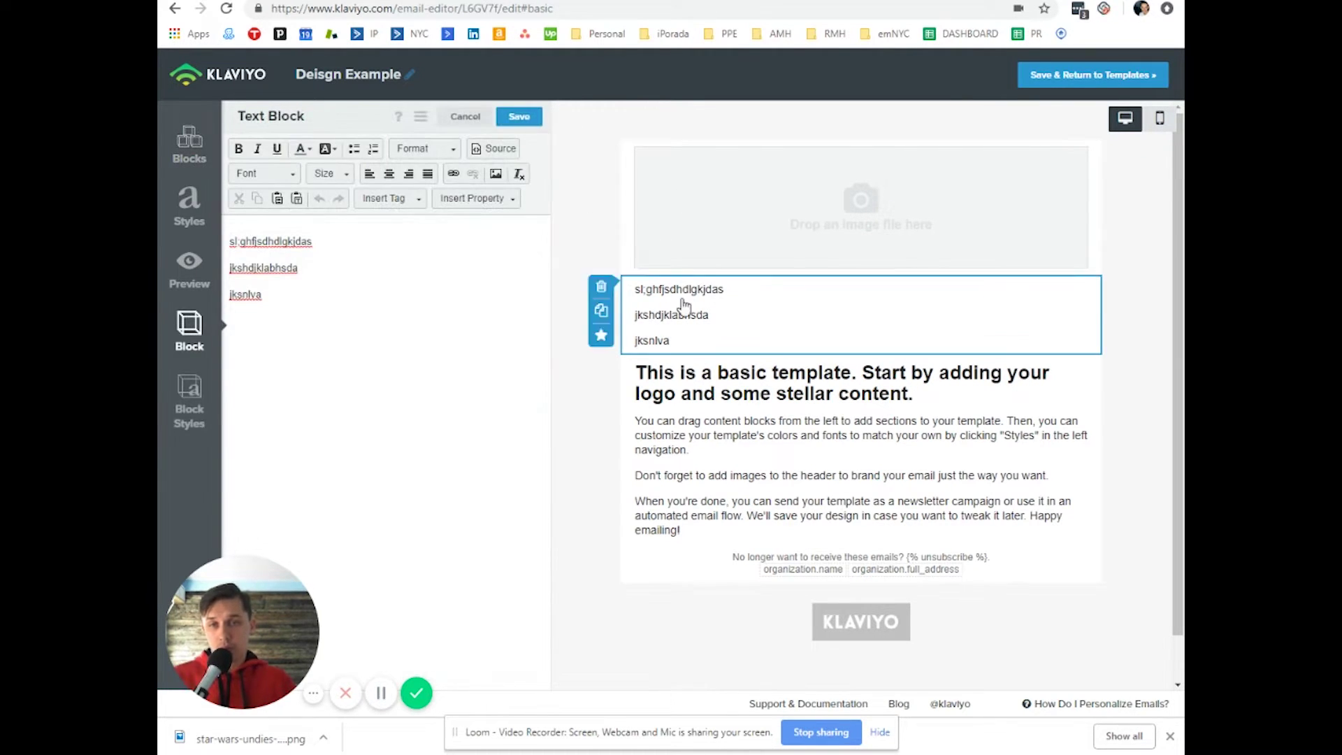
click(465, 116)
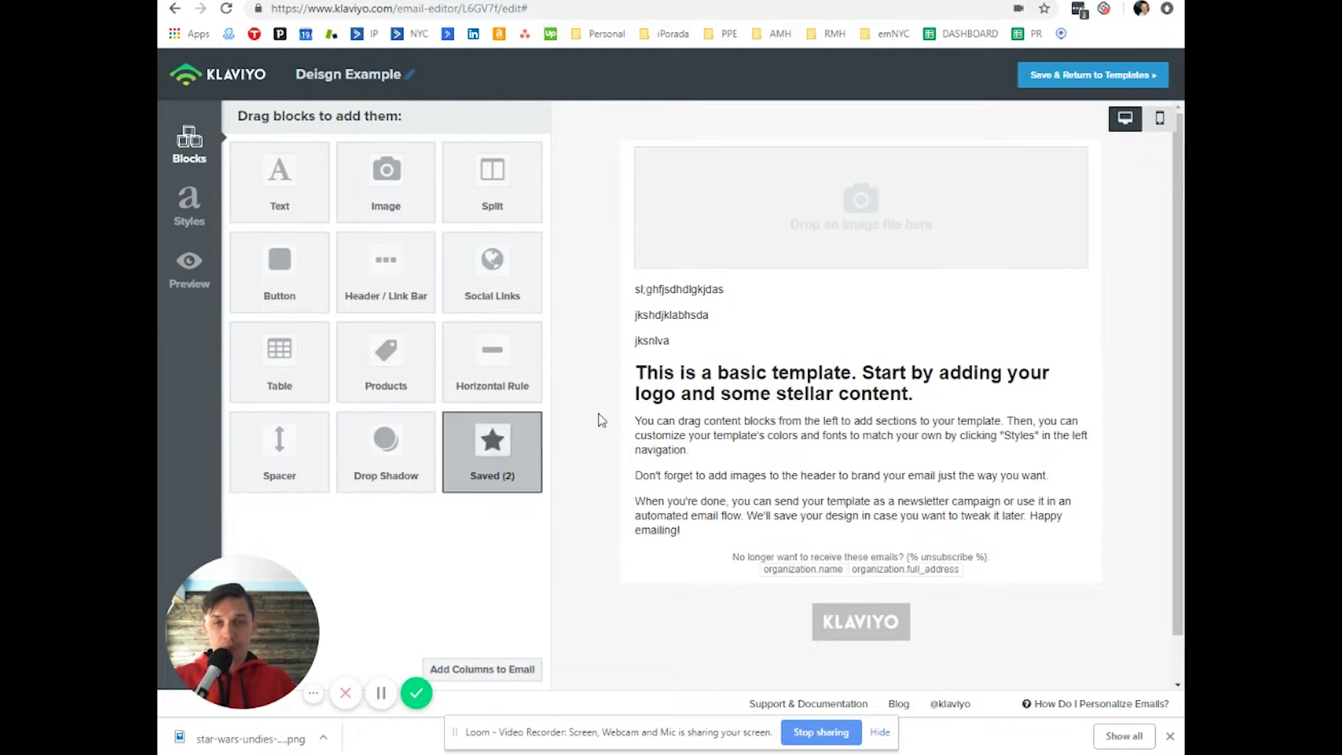
click(694, 294)
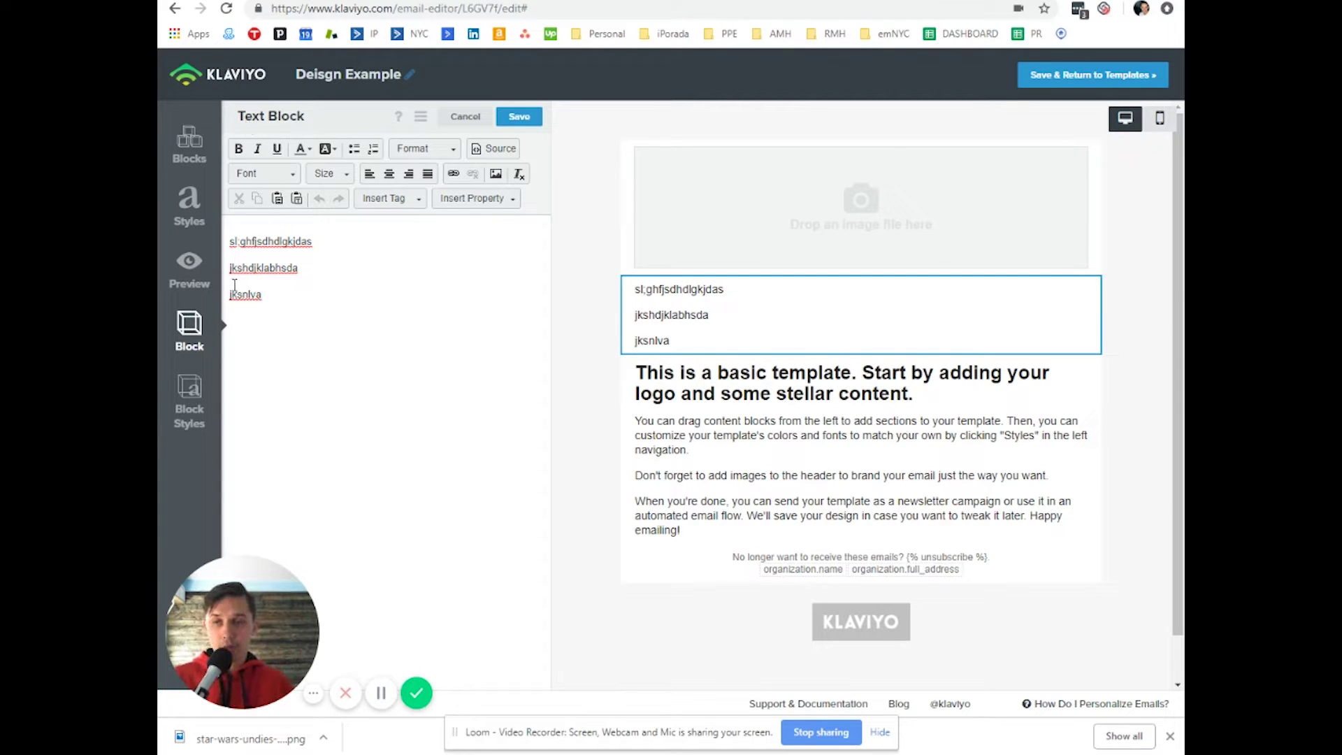
- Set the block style font colour to red
click(217, 391)
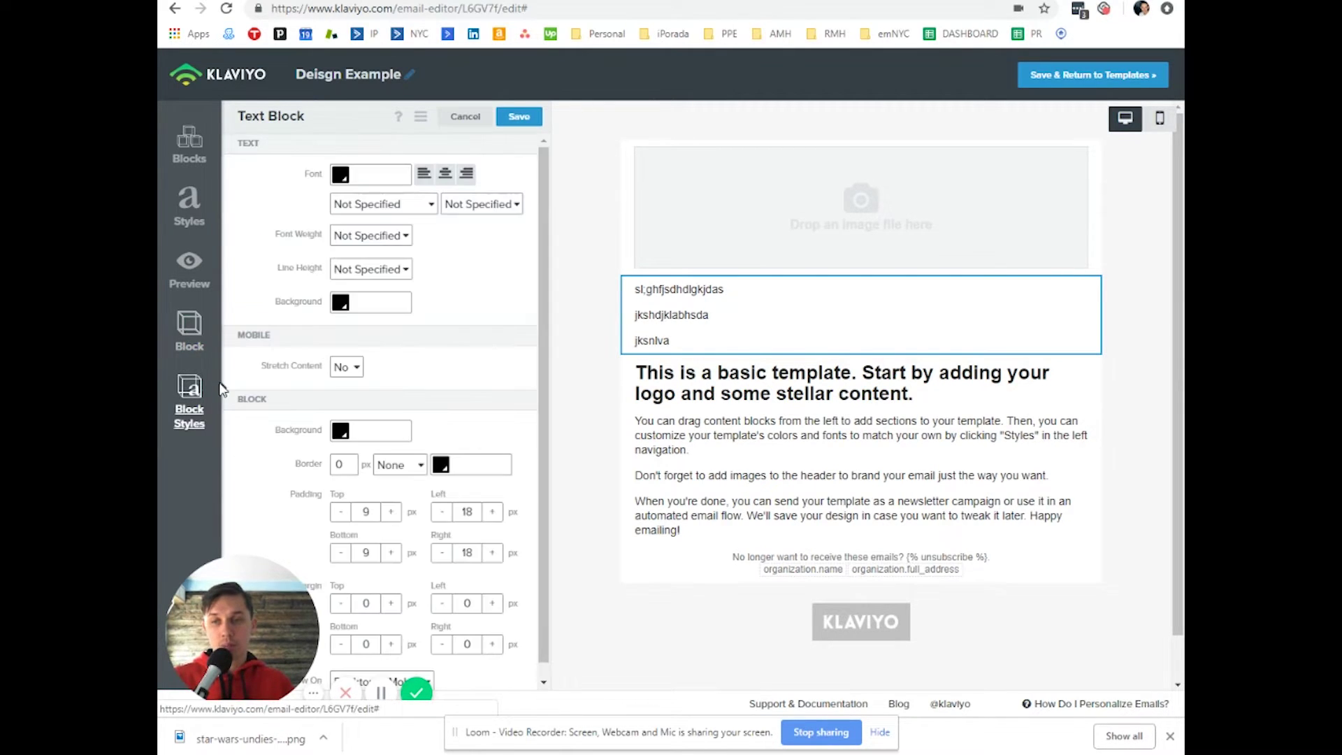
click(339, 175)
click(448, 203)
click(512, 245)
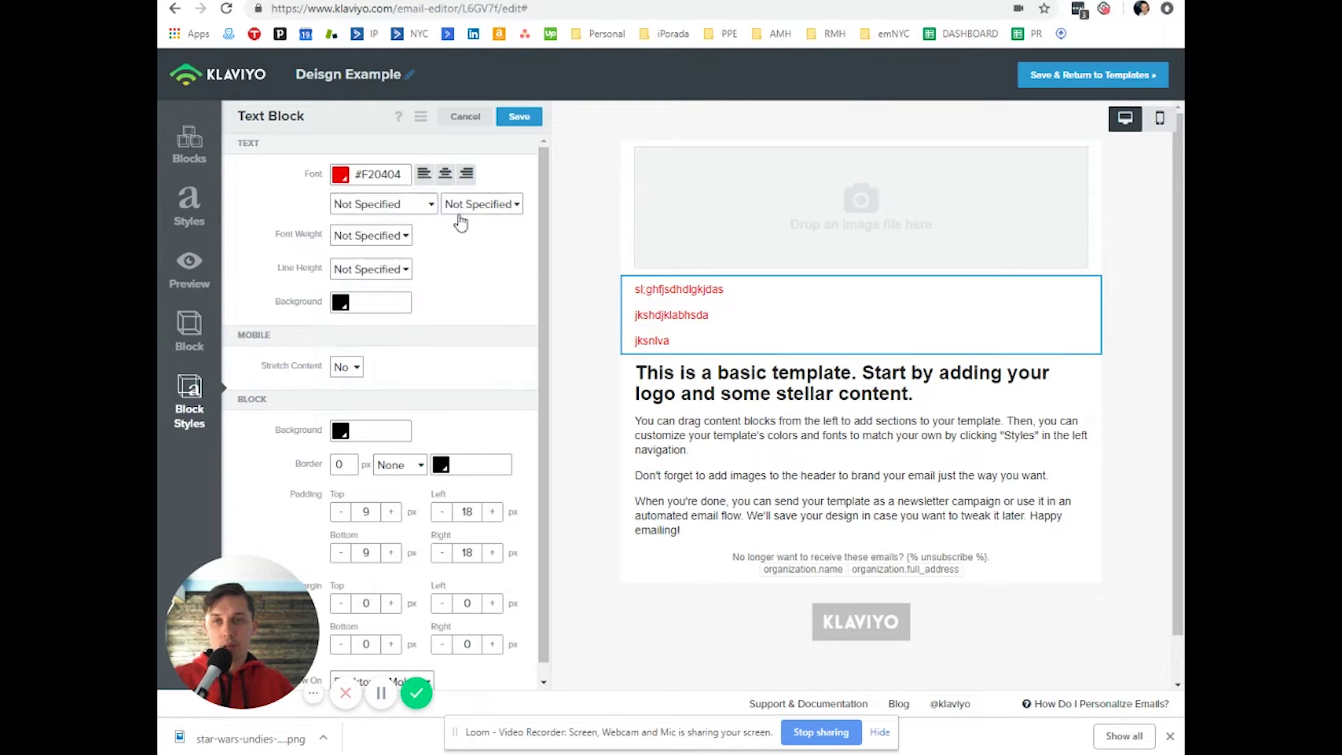
- Select all three text lines and colour them green
click(189, 327)
drag(396, 266, 235, 242)
drag(310, 313, 229, 241)
click(328, 173)
key(Escape)
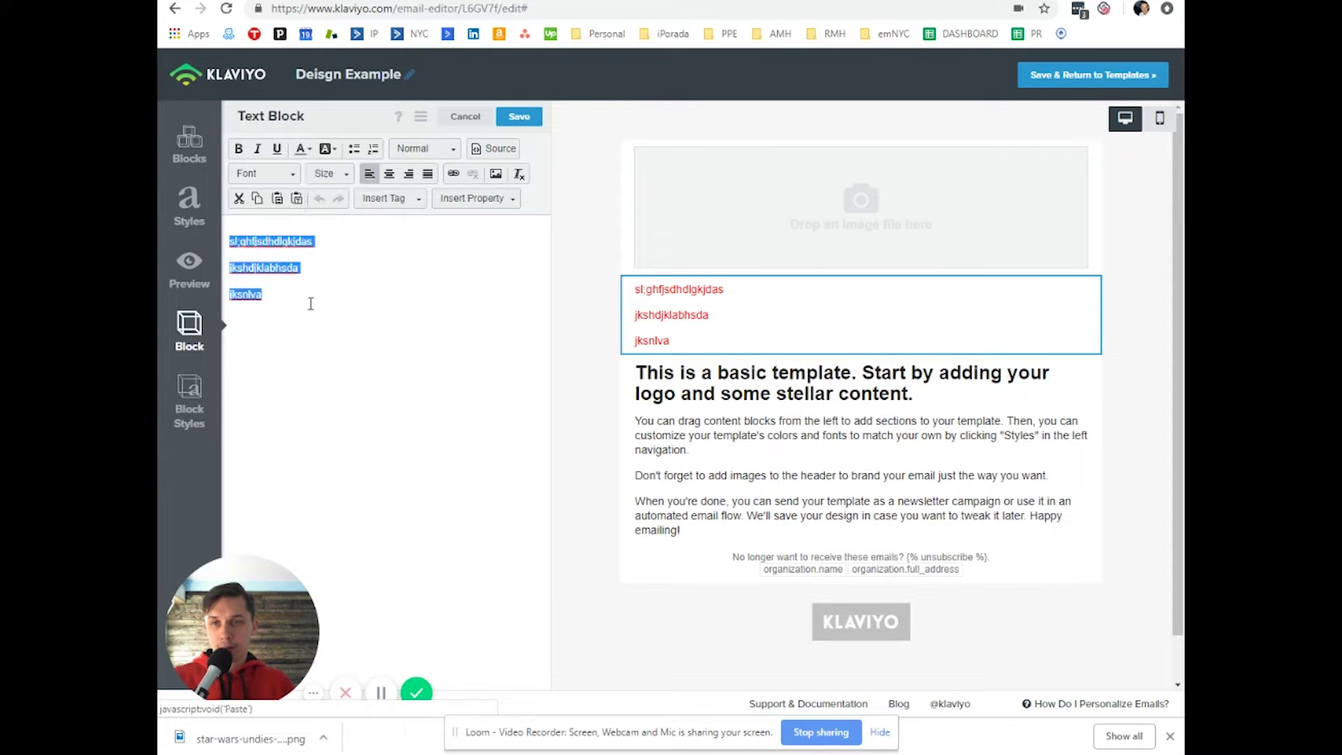
click(302, 148)
click(346, 226)
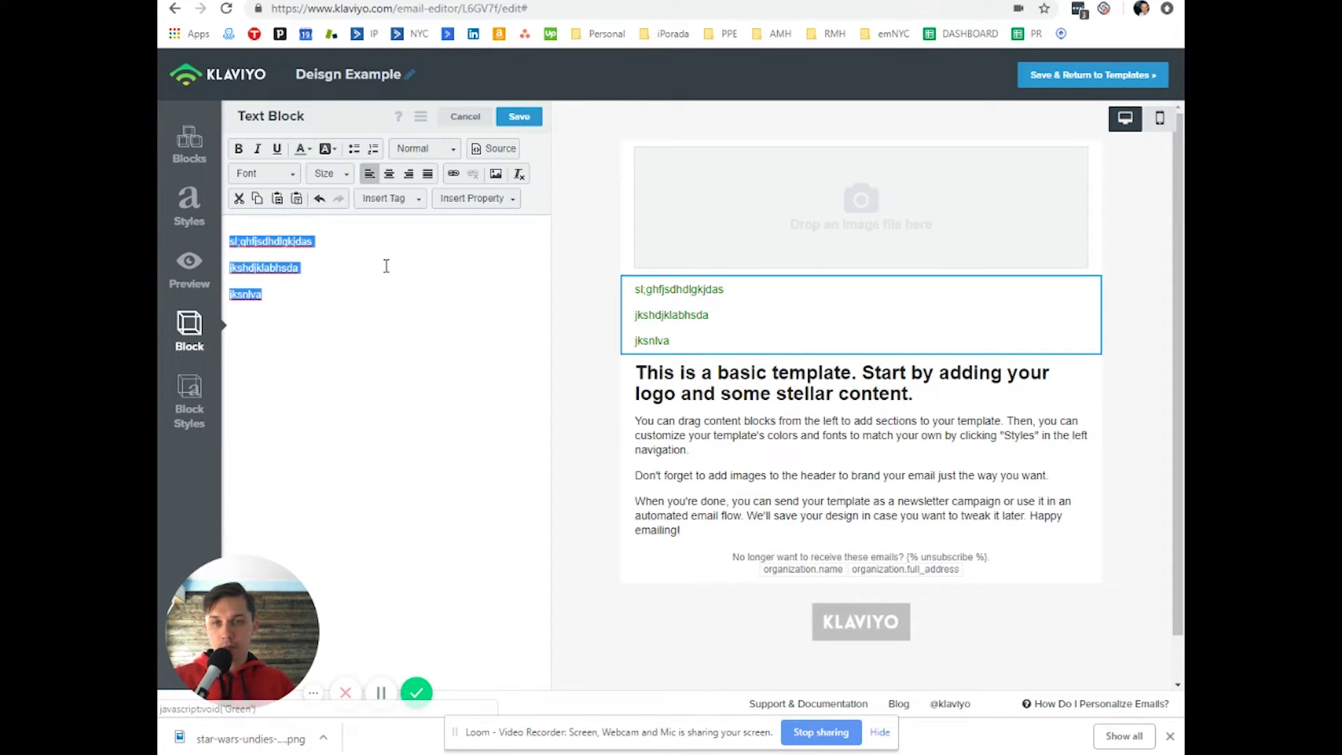
click(386, 266)
- Darken the block style font colour to #760202 and save the text block
click(189, 402)
click(340, 175)
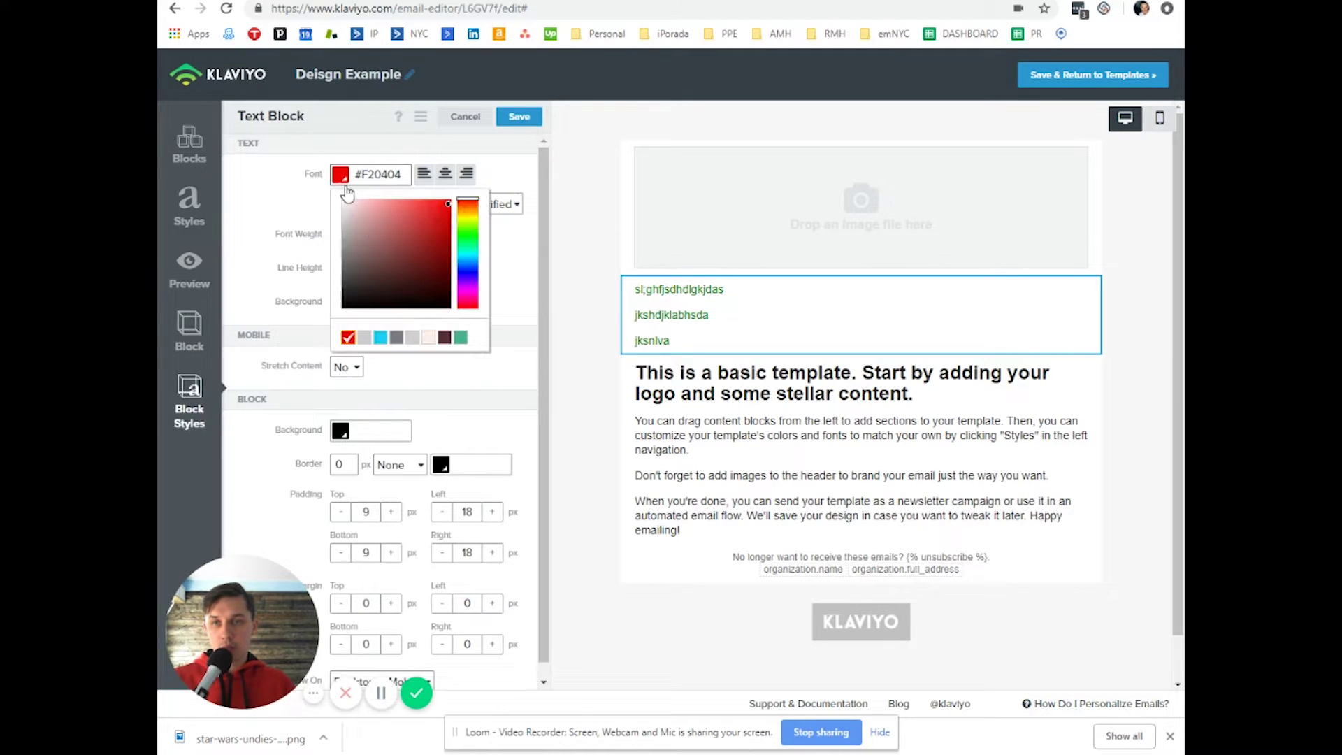
click(448, 256)
click(519, 116)
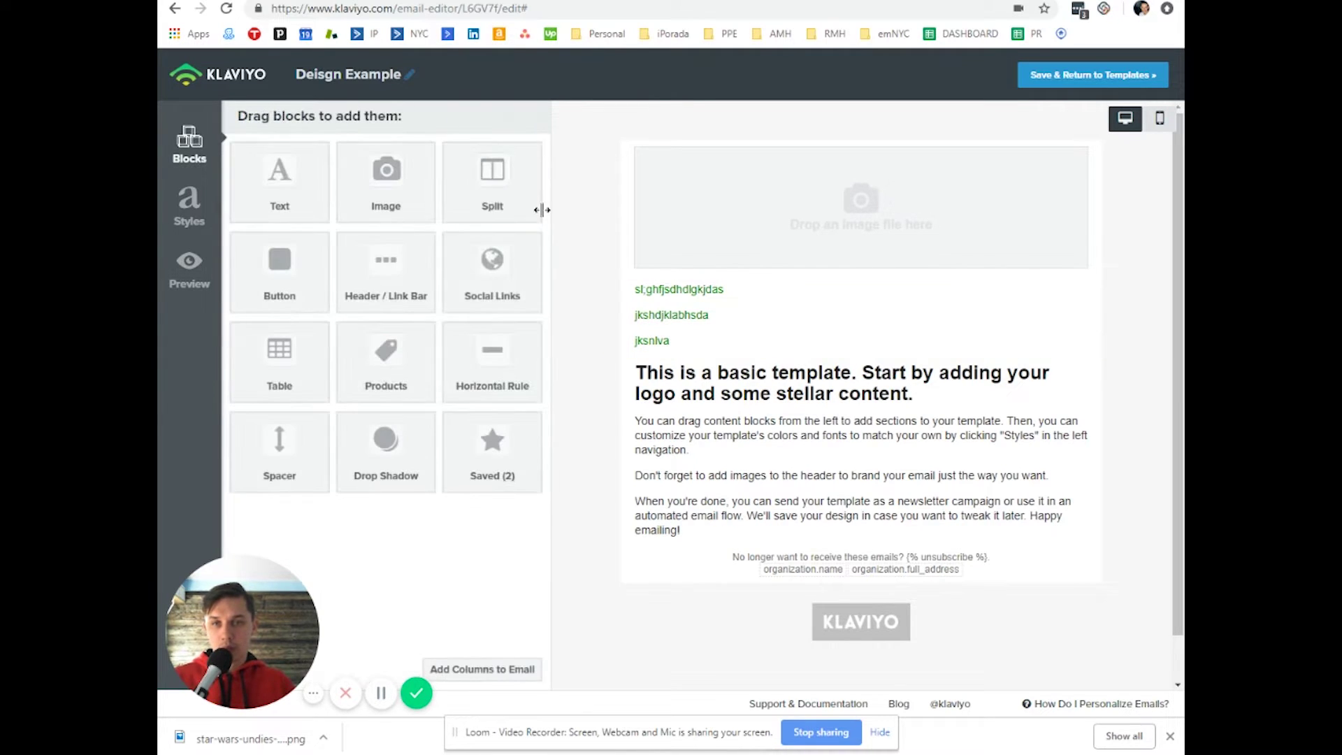
- Preview the email, then re-save the green text block
click(202, 278)
click(785, 405)
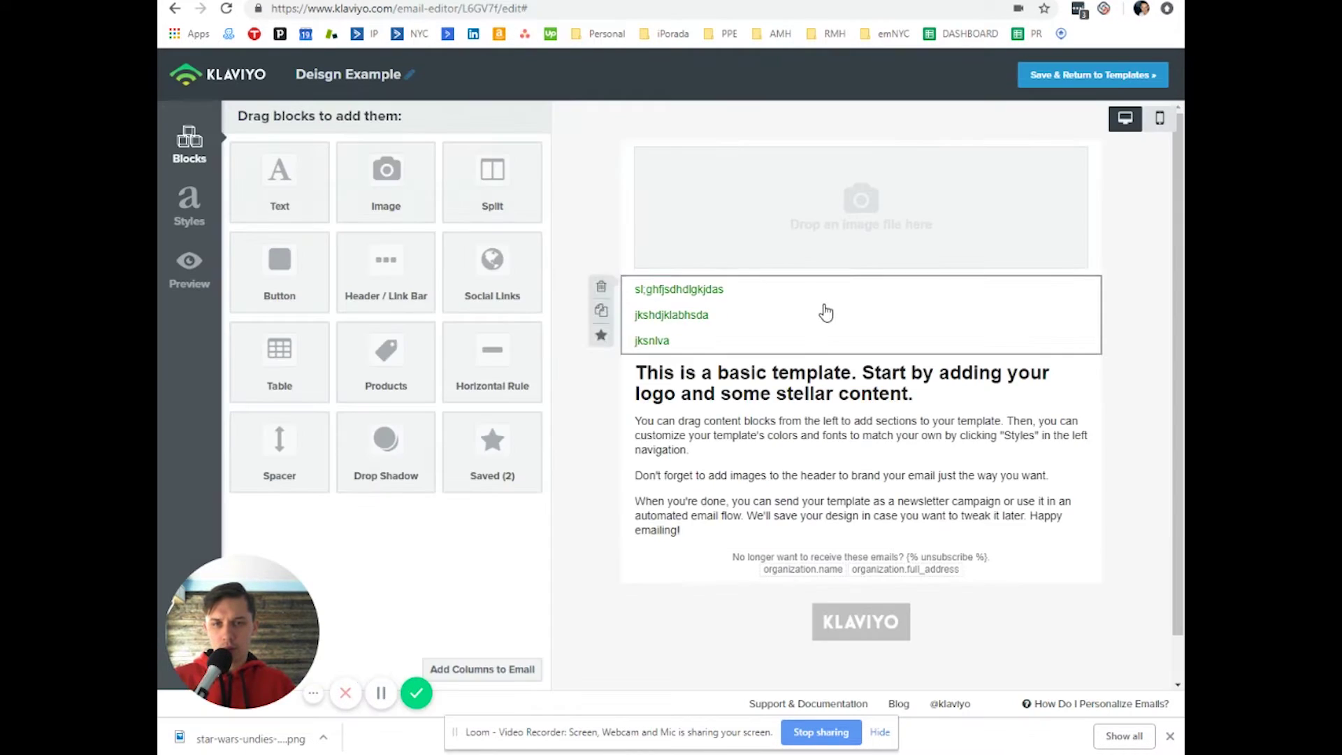
click(821, 312)
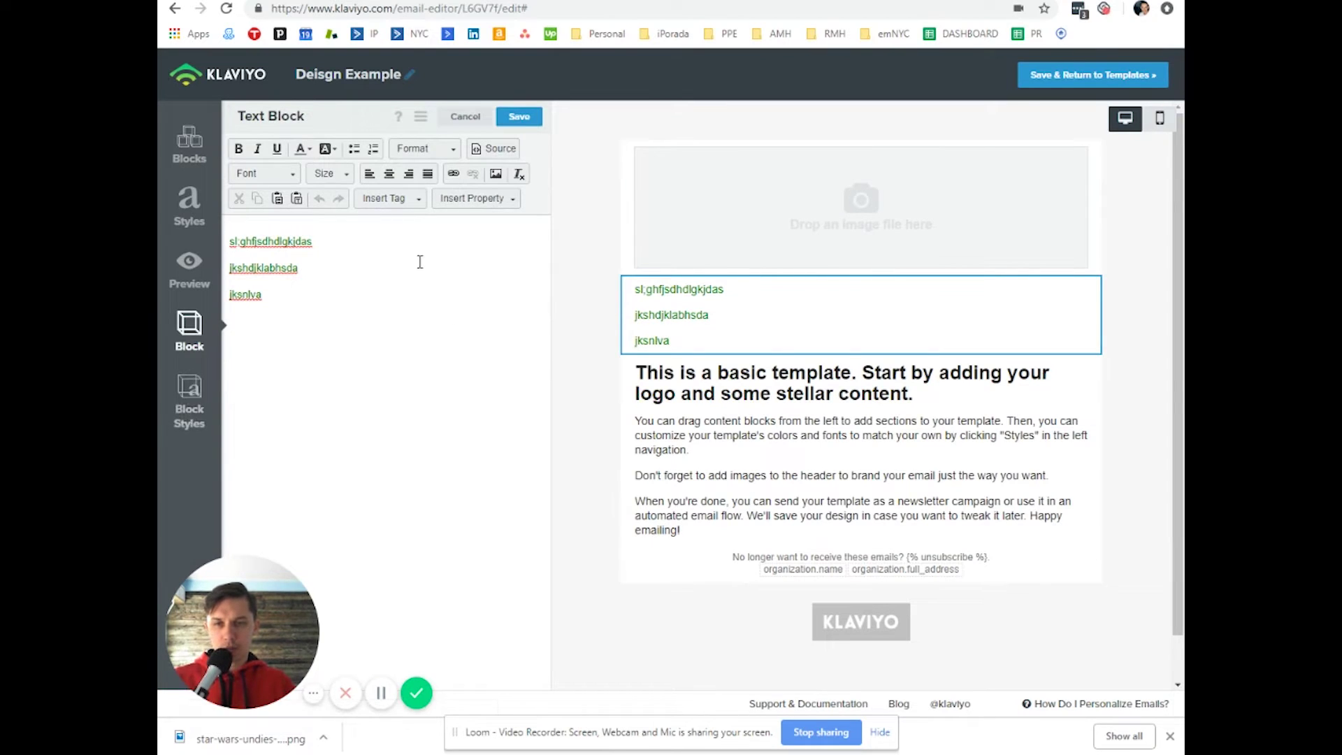
click(529, 121)
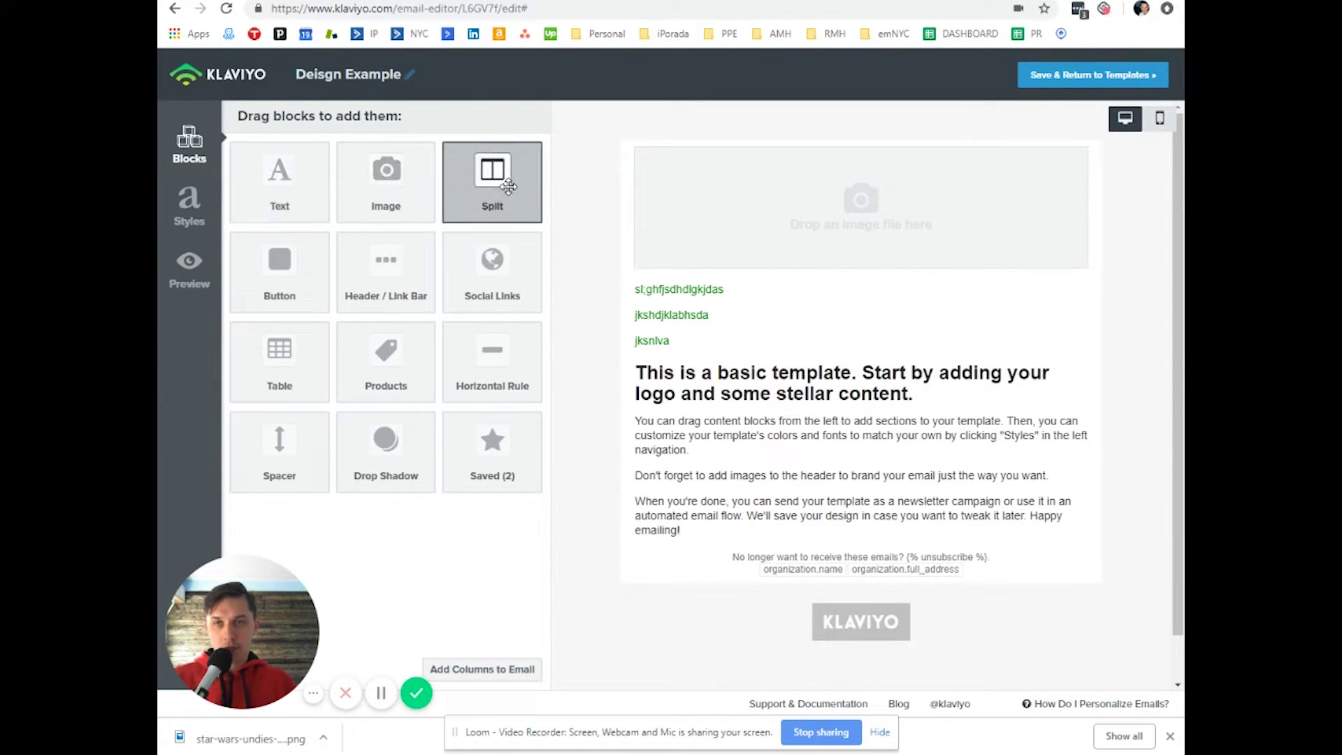
- Add a two-column split block and a 'Make Your Purchase' button below it
drag(492, 182, 776, 286)
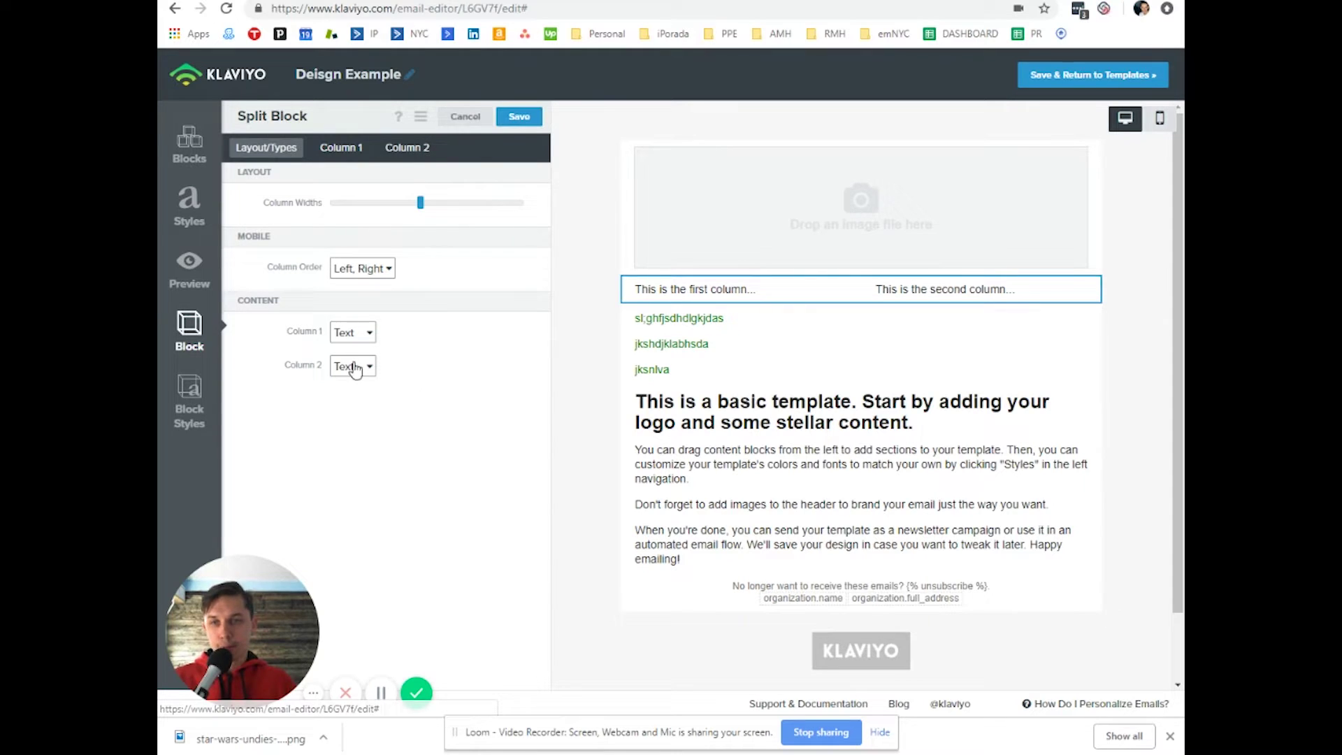
click(466, 118)
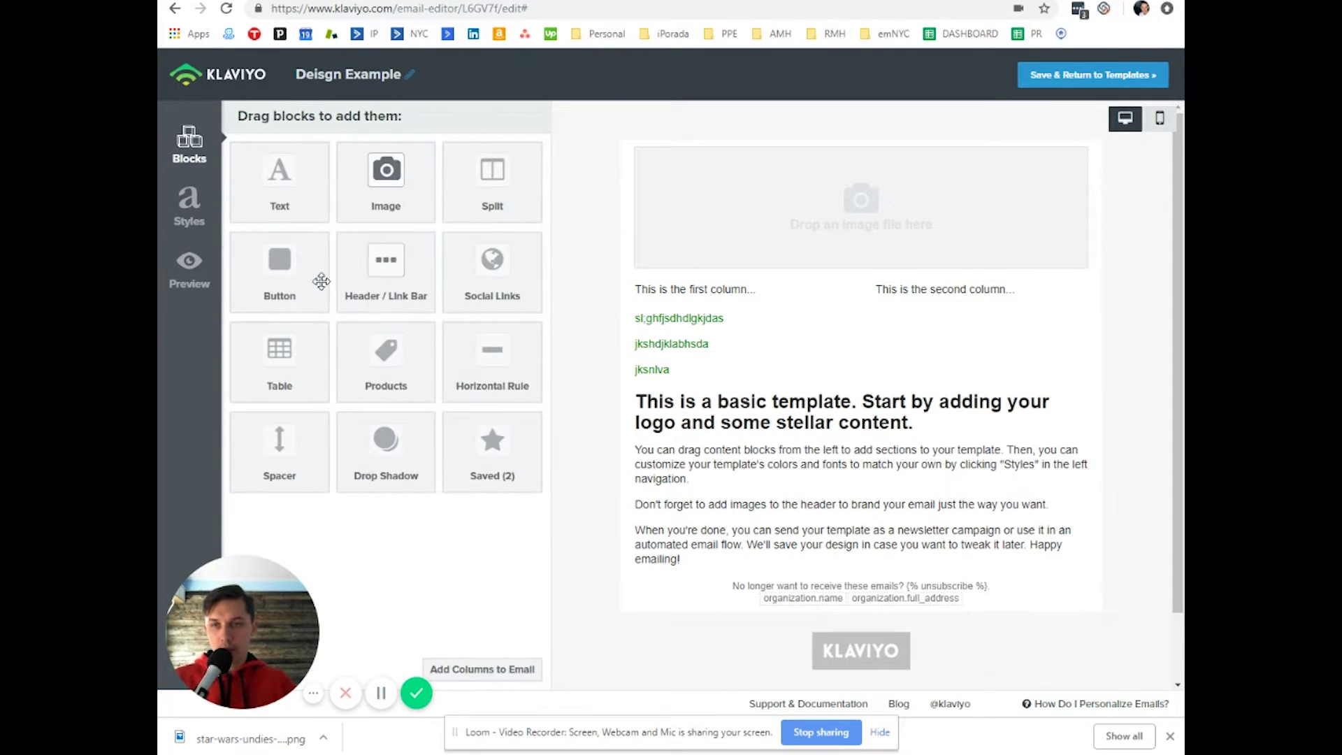
drag(280, 269, 773, 228)
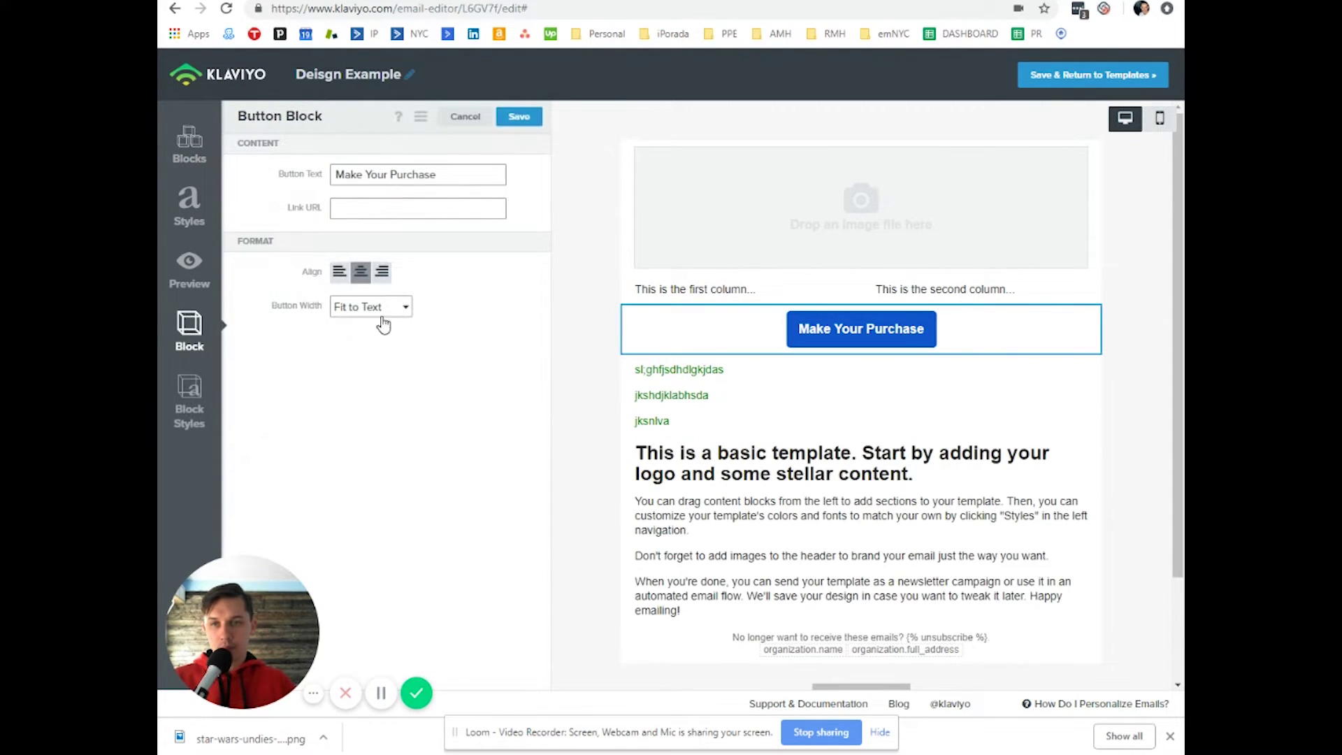
click(518, 117)
- Add a Logo Stacked header at the top and a drop shadow below the image block
drag(406, 256, 771, 152)
click(512, 210)
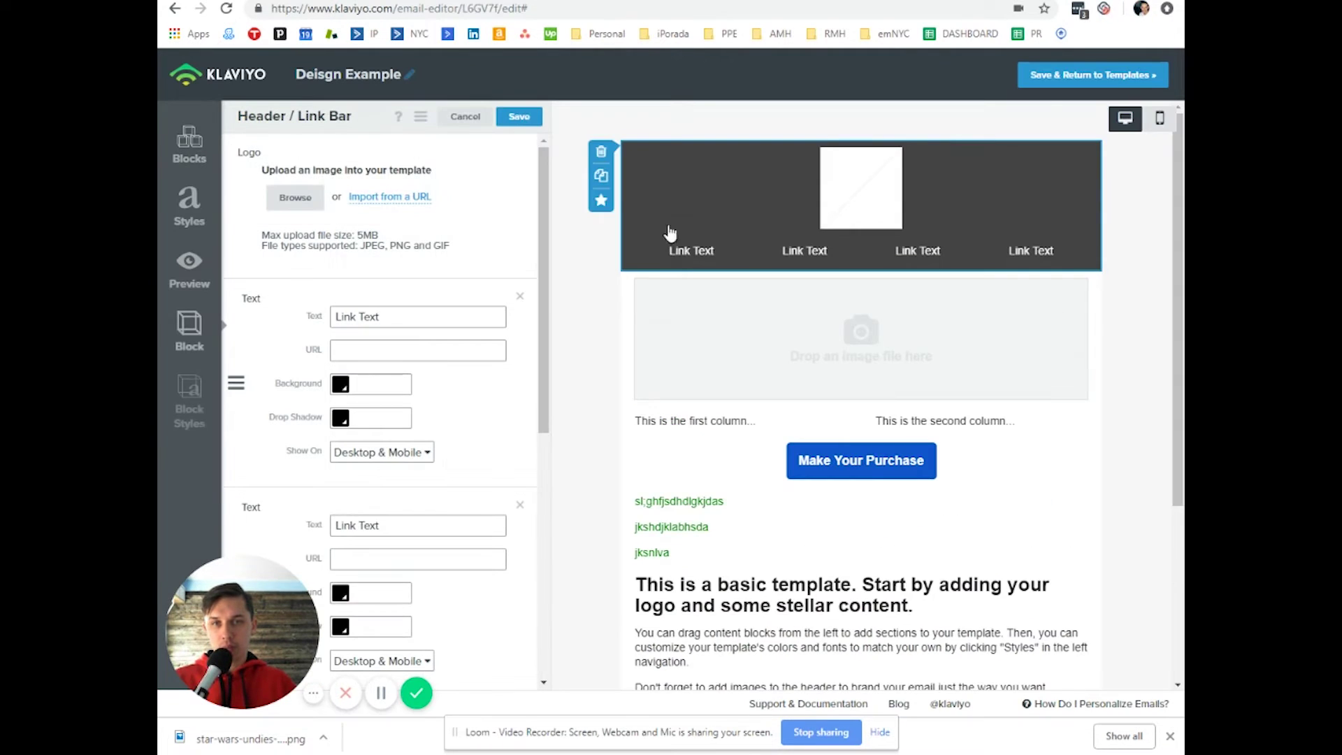
scroll(482, 434, down, 3)
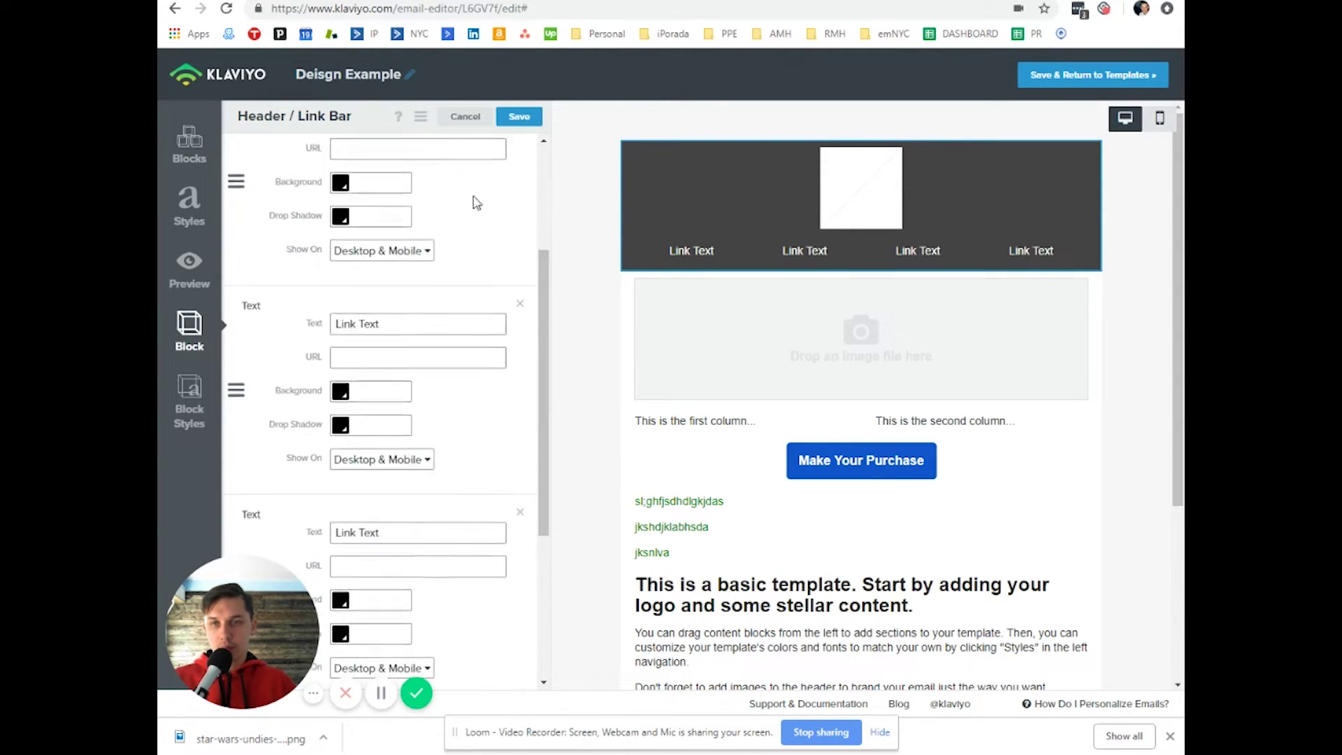
click(468, 118)
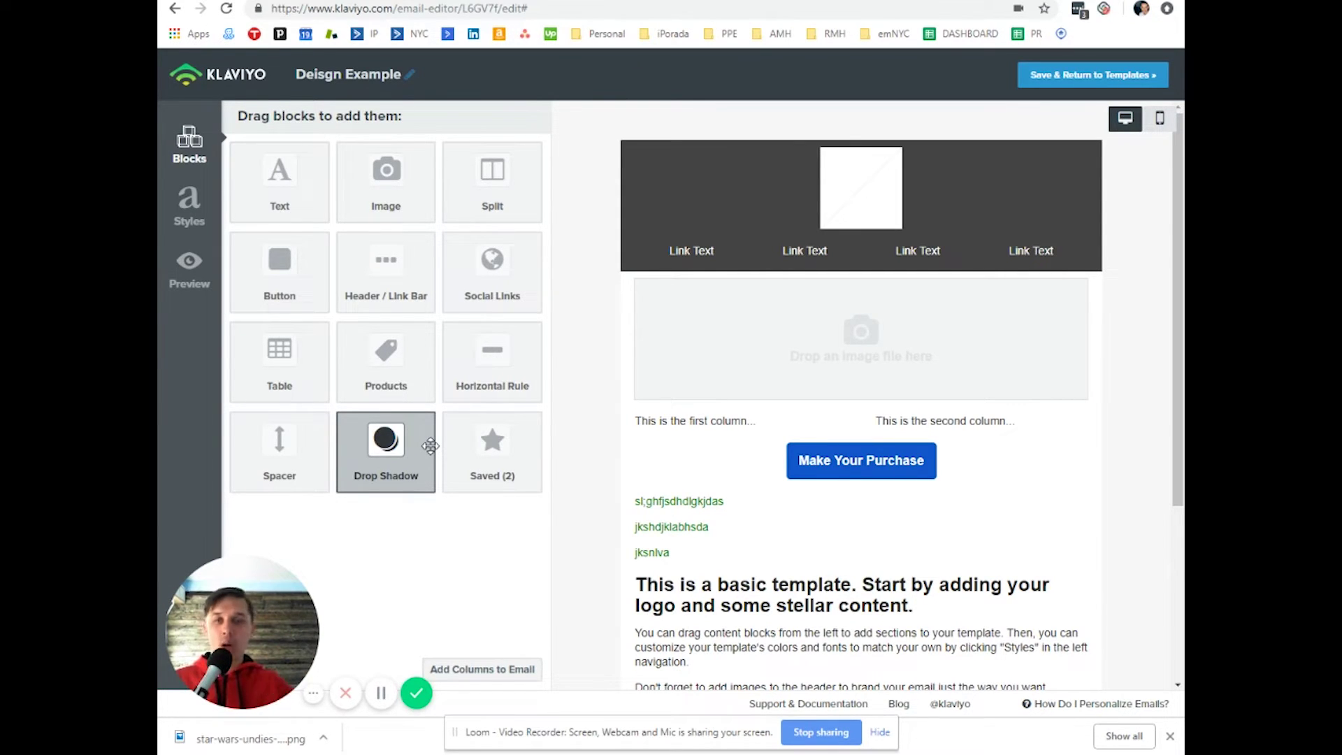
drag(430, 446, 699, 405)
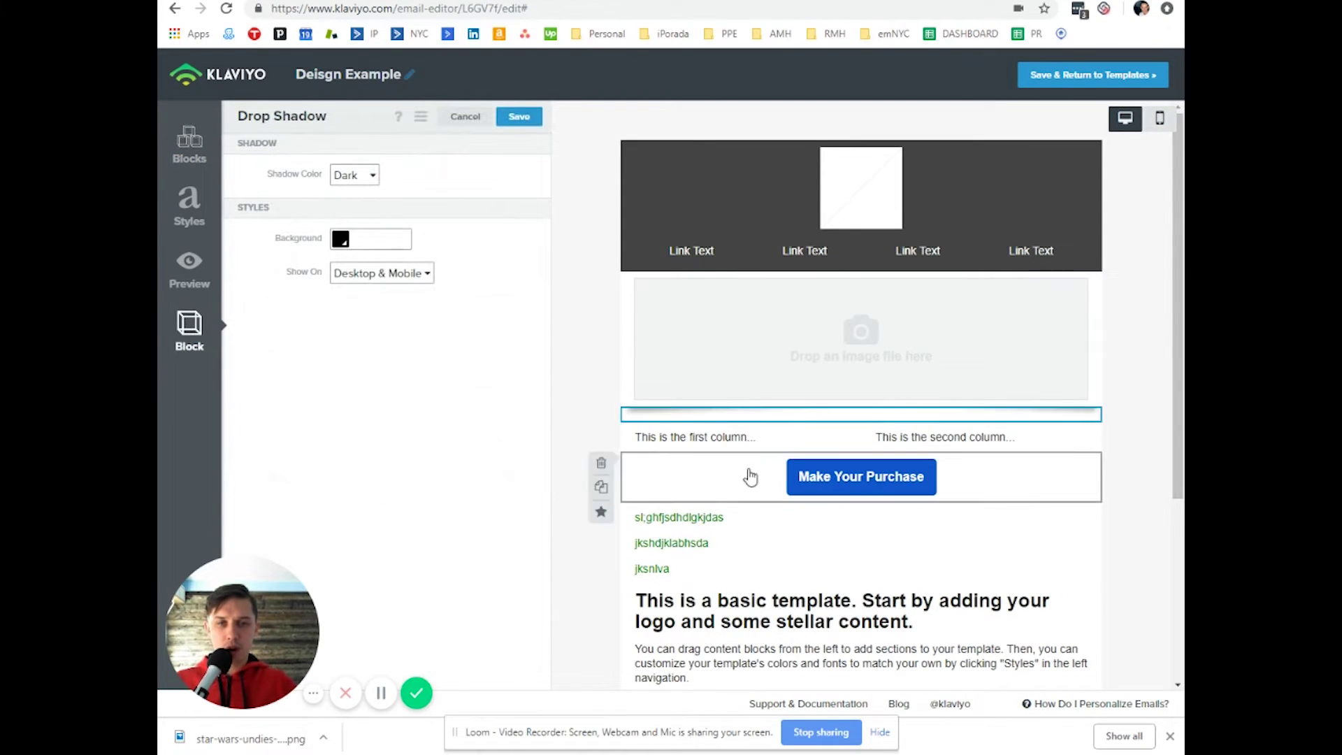
click(520, 116)
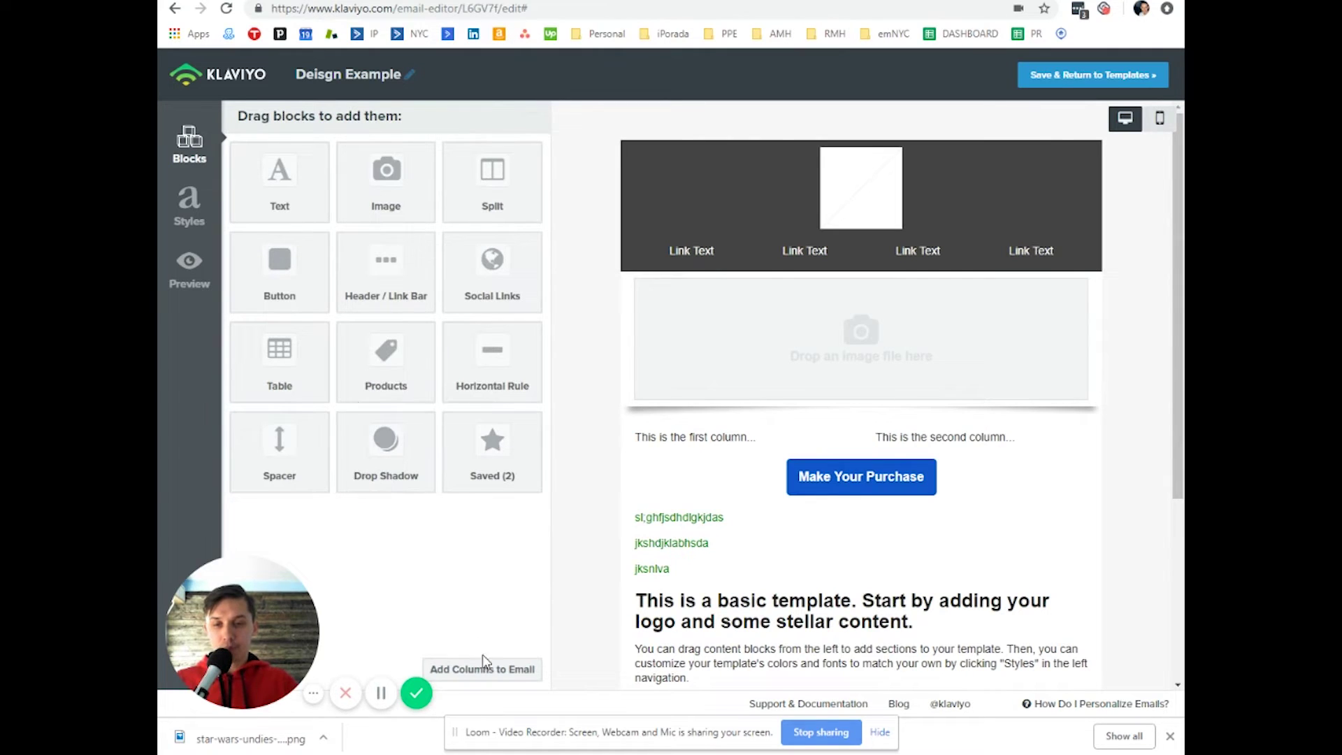
- Drop a column section onto the email using the THREE 25/25/50% layout
drag(483, 669, 771, 409)
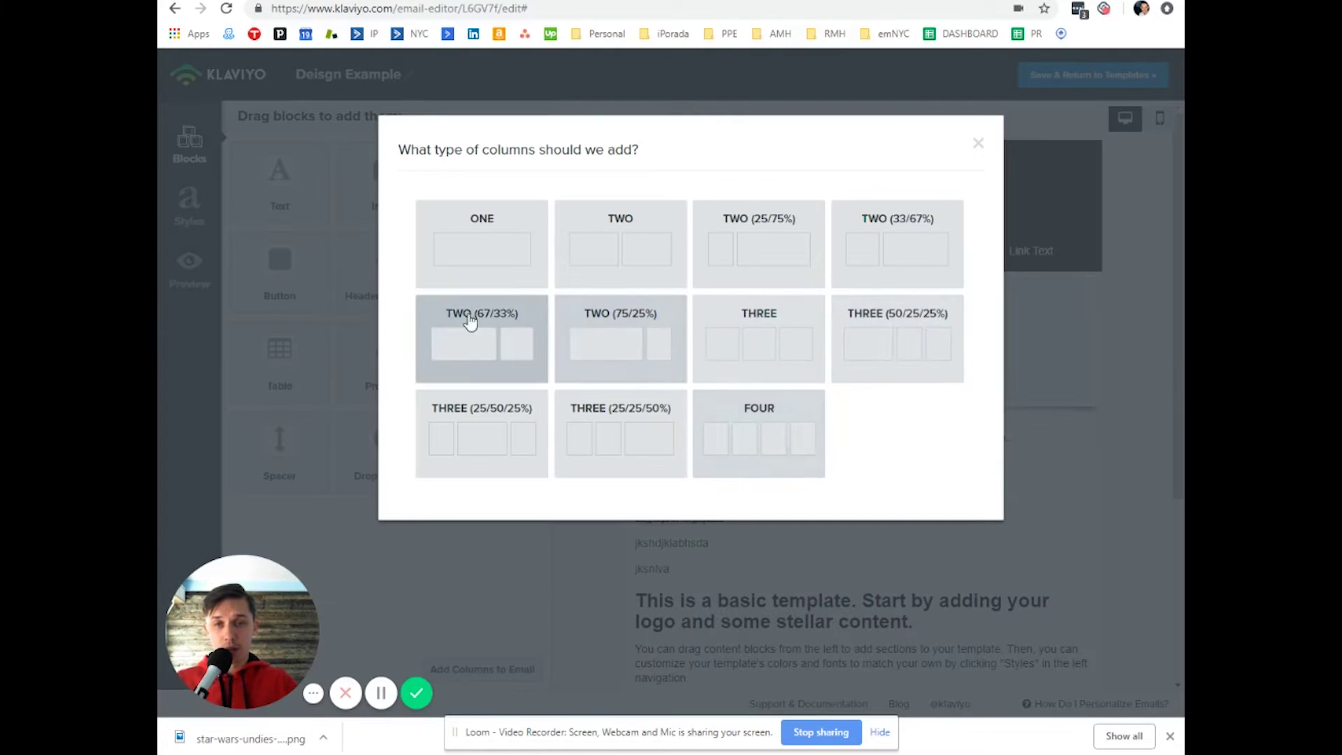
click(596, 430)
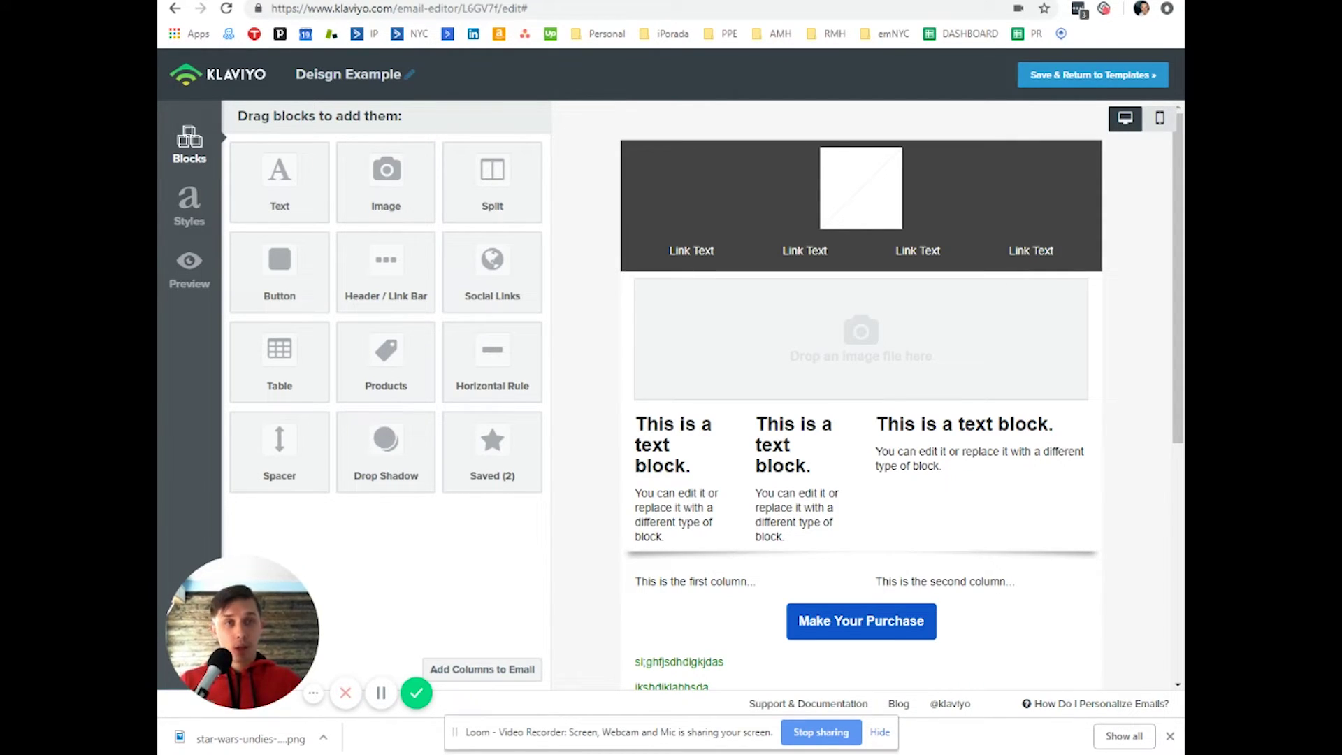
- Open the Star Wars MeUndies email on Really Good Emails via the emNYC bookmark
key(ctrl+t)
click(888, 33)
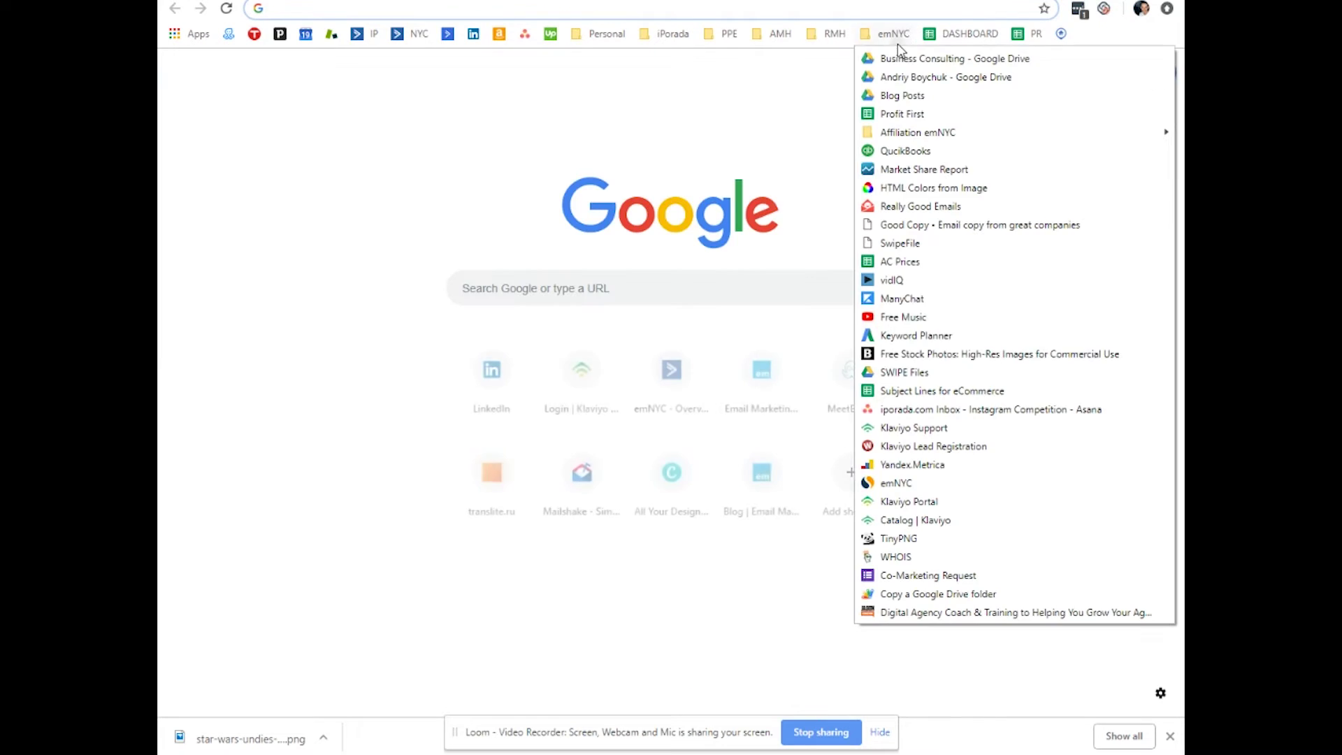
click(921, 206)
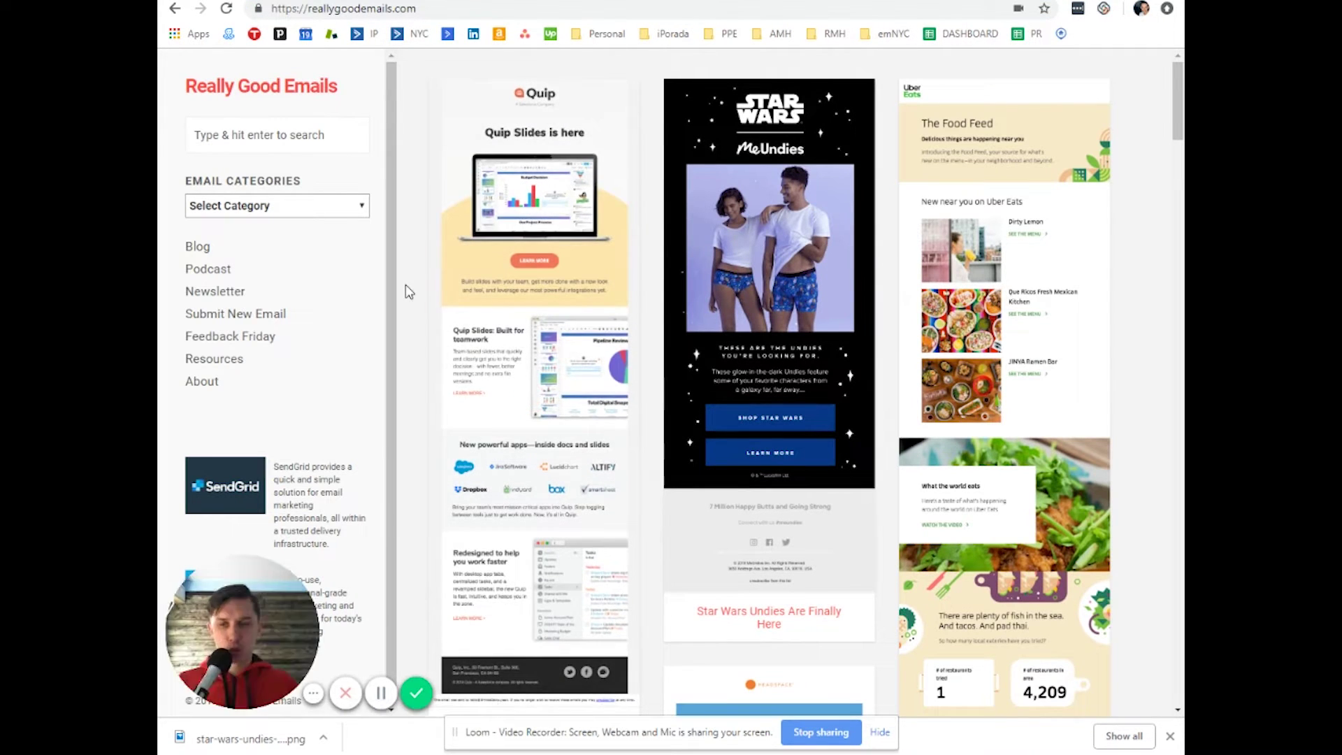
drag(1178, 129, 1181, 81)
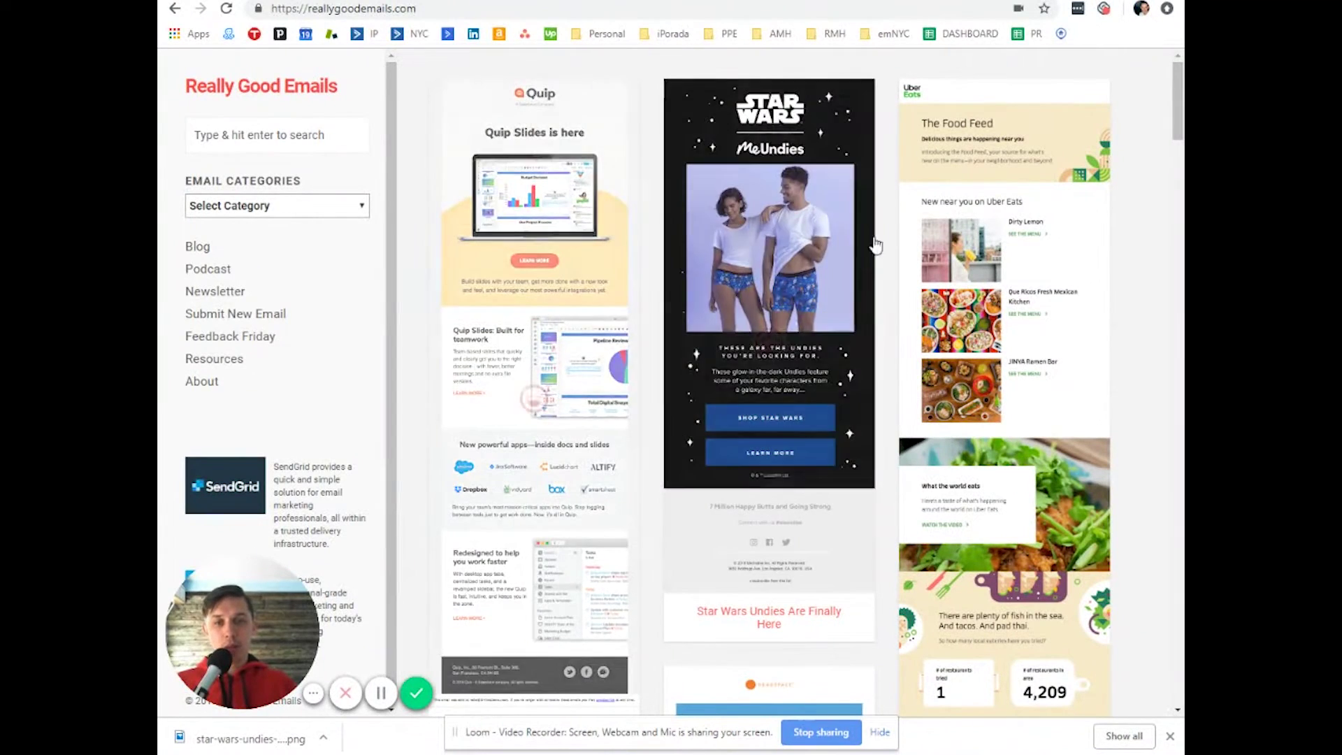
click(766, 231)
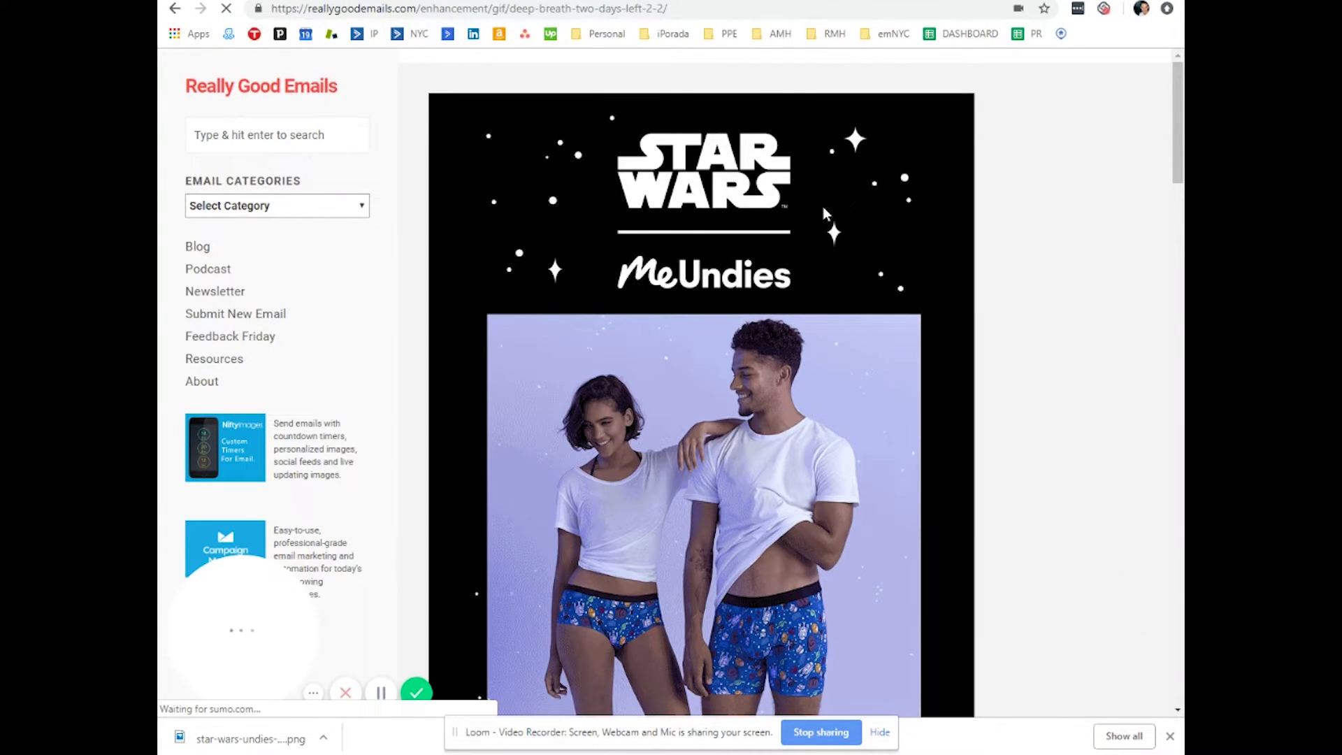
- Save the full email image as a PNG on the Desktop
right_click(742, 251)
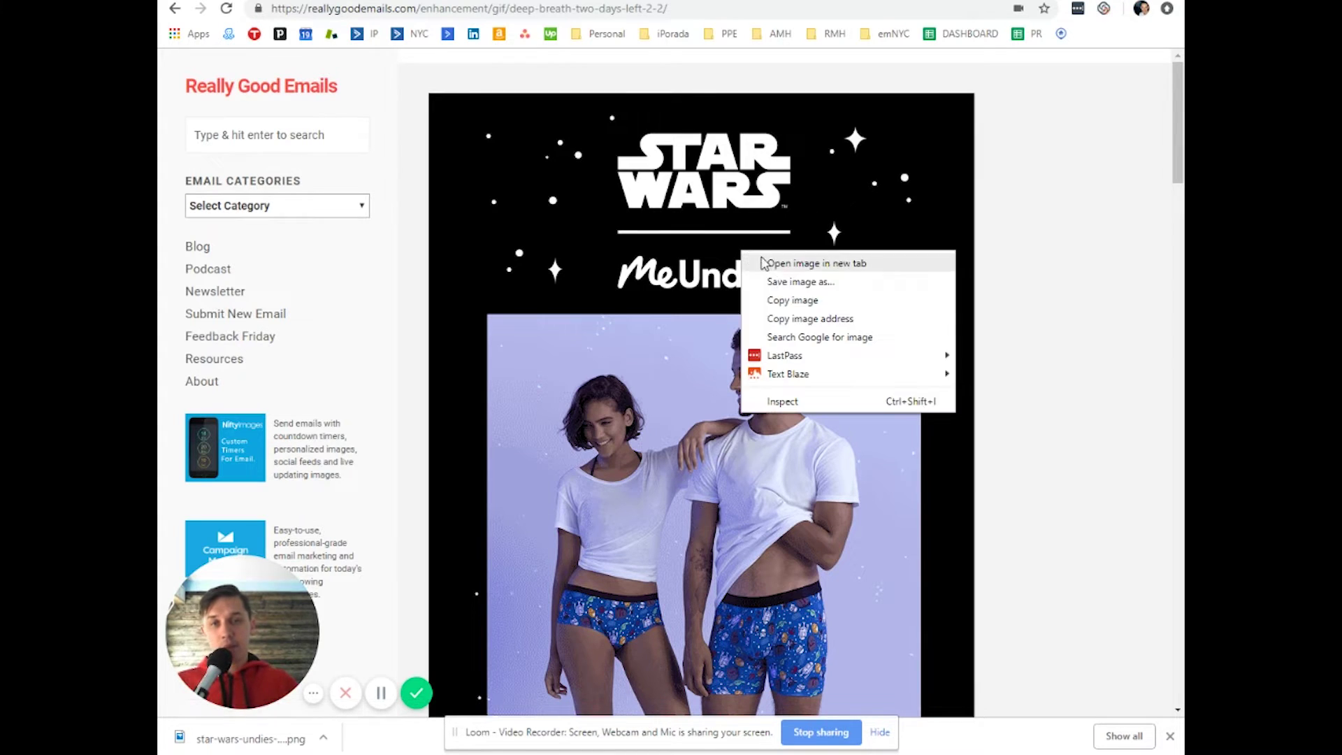
click(814, 282)
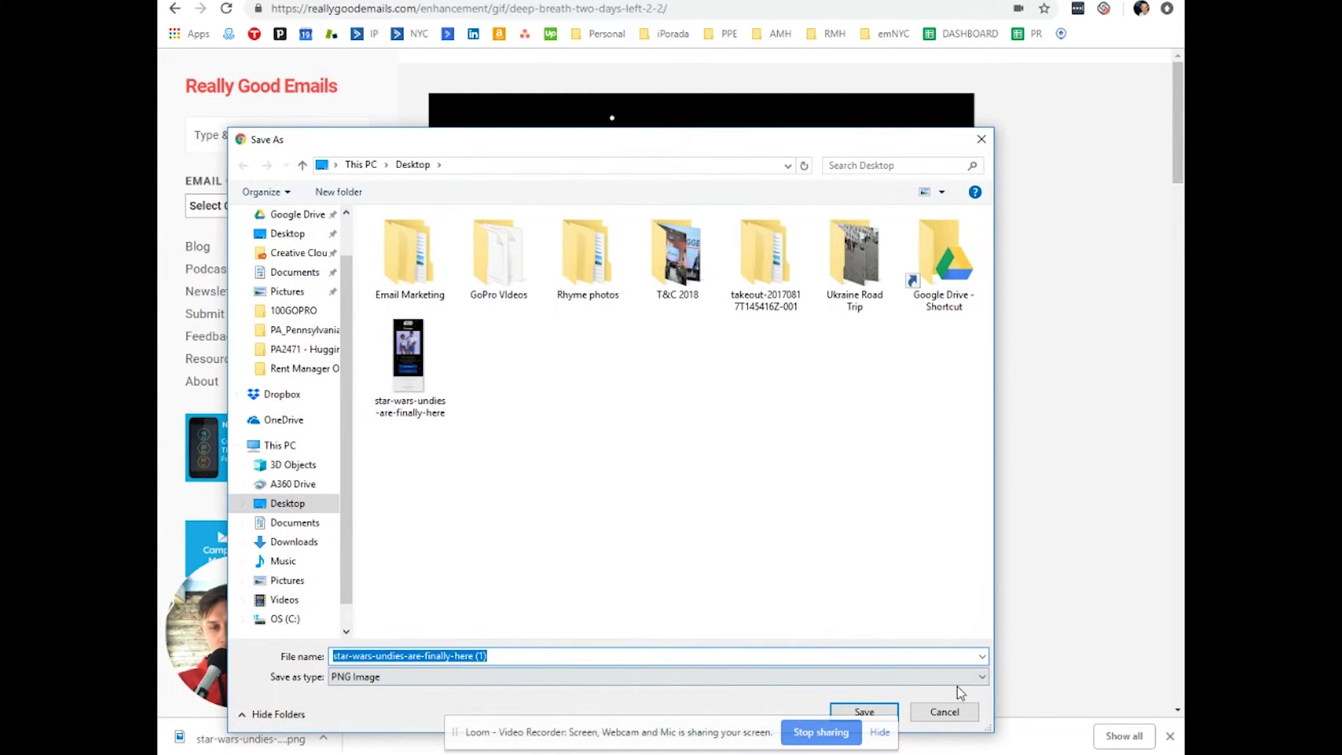
click(954, 710)
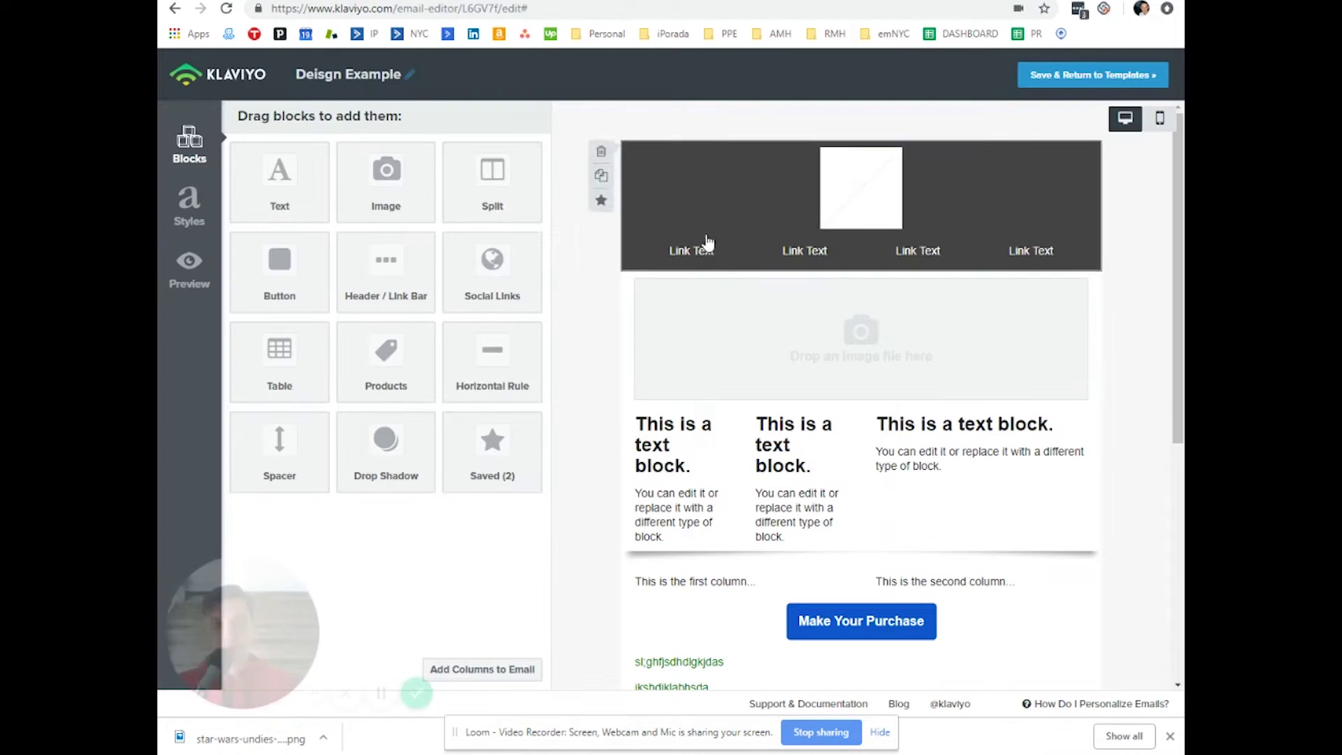
- Delete the header block and upload the Star Wars MeUndies PNG into the image block
click(603, 180)
click(857, 230)
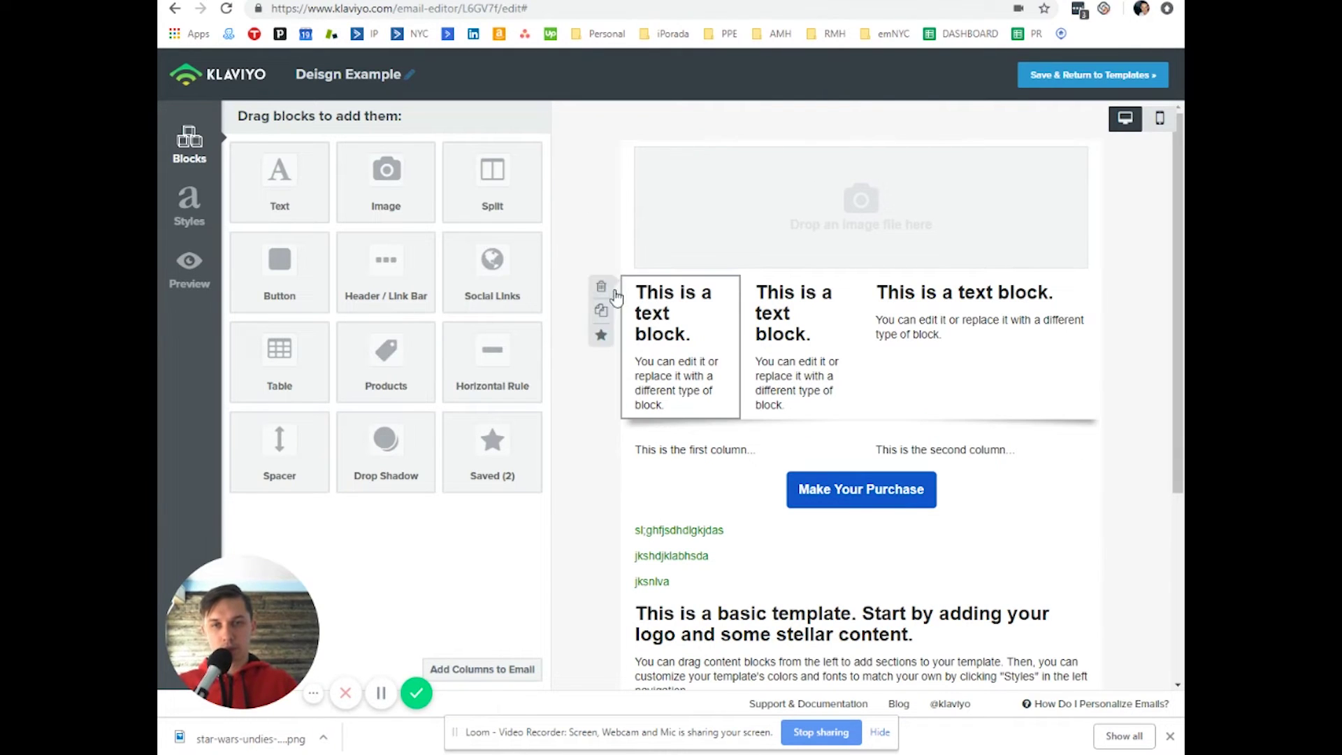
click(905, 212)
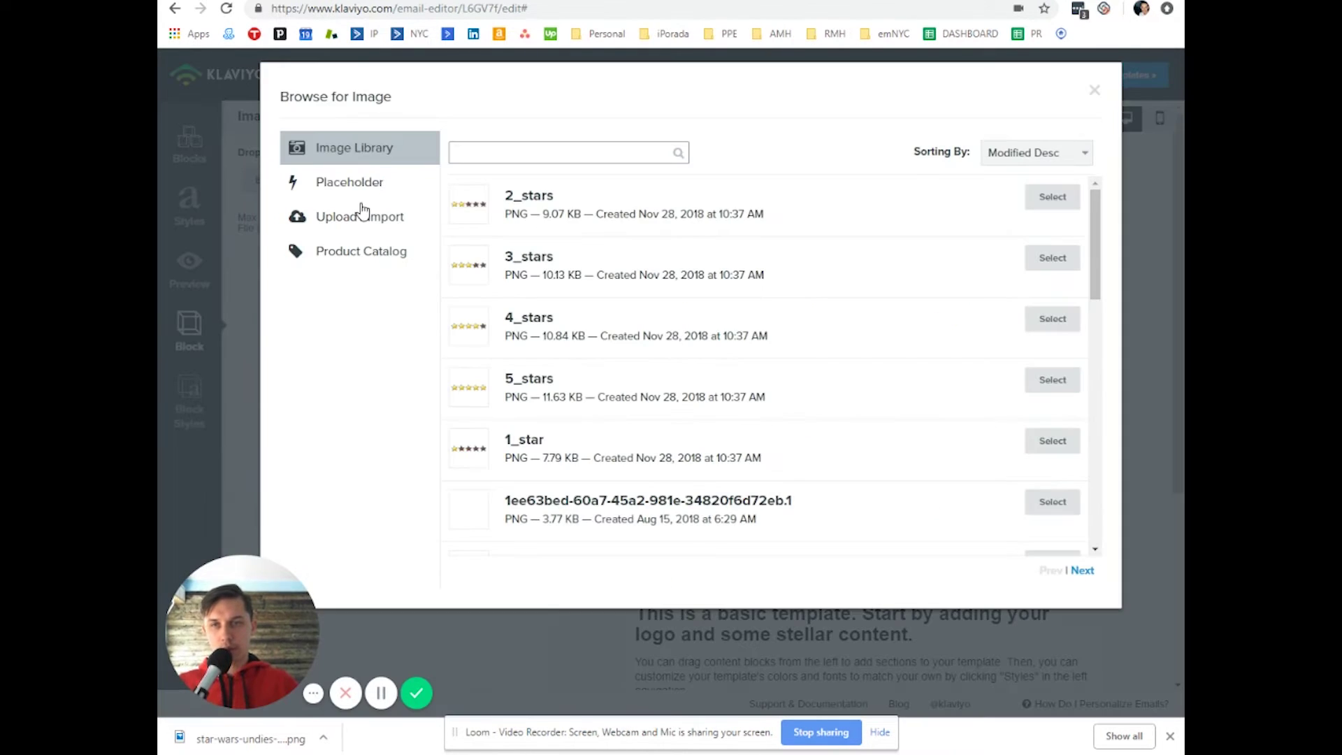
click(371, 223)
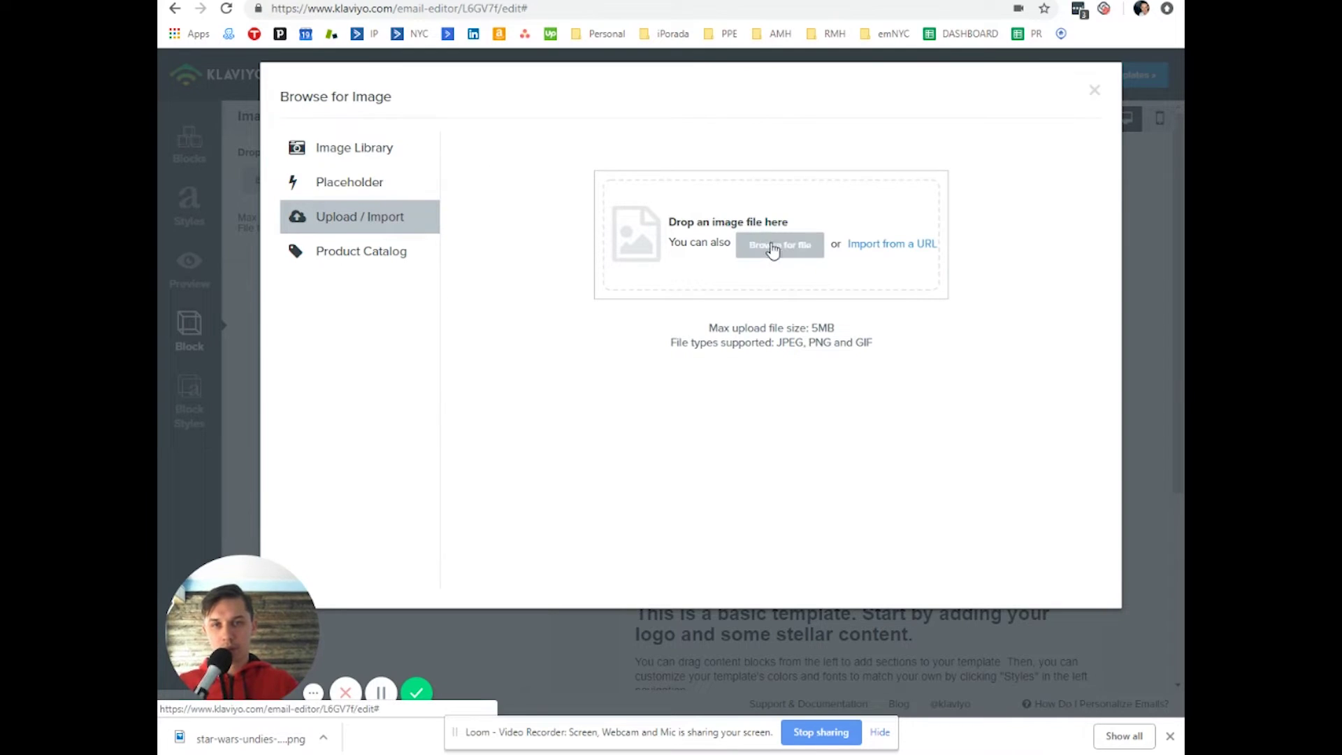
click(797, 249)
click(684, 359)
double_click(683, 359)
click(1076, 228)
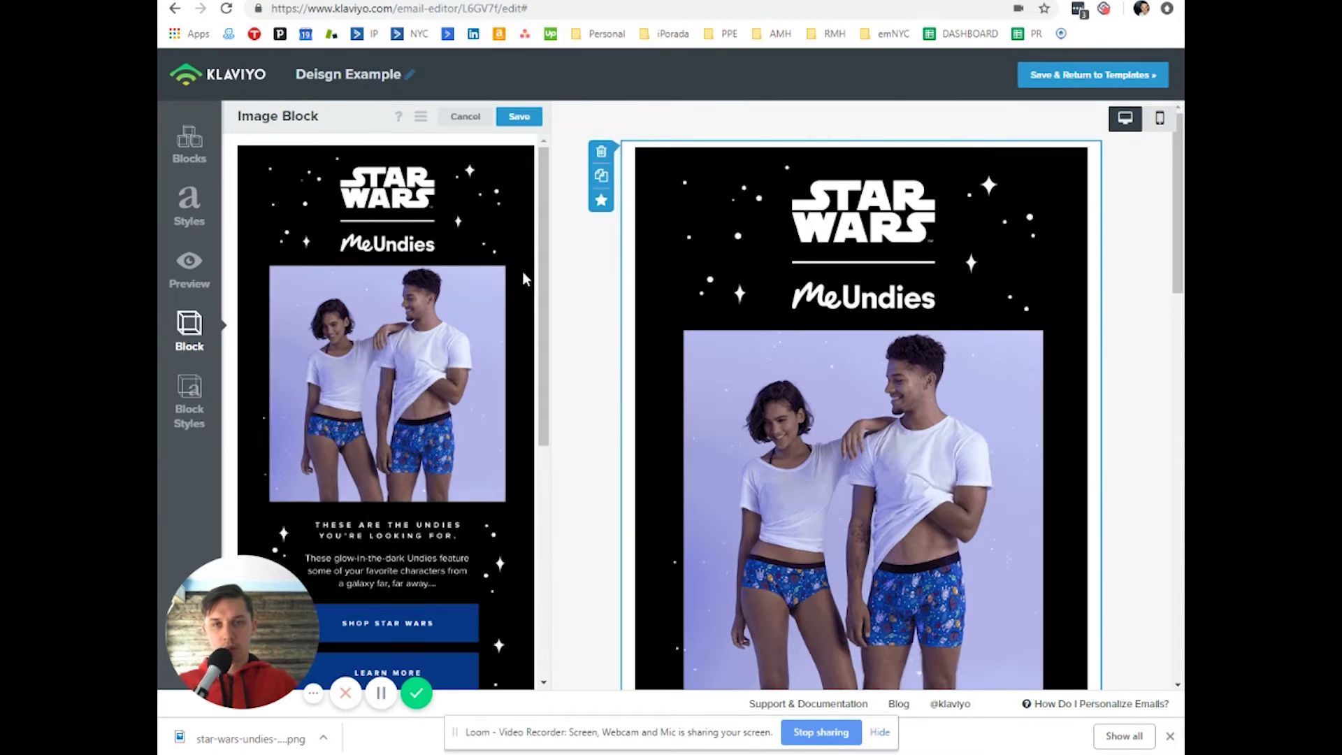
- Turn on Fill Image Area for the uploaded image
scroll(302, 529, down, 6)
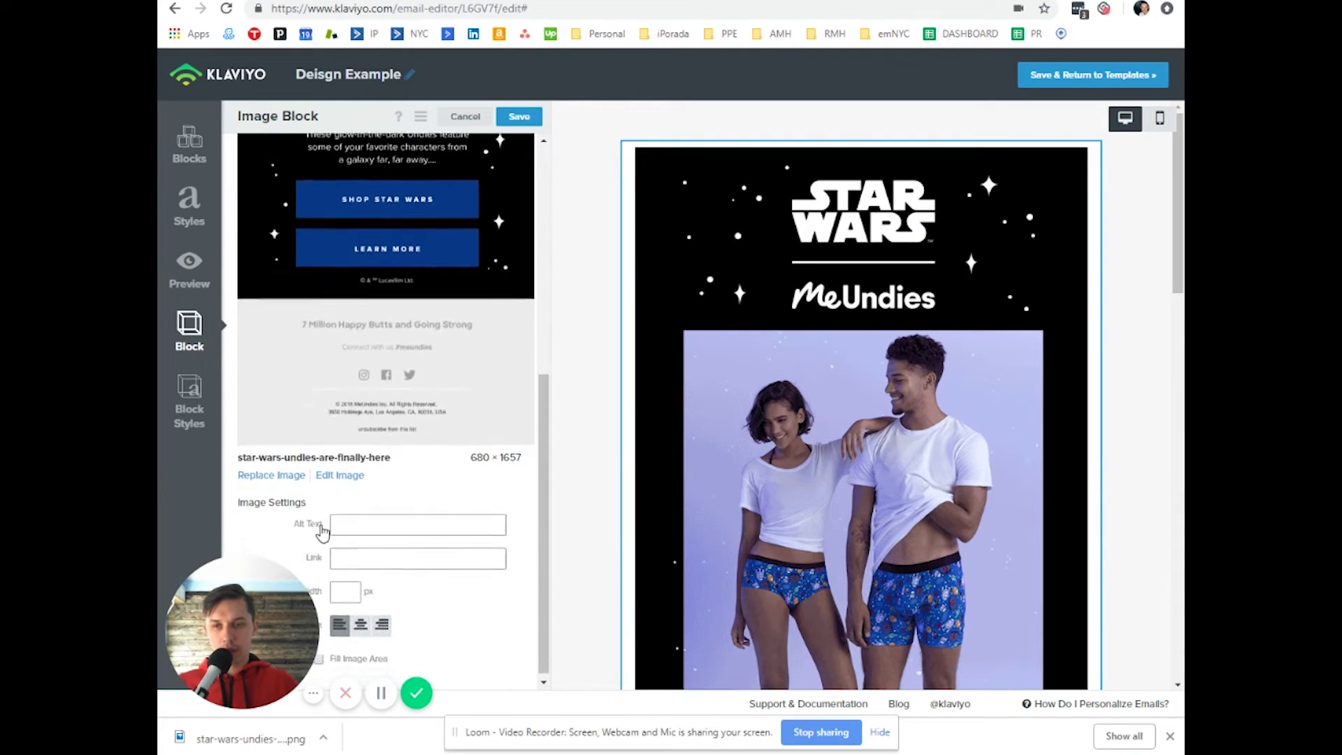
drag(264, 607, 263, 397)
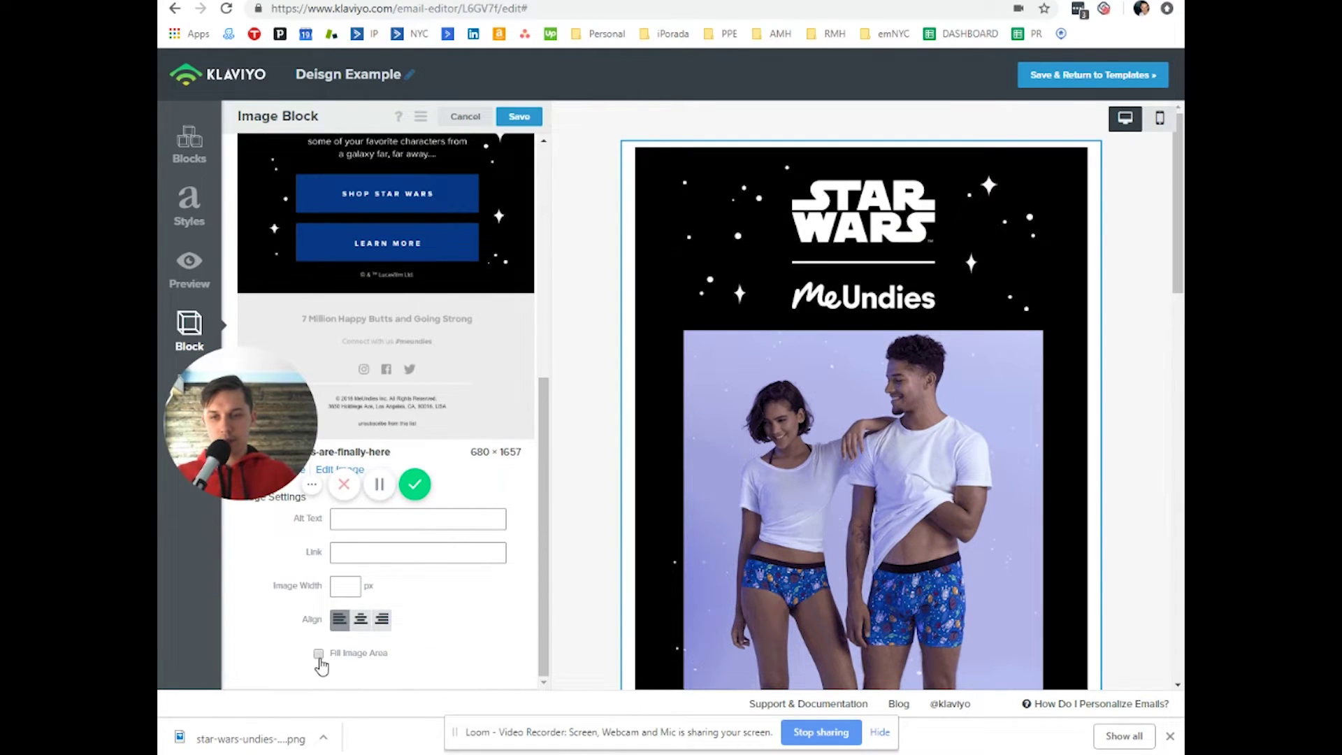
click(318, 653)
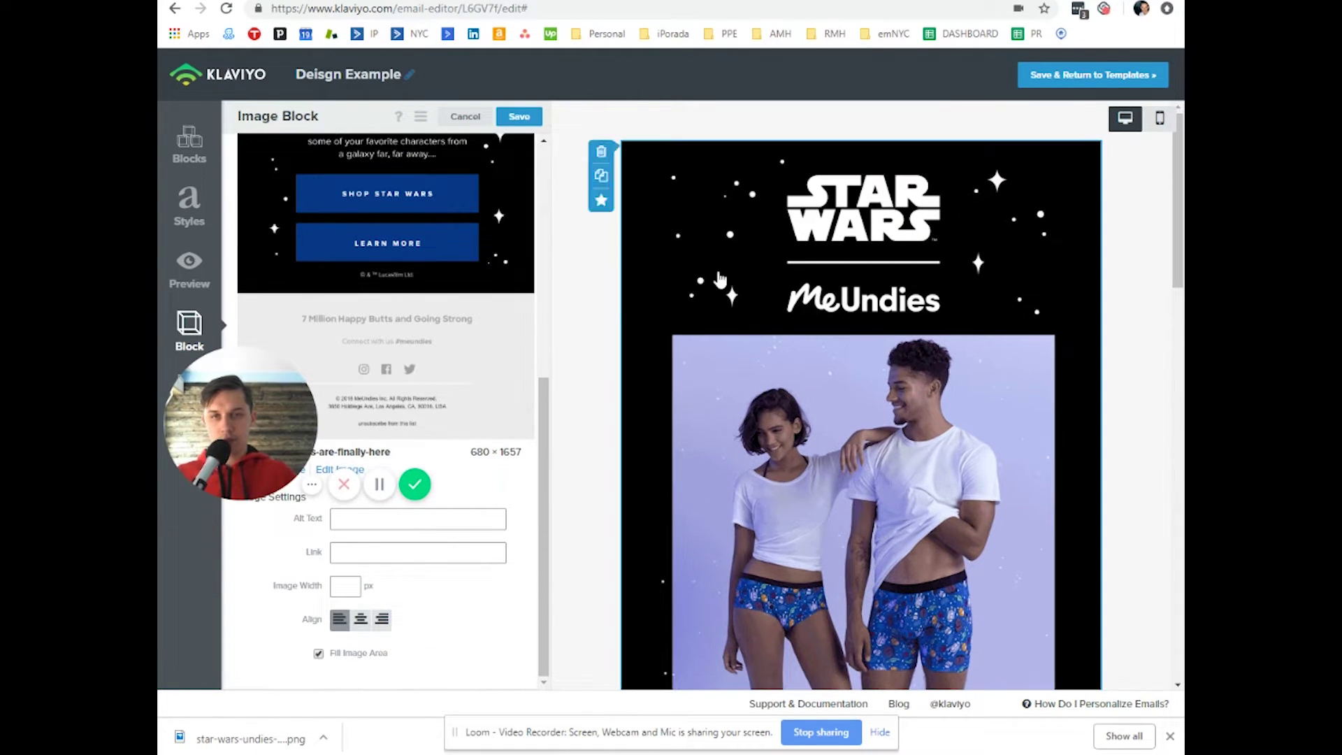
- Save the image block and move the Star Wars image to the top of the email
click(518, 118)
scroll(1164, 302, down, 10)
scroll(1163, 302, up, 4)
scroll(1164, 302, down, 2)
scroll(1169, 335, up, 7)
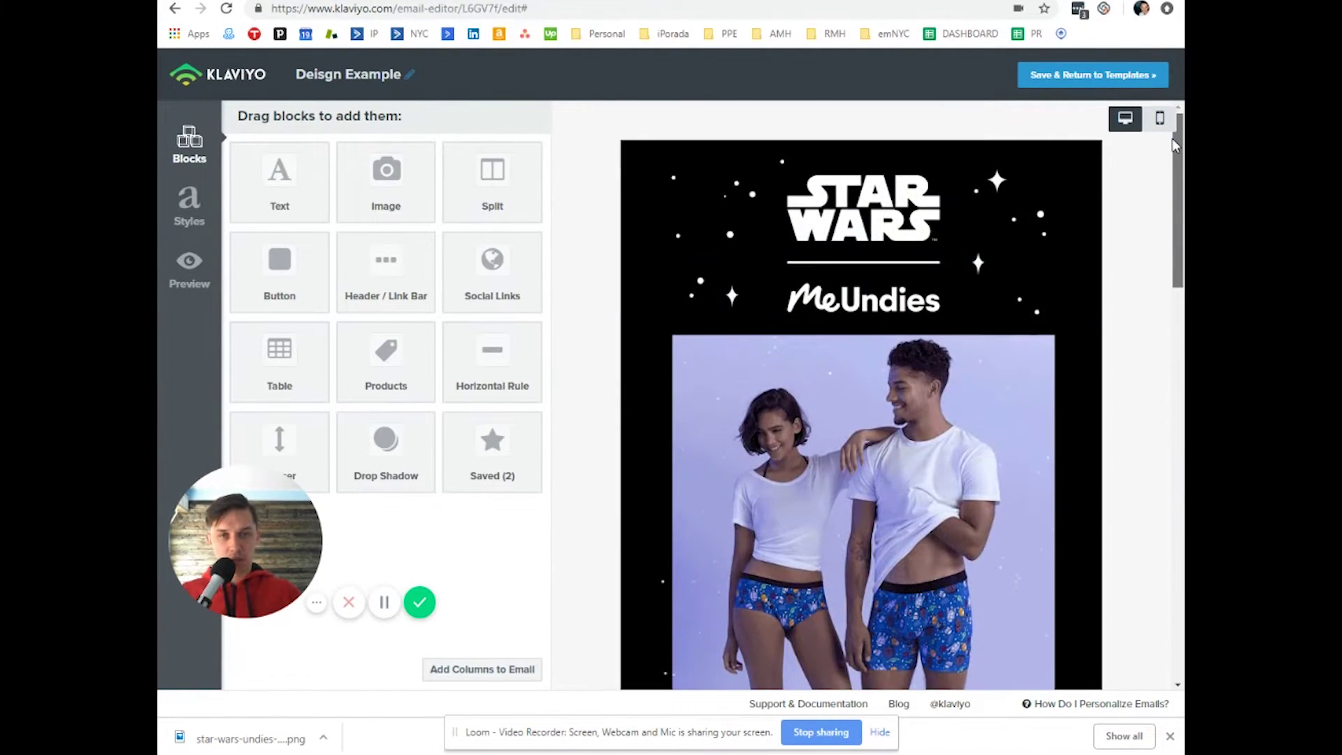
scroll(1172, 138, down, 6)
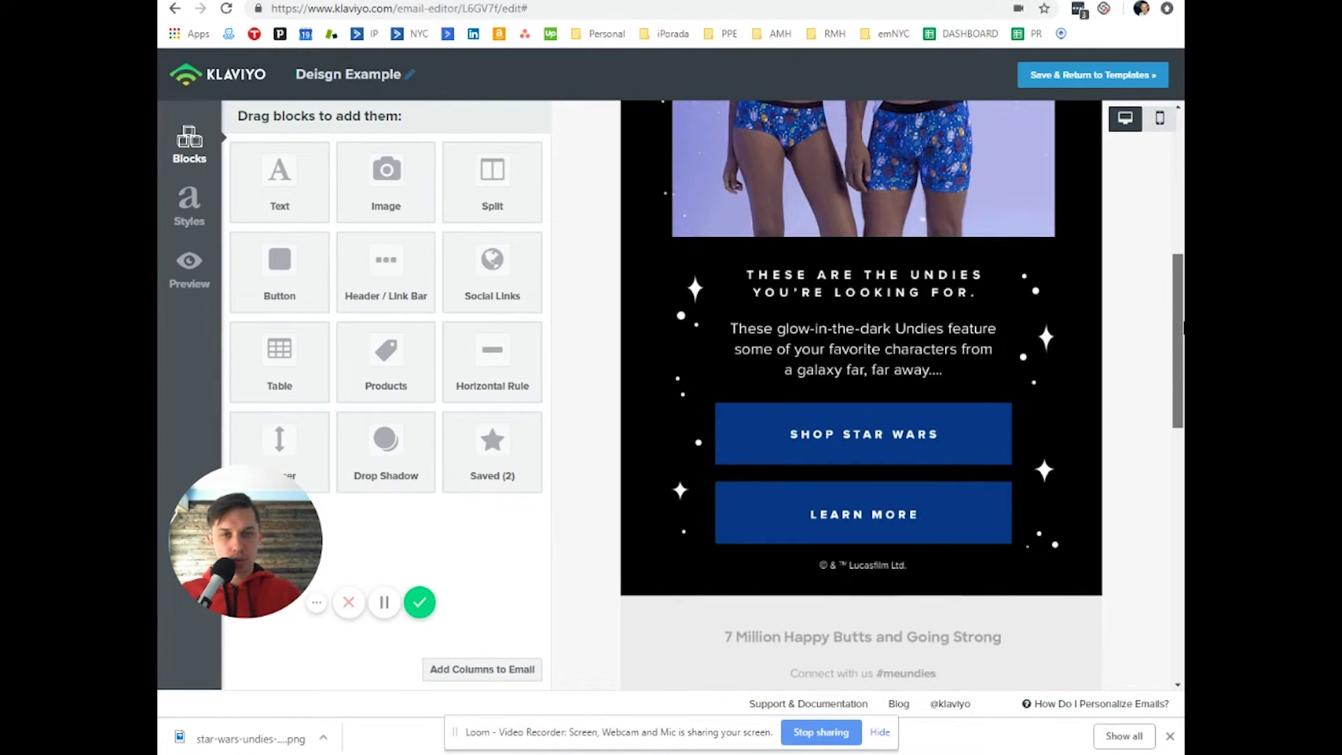
scroll(1183, 328, up, 6)
scroll(1147, 270, down, 3)
scroll(1142, 180, up, 4)
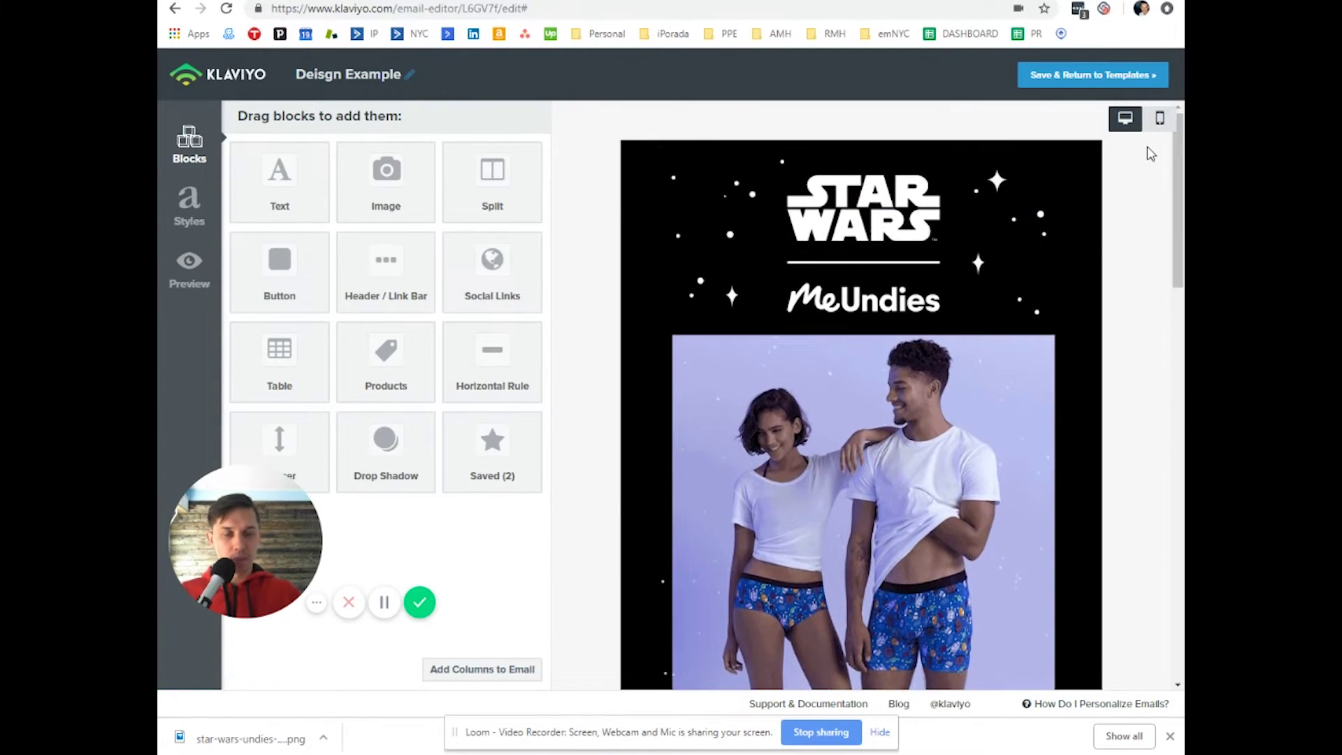
scroll(701, 303, down, 15)
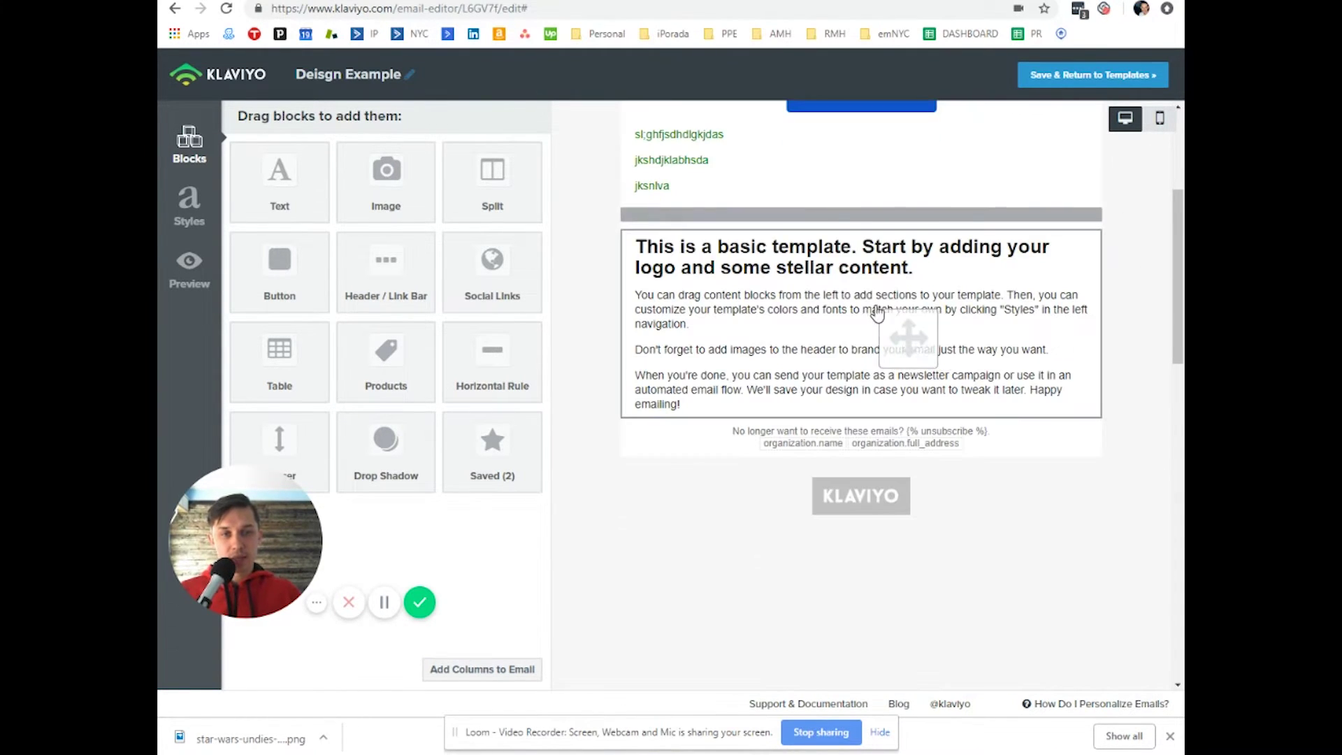
drag(878, 314, 828, 216)
scroll(860, 290, up, 4)
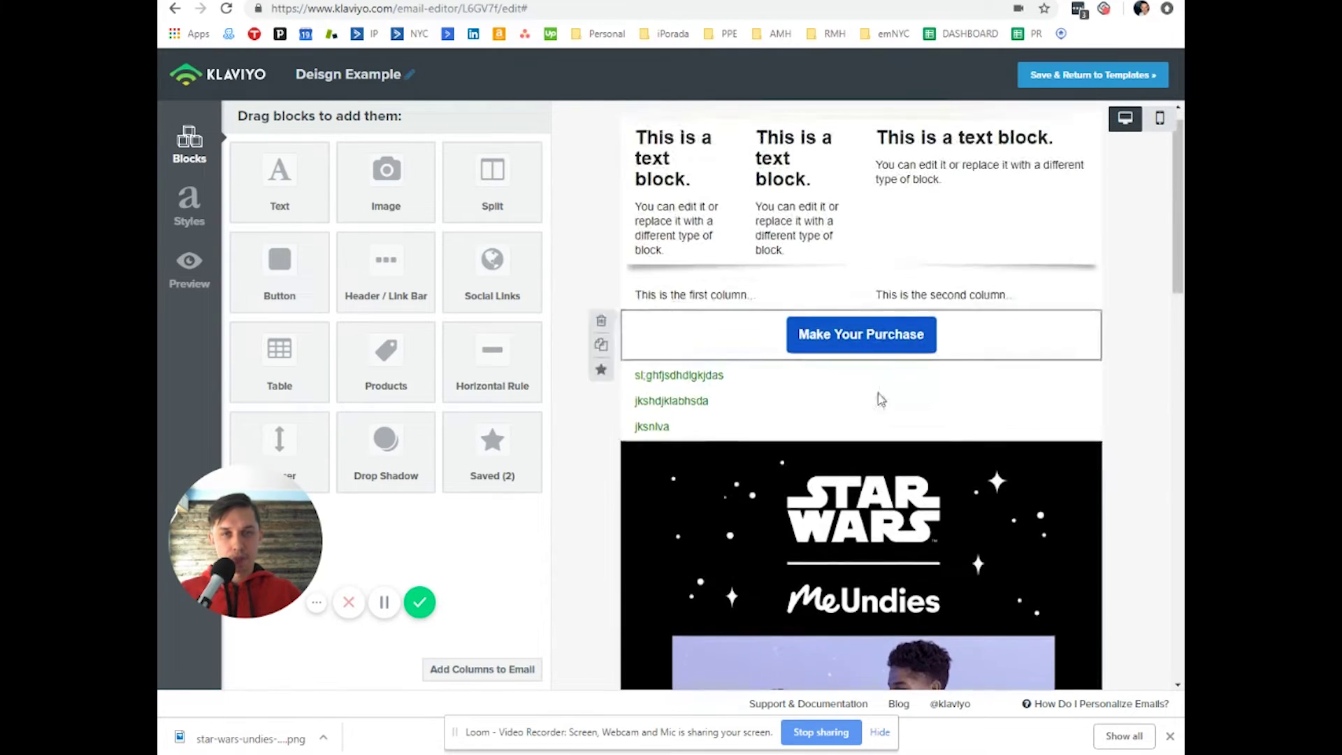
drag(879, 493, 685, 332)
- Delete the three text column blocks and the next placeholder block
click(602, 132)
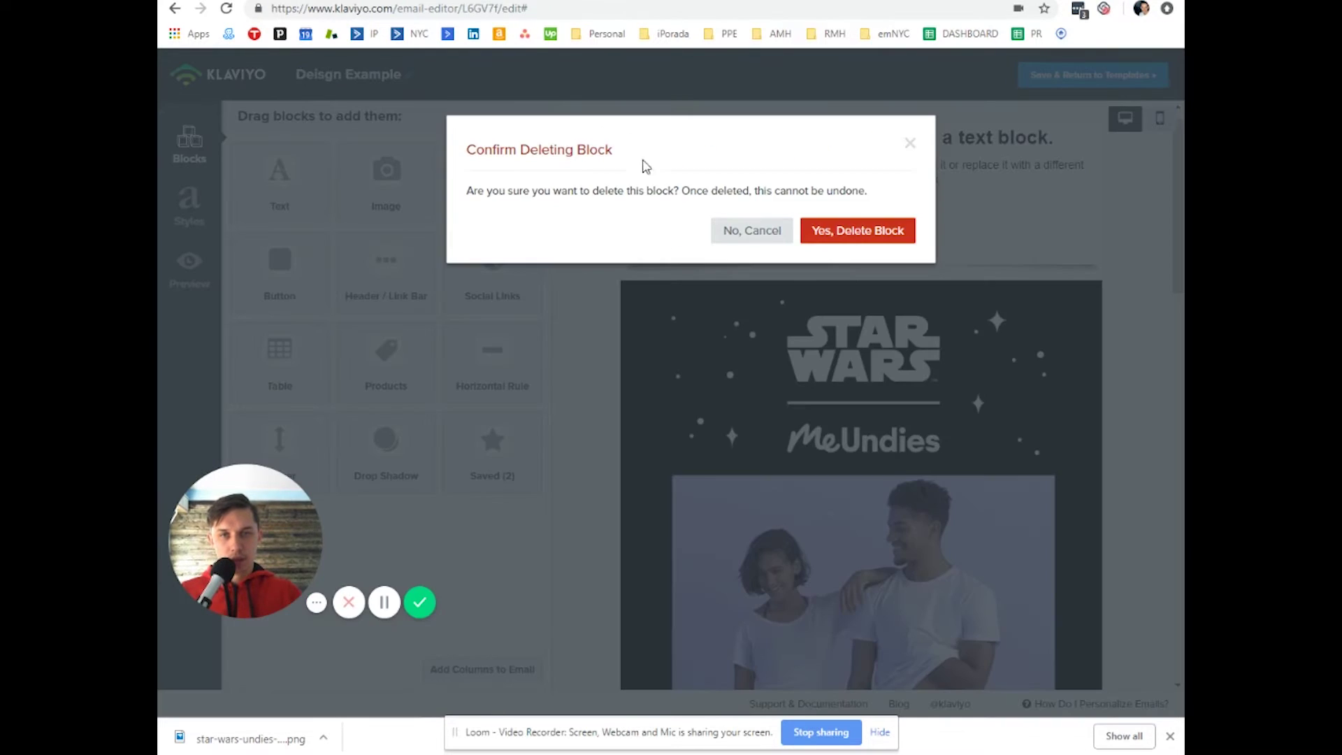
click(893, 240)
click(723, 132)
click(873, 230)
click(842, 134)
click(907, 231)
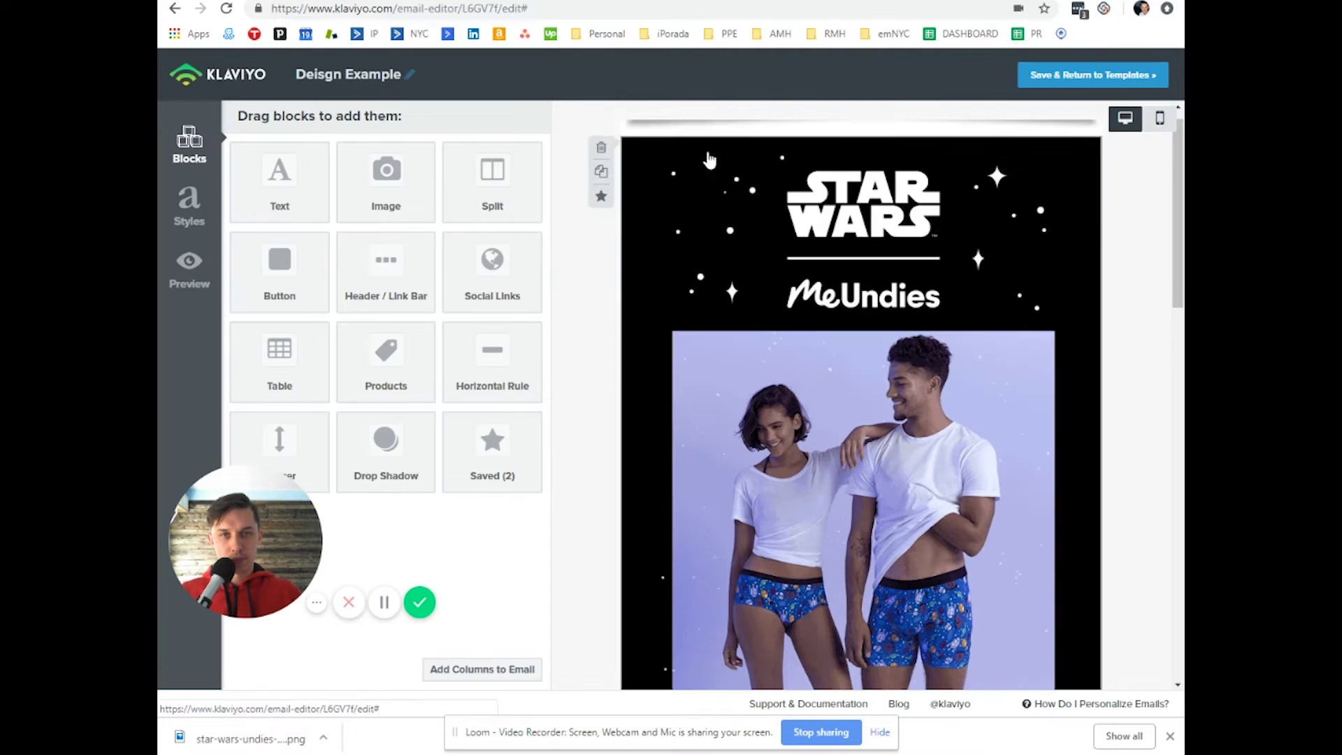
click(601, 134)
click(860, 230)
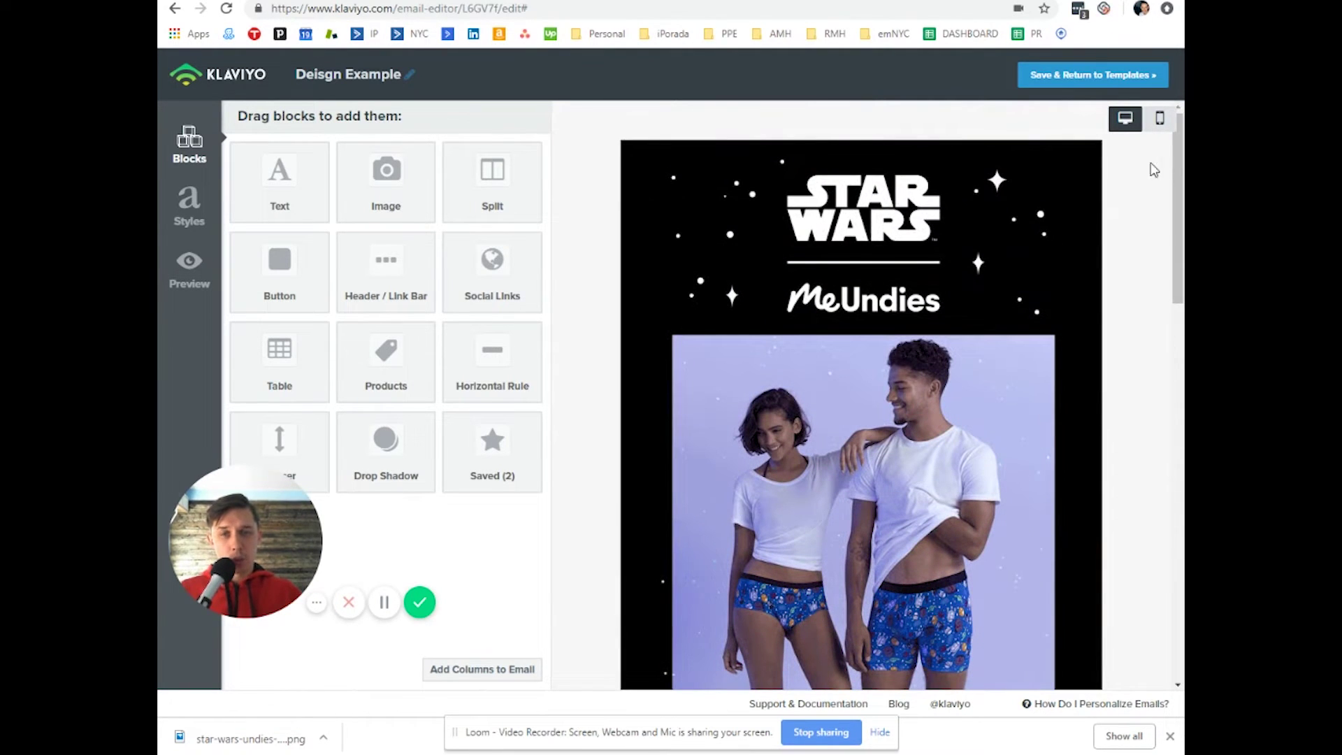
mouse_move(728, 283)
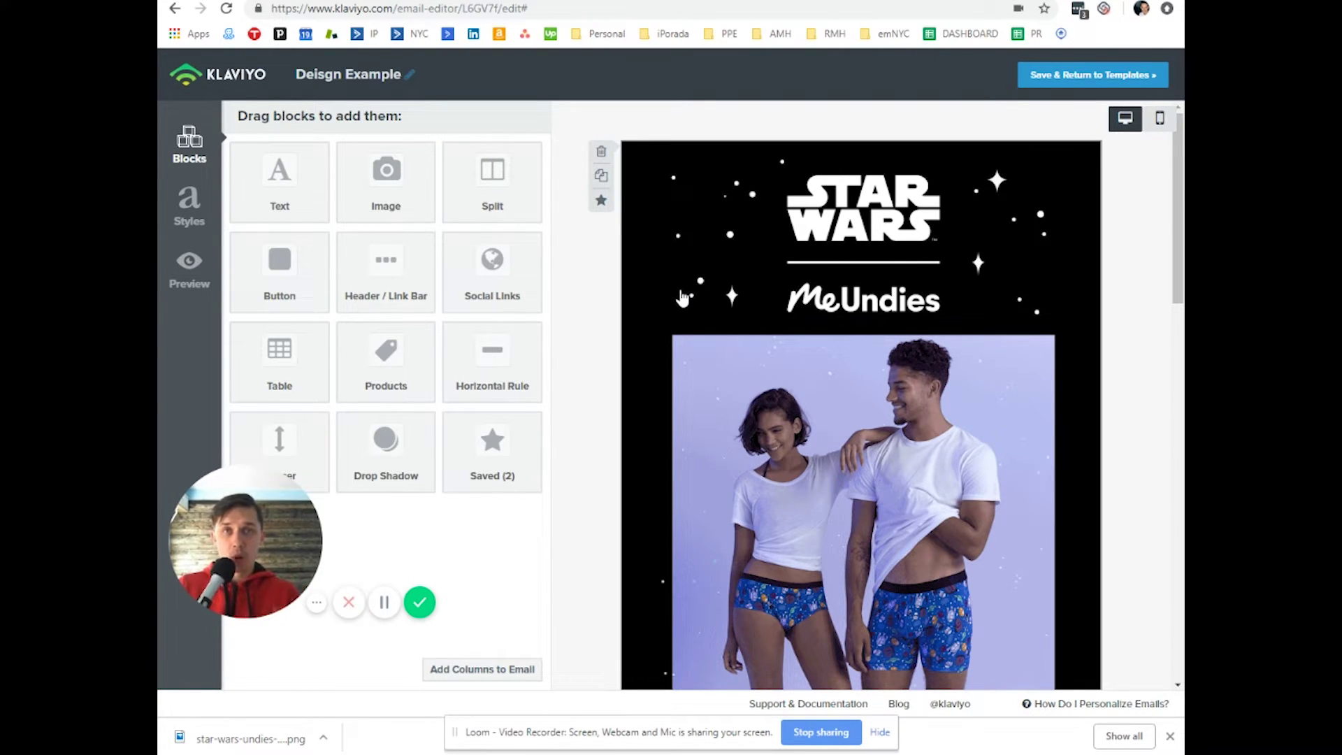
- Switch to the mobile preview and scroll through the phone-sized email
click(1159, 119)
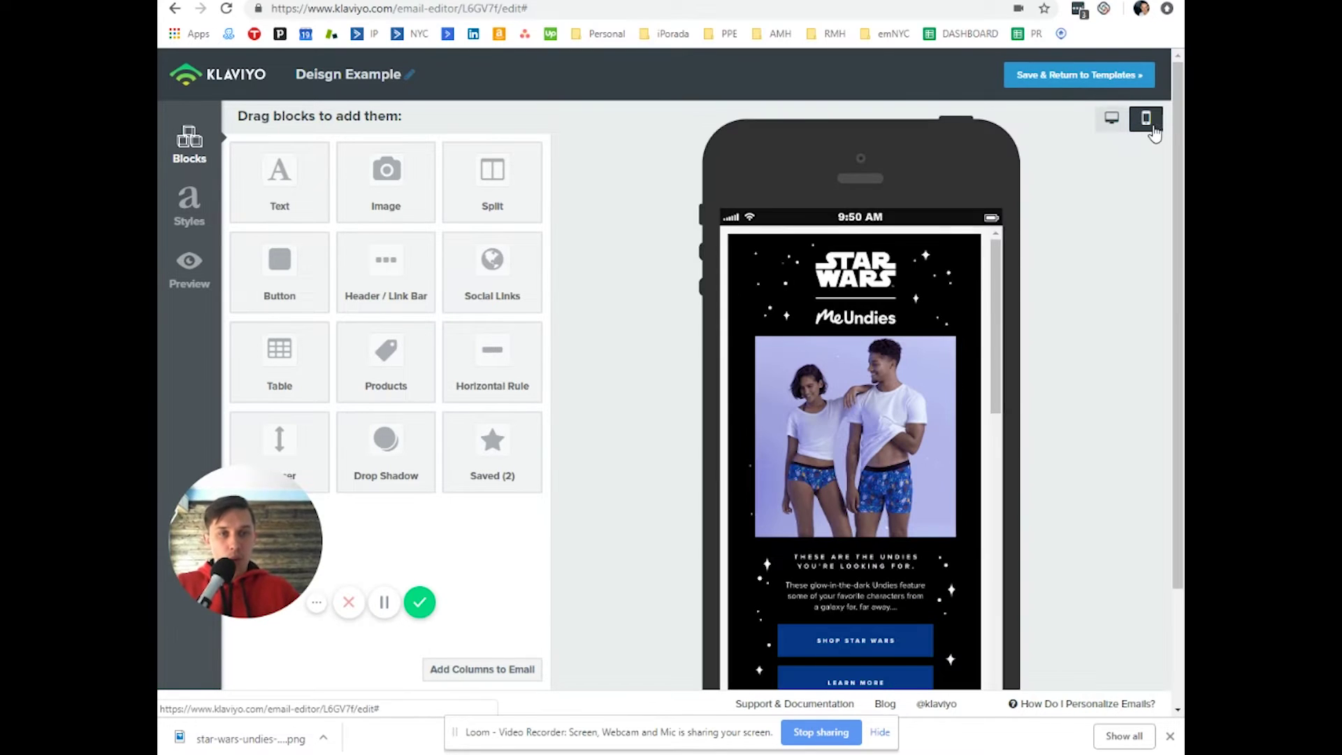
mouse_move(995, 260)
mouse_down()
mouse_move(996, 454)
mouse_move(1013, 278)
mouse_up()
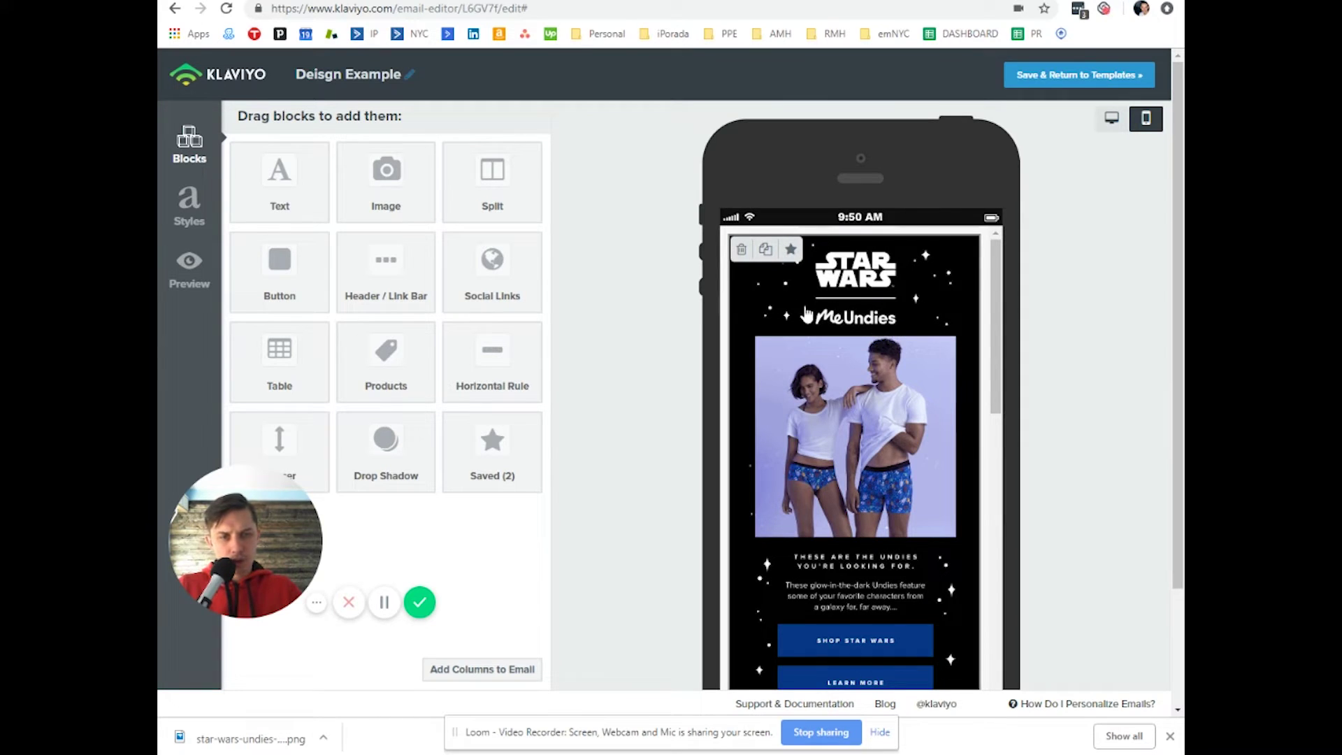
scroll(864, 350, down, 1)
scroll(891, 608, down, 3)
- Snip the mobile email preview area with Snipping Tool
key(alt+Tab)
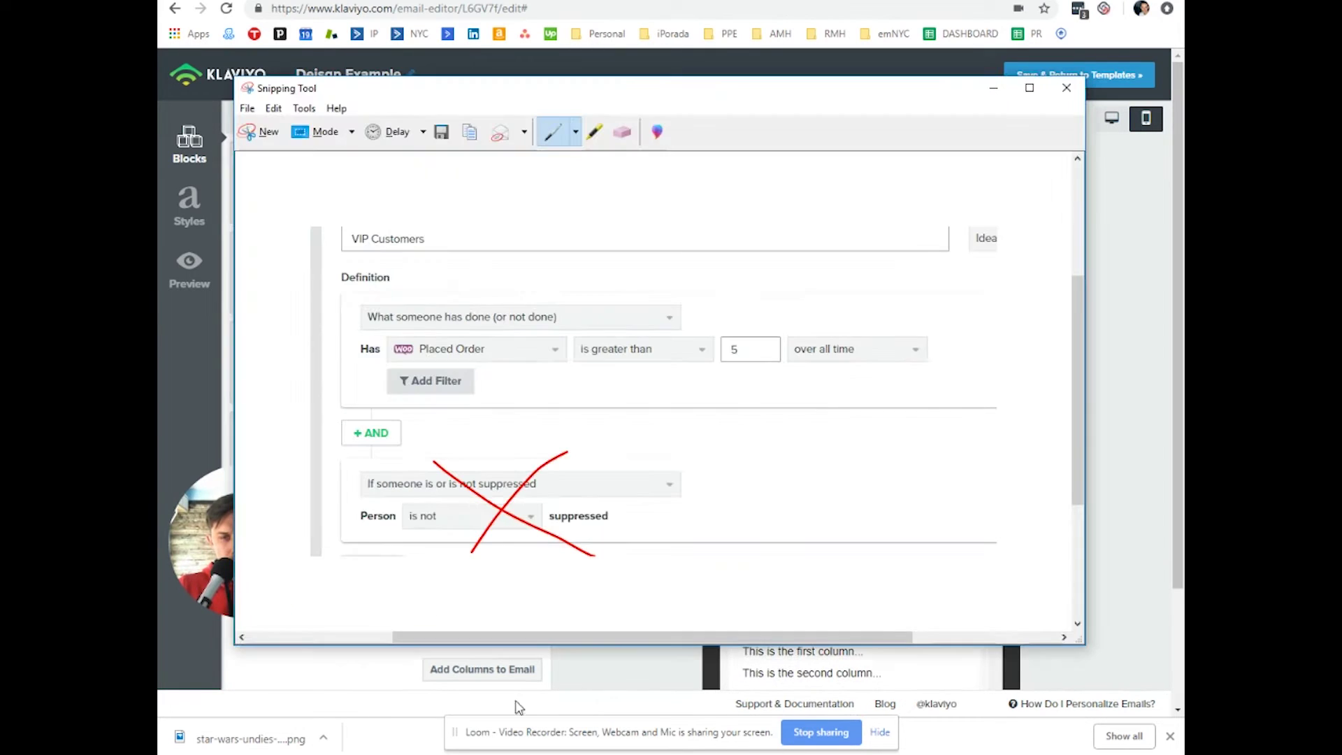
click(266, 131)
drag(698, 276, 1055, 661)
- Circle in red the footer, copyright, Lucasfilm line and glow-in-the-dark Undies paragraph
mouse_move(809, 555)
mouse_down()
mouse_move(828, 538)
mouse_move(769, 517)
mouse_move(874, 528)
mouse_up()
mouse_move(838, 585)
mouse_down()
mouse_move(783, 615)
mouse_move(839, 588)
mouse_up()
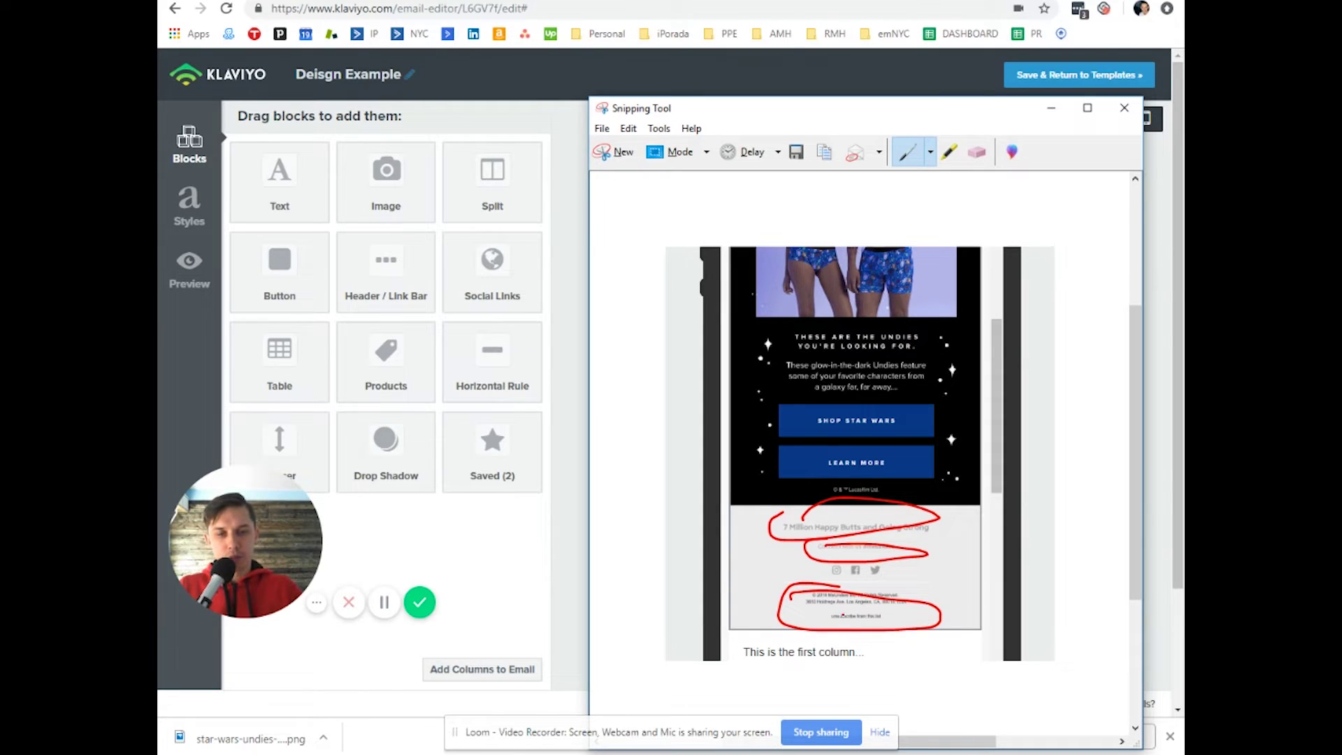
mouse_move(853, 483)
mouse_down()
mouse_move(903, 493)
mouse_move(842, 478)
mouse_up()
drag(854, 402, 793, 372)
click(1051, 108)
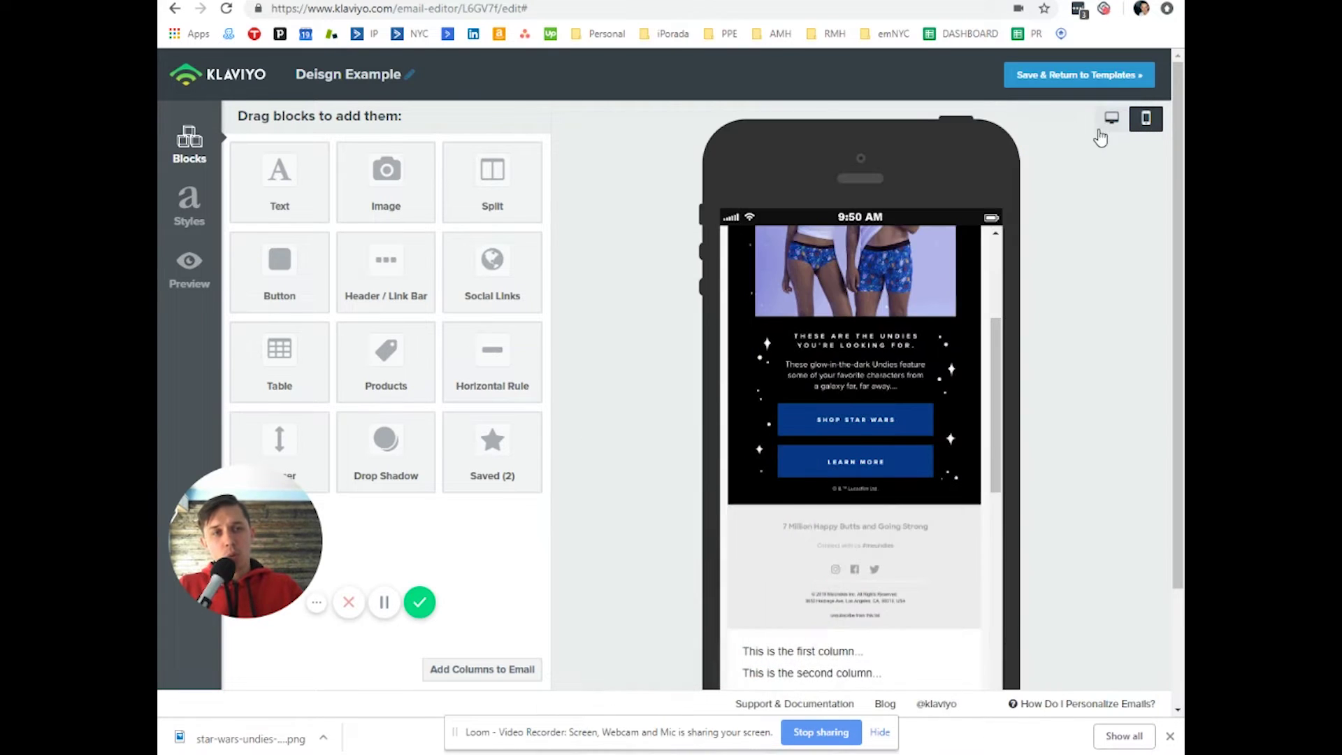
- Switch the email preview to desktop width and scroll up to the Star Wars MeUndies header
click(1126, 119)
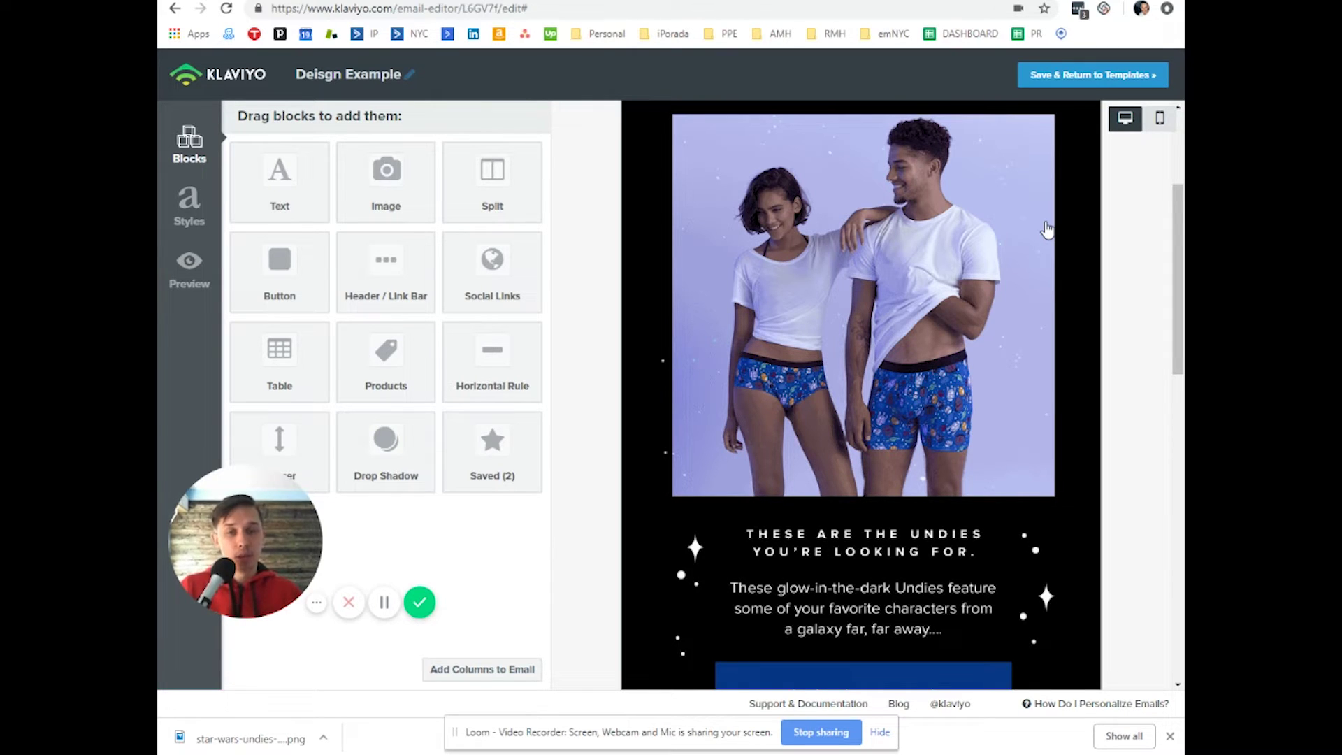
scroll(1048, 231, up, 3)
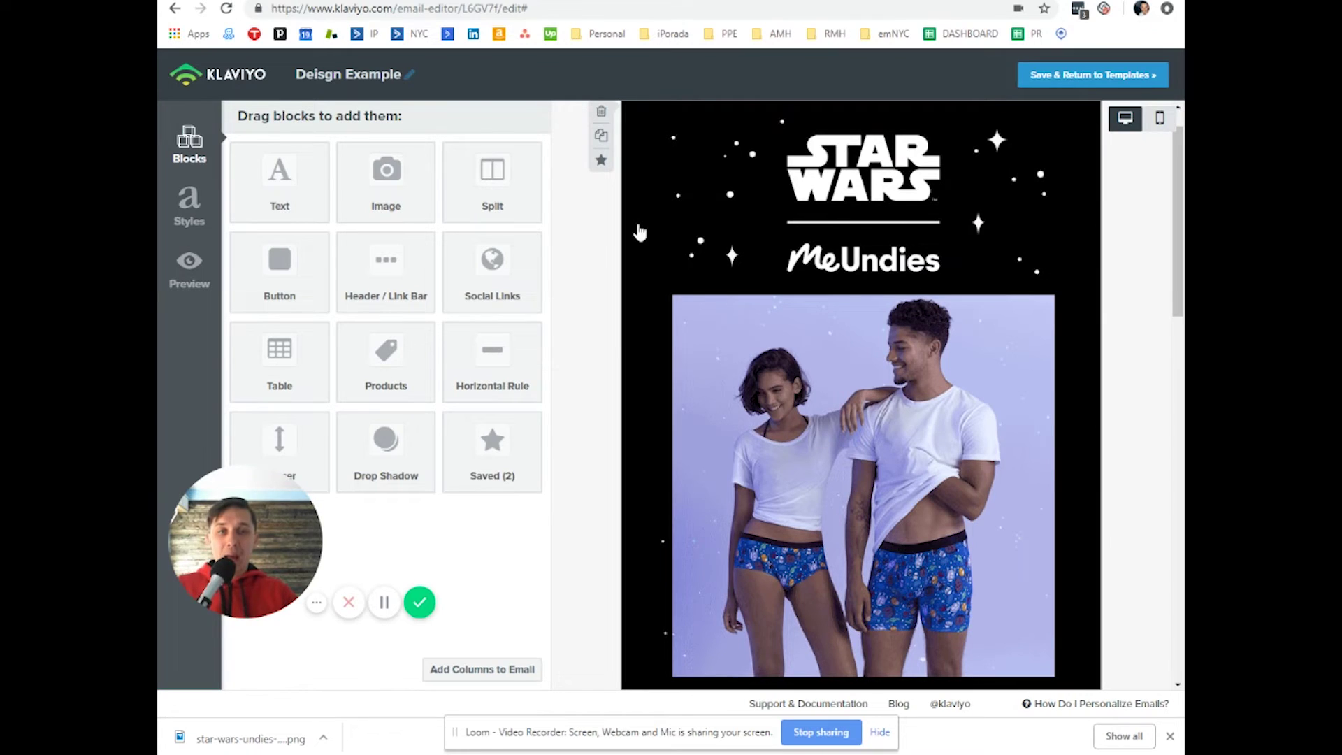
scroll(843, 353, up, 1)
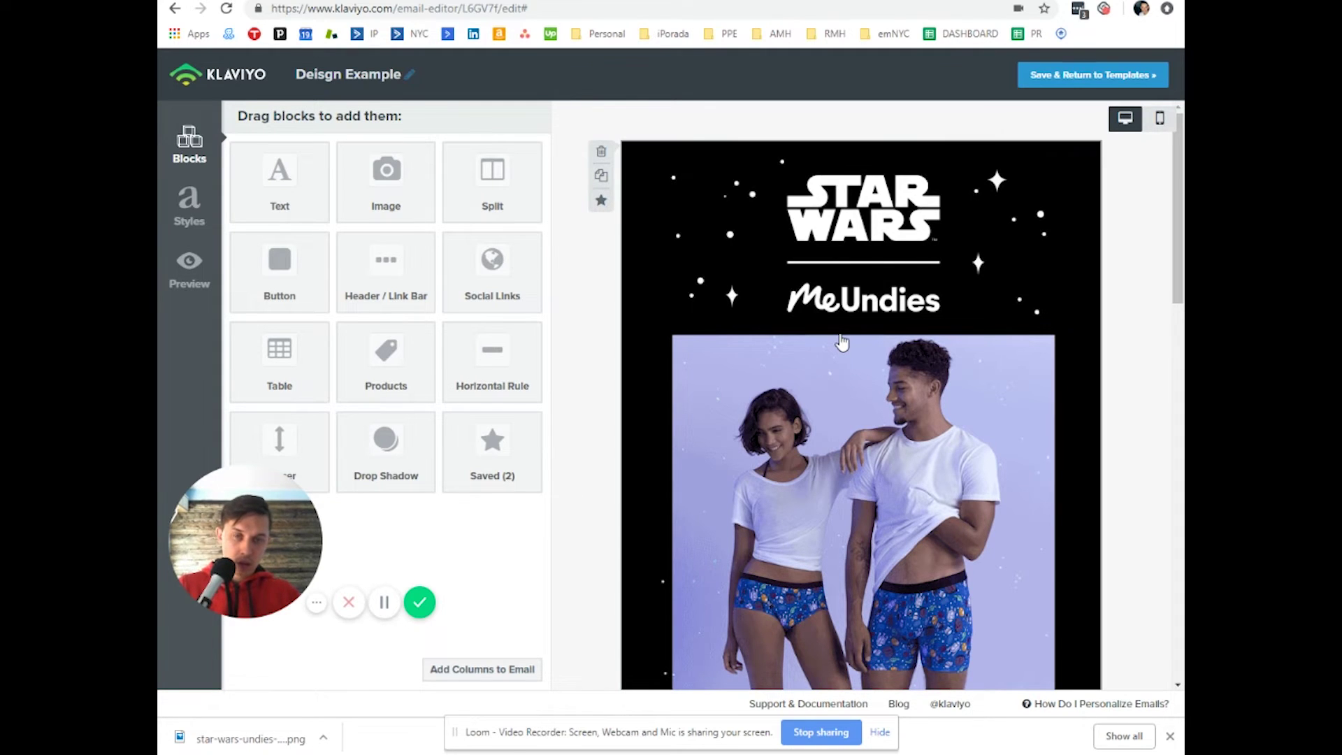
- Snip the Star Wars header and mark it in red, crossing out the STAR WARS logo
key(alt+Tab)
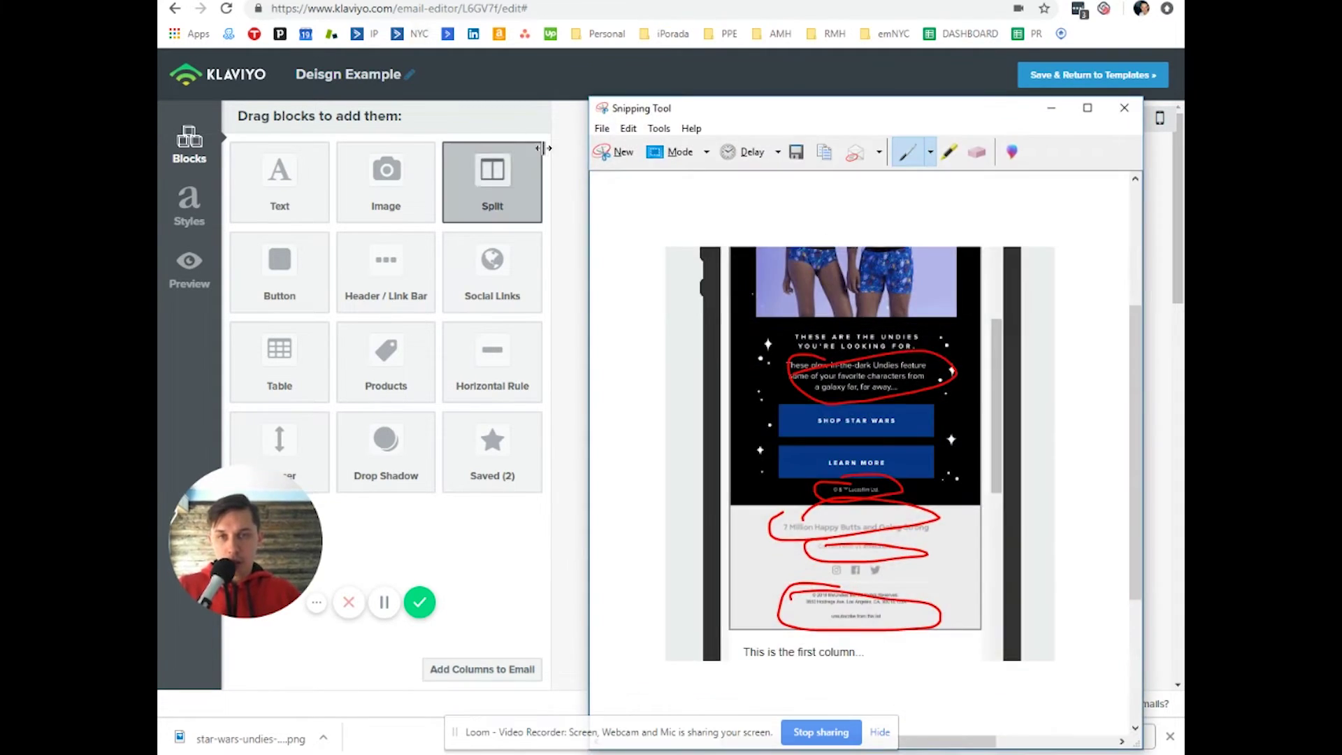
click(600, 158)
drag(574, 118, 1177, 369)
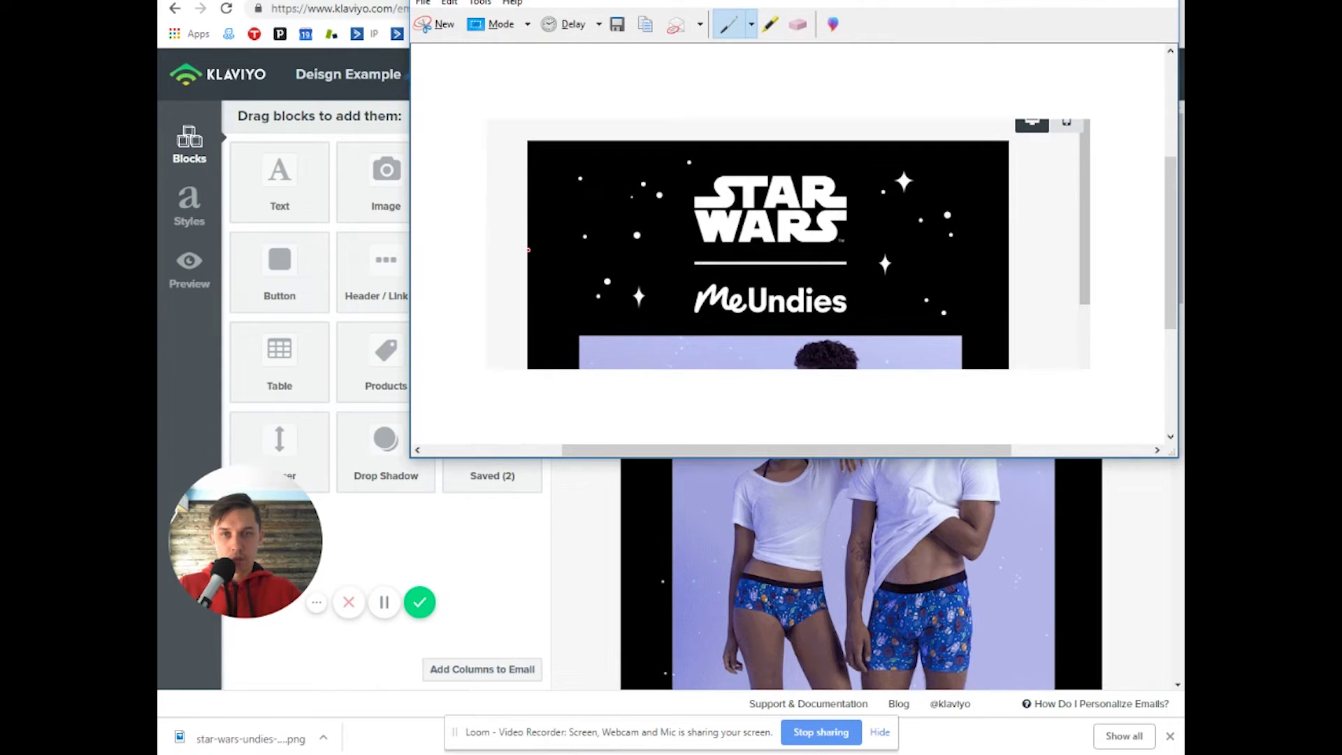
drag(652, 249, 1007, 249)
drag(520, 279, 920, 271)
drag(1009, 267, 1008, 267)
drag(576, 149, 865, 268)
drag(673, 246, 905, 150)
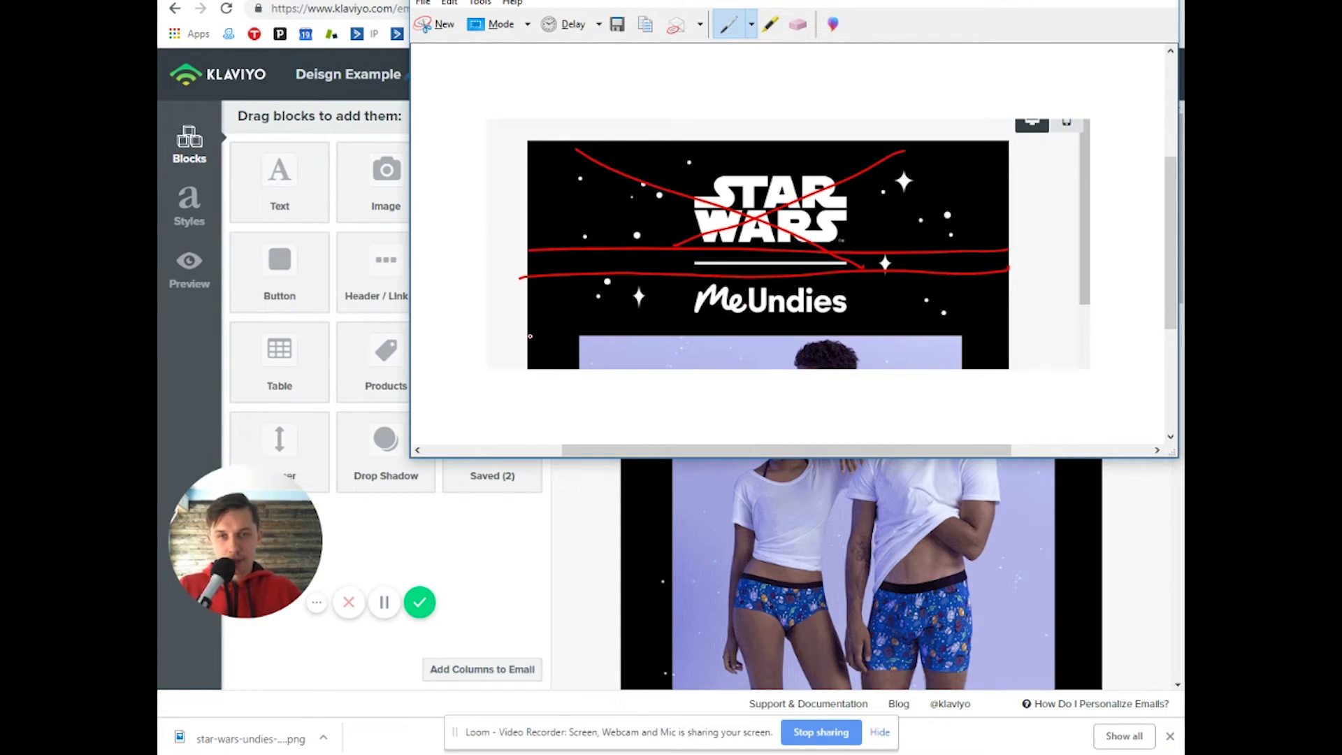
drag(529, 334, 1015, 330)
drag(608, 282, 719, 306)
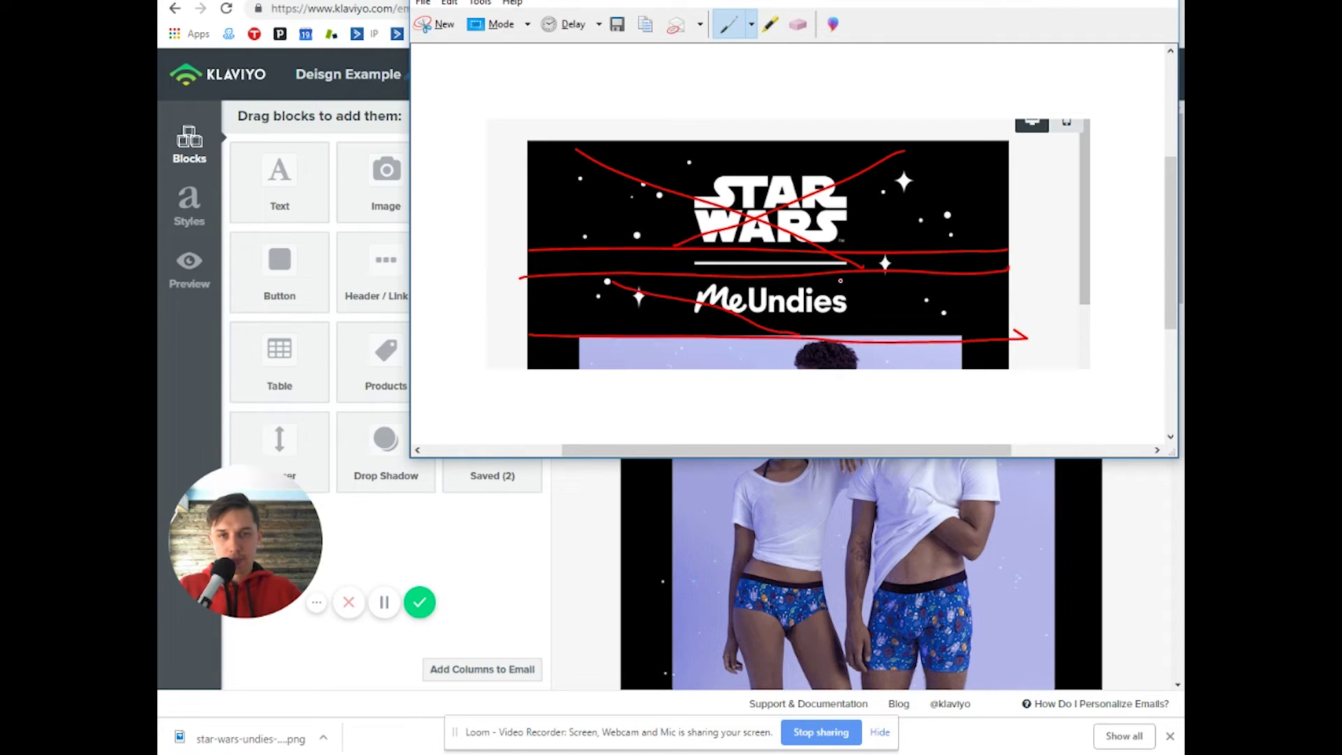
click(1132, 2)
- Snip the headline and body text section, box it in red and cross out the headline and text
scroll(858, 297, down, 2)
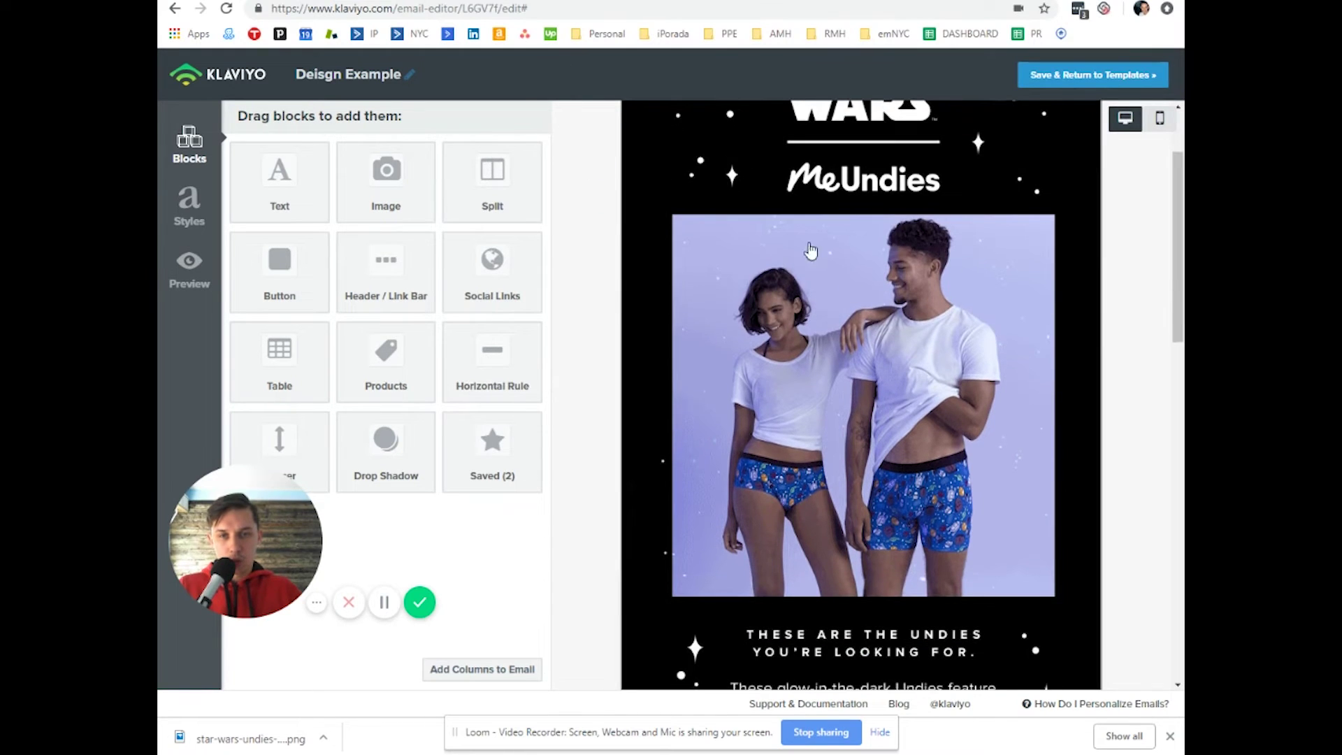
scroll(821, 419, down, 5)
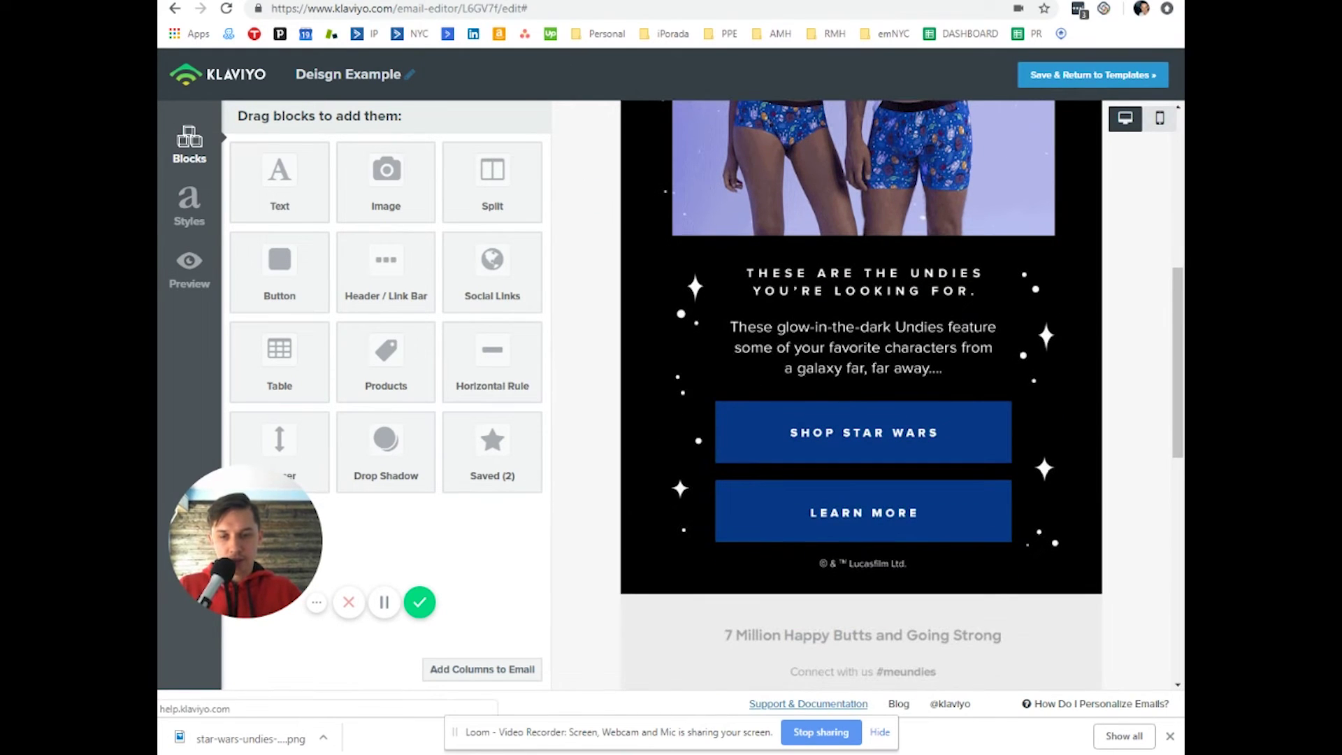
key(alt+Tab)
click(440, 18)
drag(565, 198, 1164, 433)
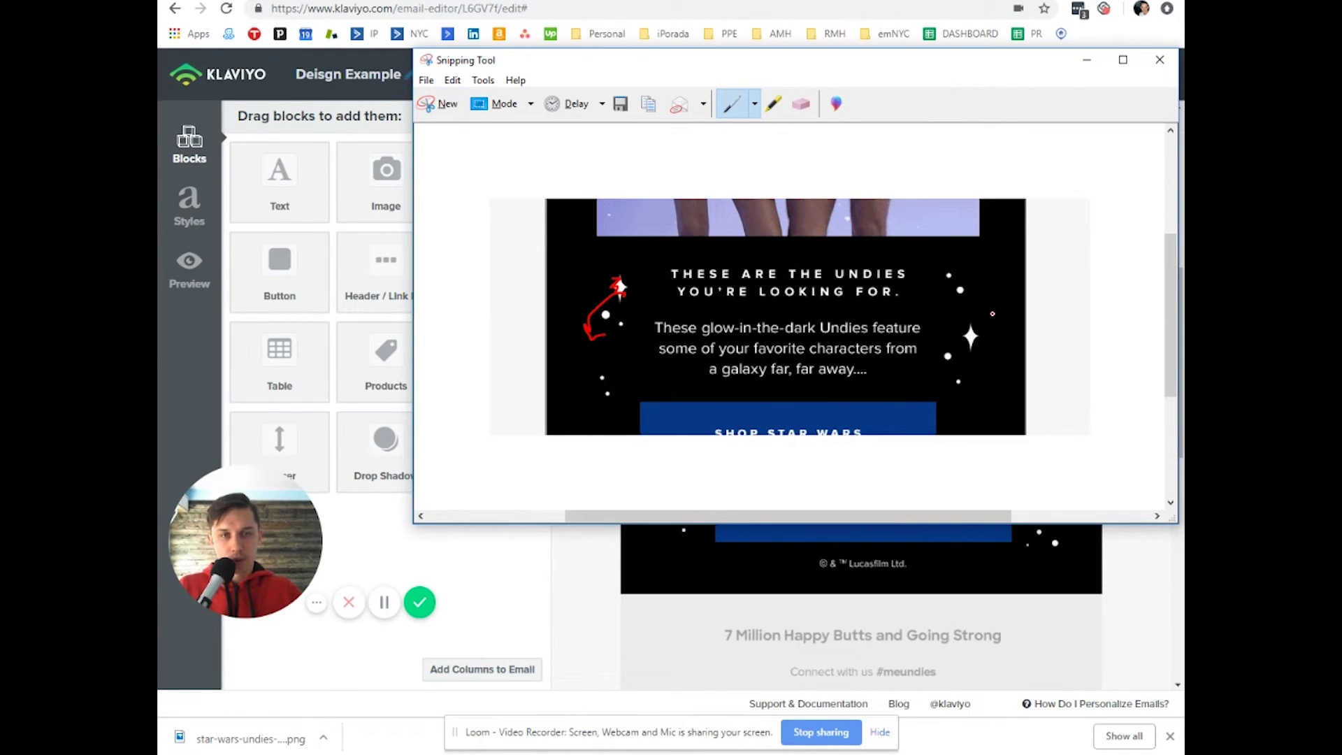
mouse_move(966, 385)
mouse_down()
mouse_move(940, 351)
mouse_move(968, 318)
mouse_up()
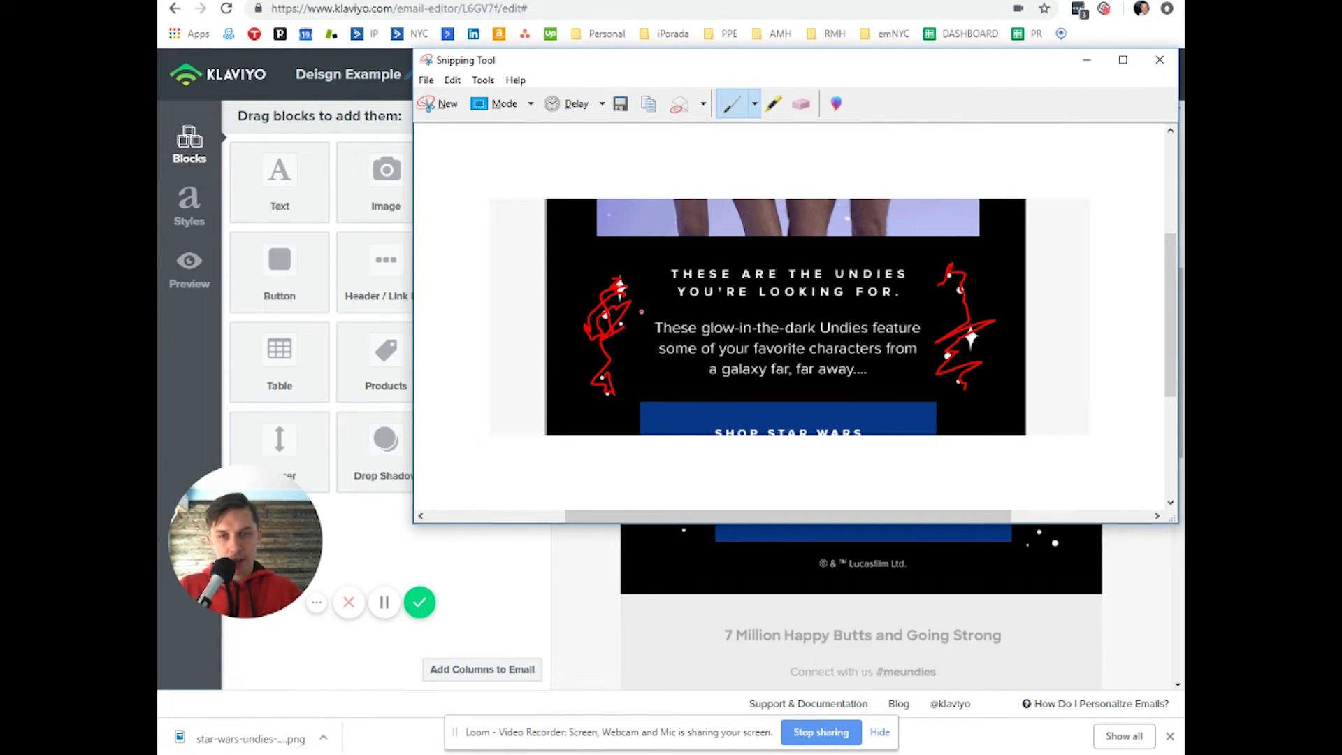
drag(641, 312, 931, 304)
drag(925, 385, 707, 388)
drag(639, 344, 640, 312)
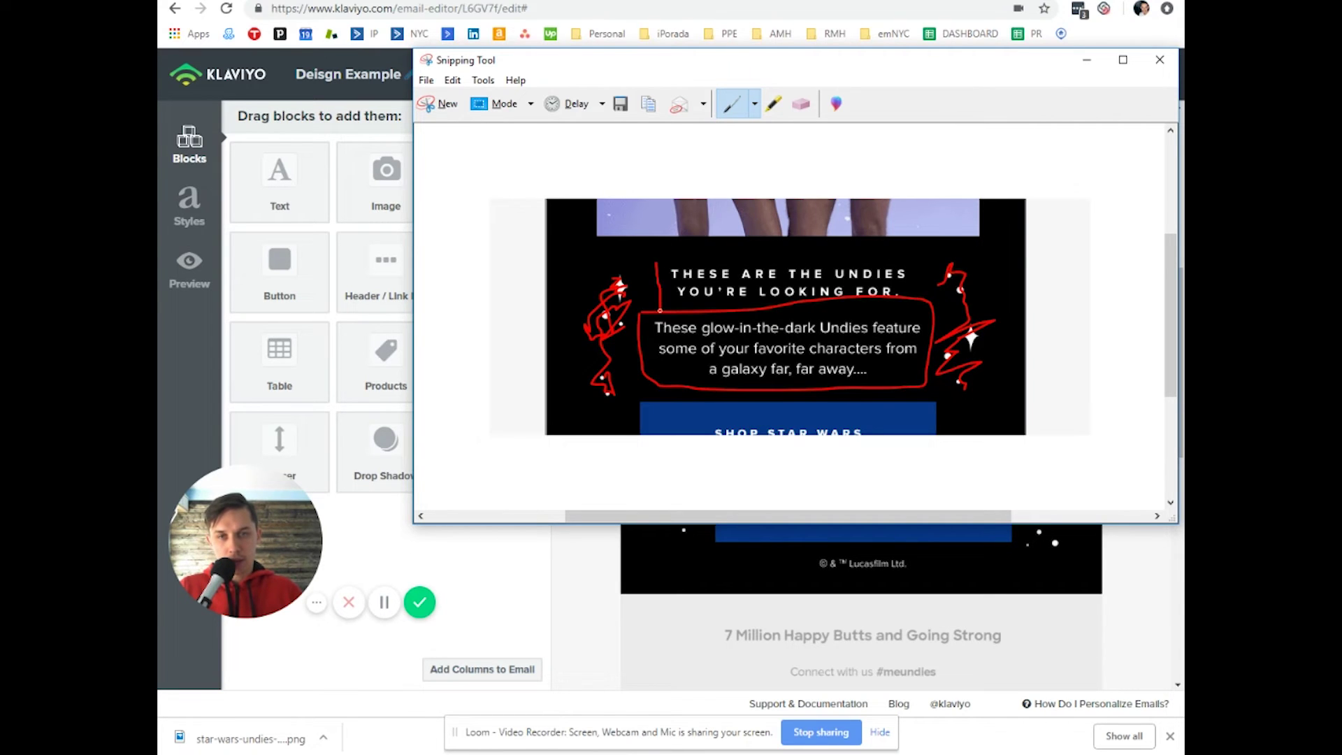
drag(657, 253, 933, 253)
drag(696, 267, 812, 268)
drag(689, 311, 787, 362)
drag(807, 307, 718, 371)
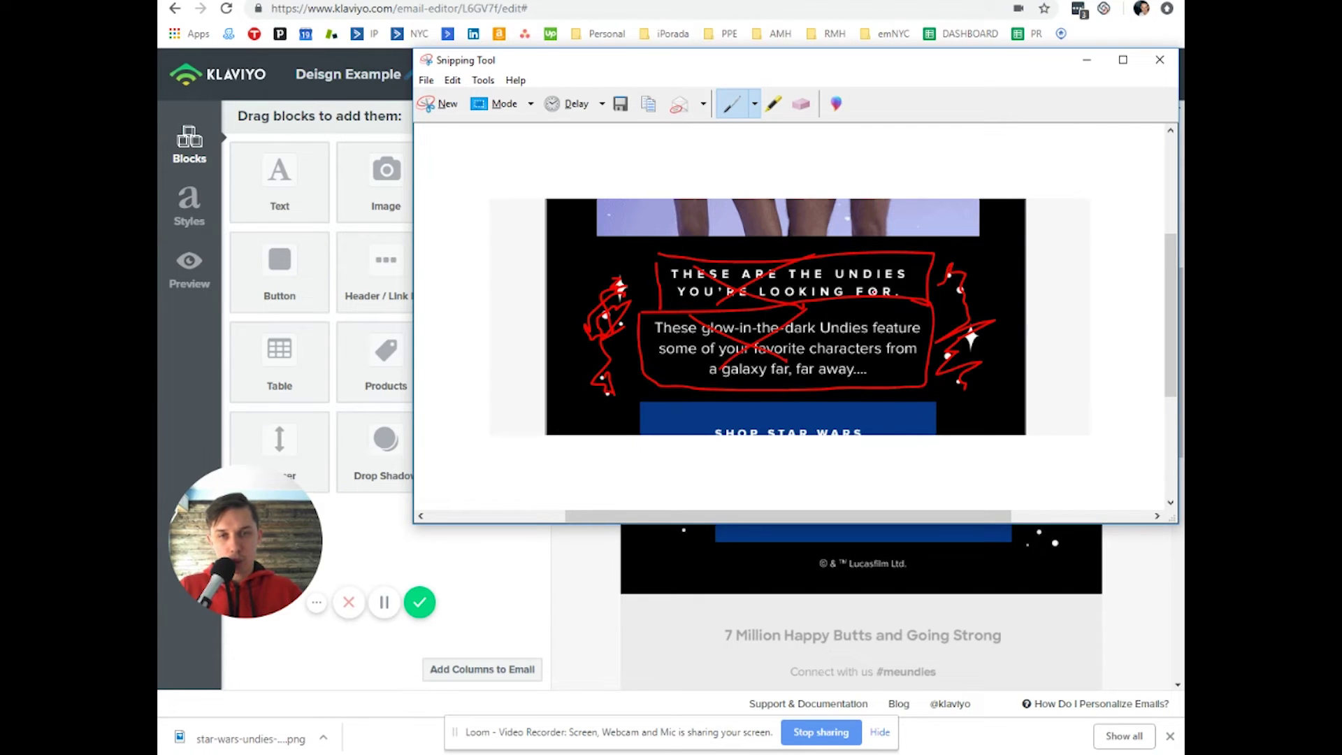
click(1087, 63)
- Snip the SHOP STAR WARS button area and draw a red X over the button
scroll(888, 314, down, 3)
scroll(889, 317, up, 1)
key(alt+Tab)
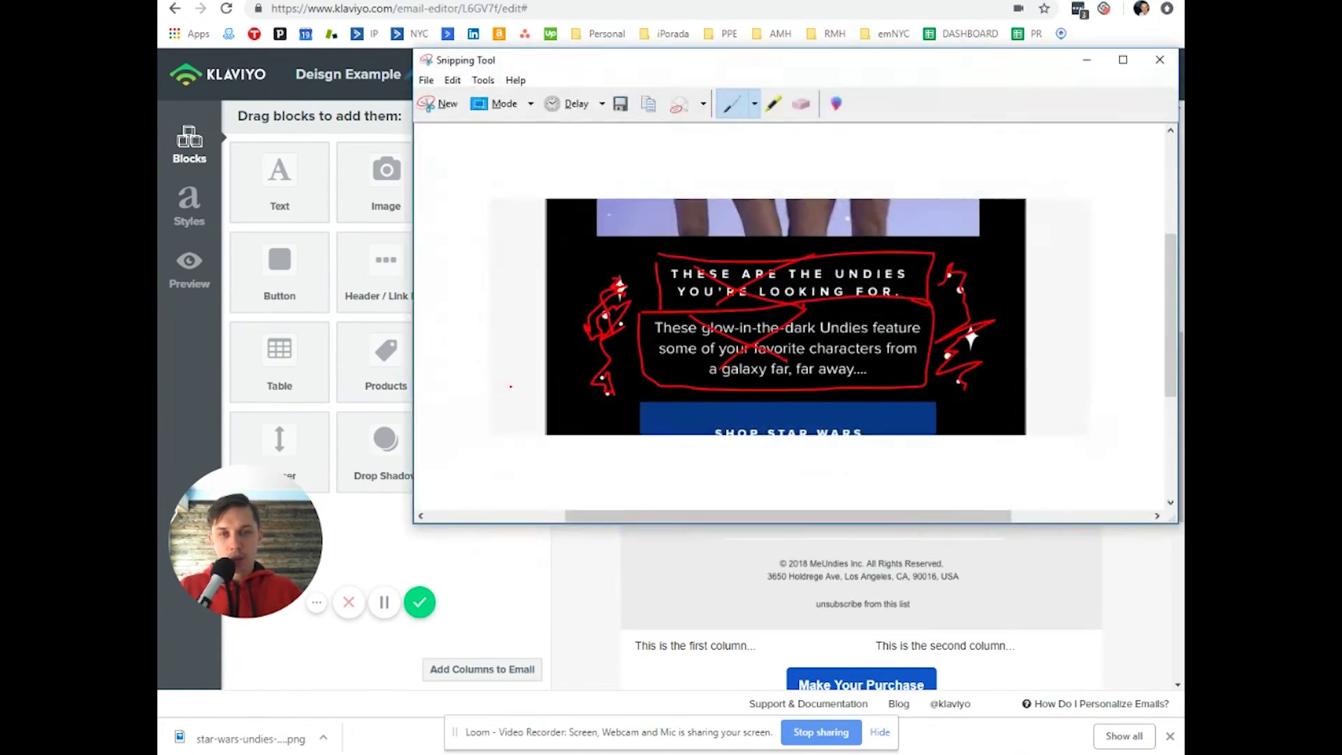
click(428, 98)
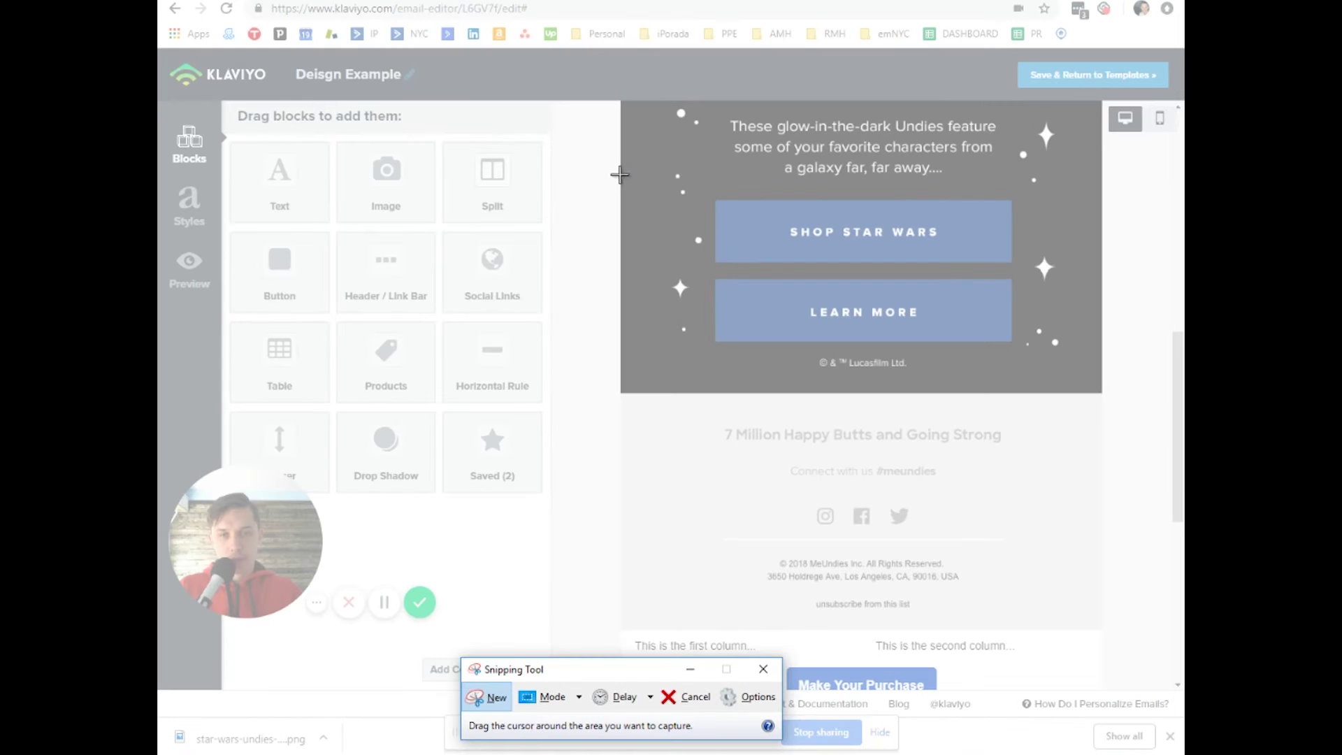
drag(619, 170, 1111, 282)
drag(819, 205, 906, 255)
drag(889, 216, 737, 301)
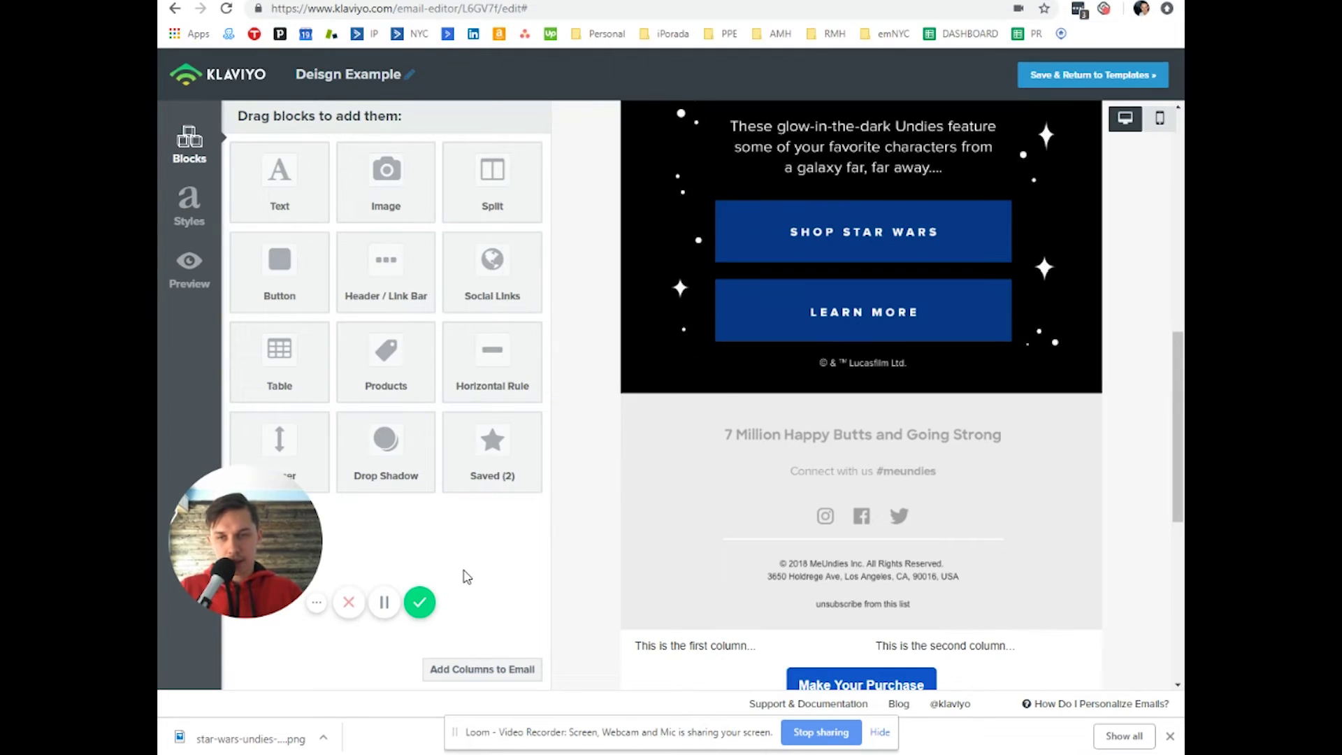
- Add a new Button block to the email and set its border radius to 0
click(465, 578)
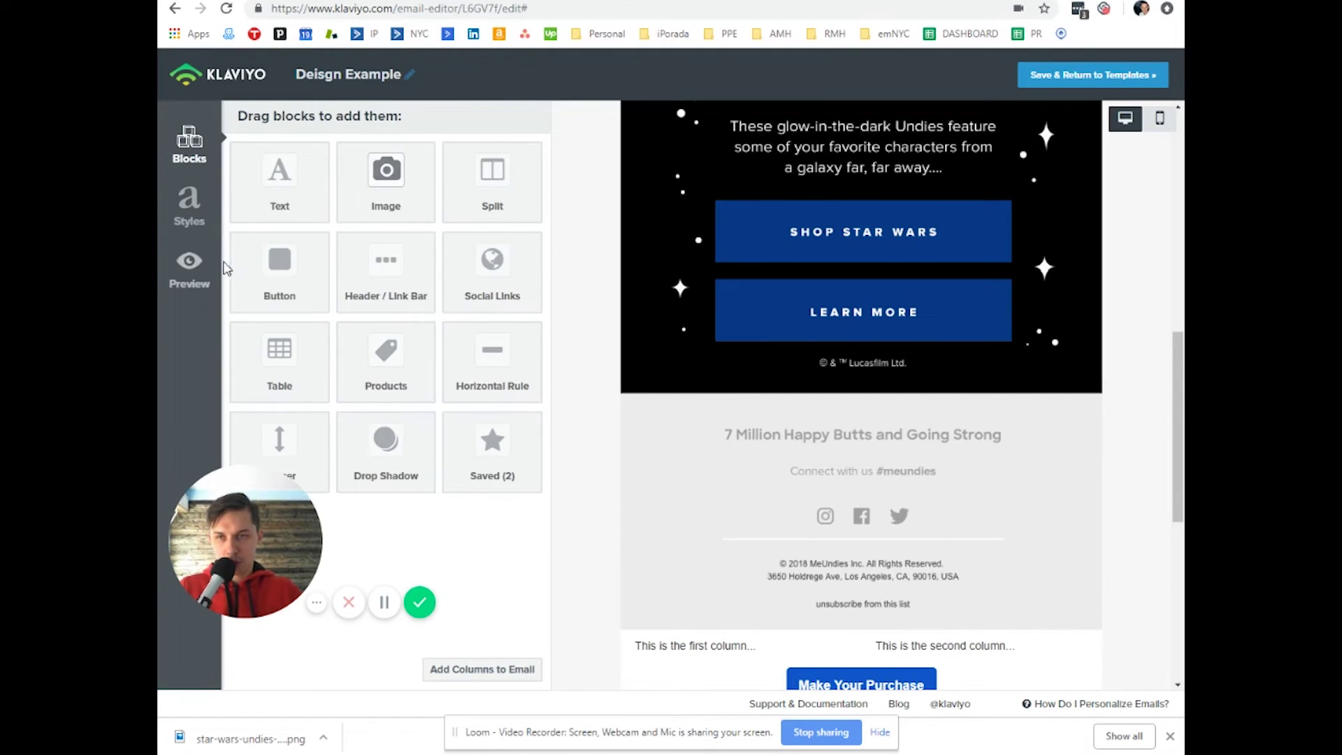
mouse_move(237, 264)
mouse_down()
mouse_move(916, 381)
mouse_move(819, 401)
mouse_move(946, 611)
mouse_up()
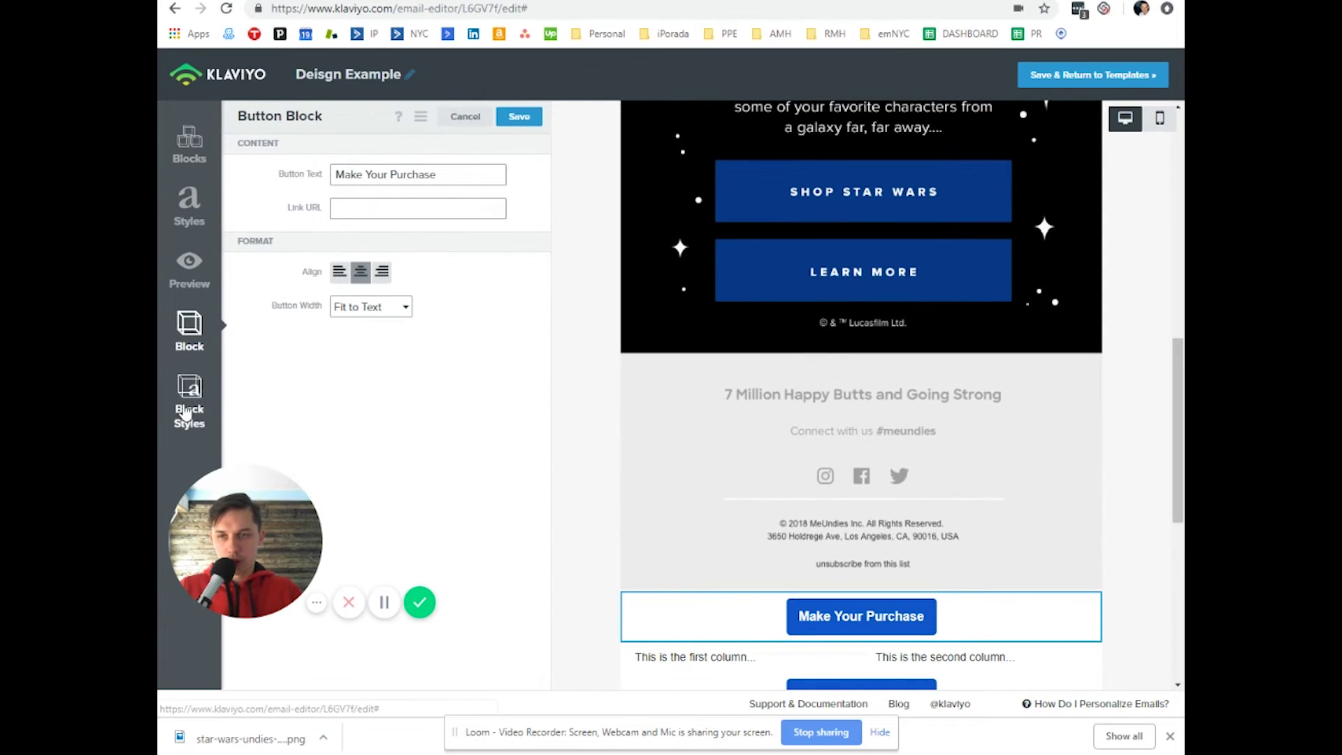
click(206, 383)
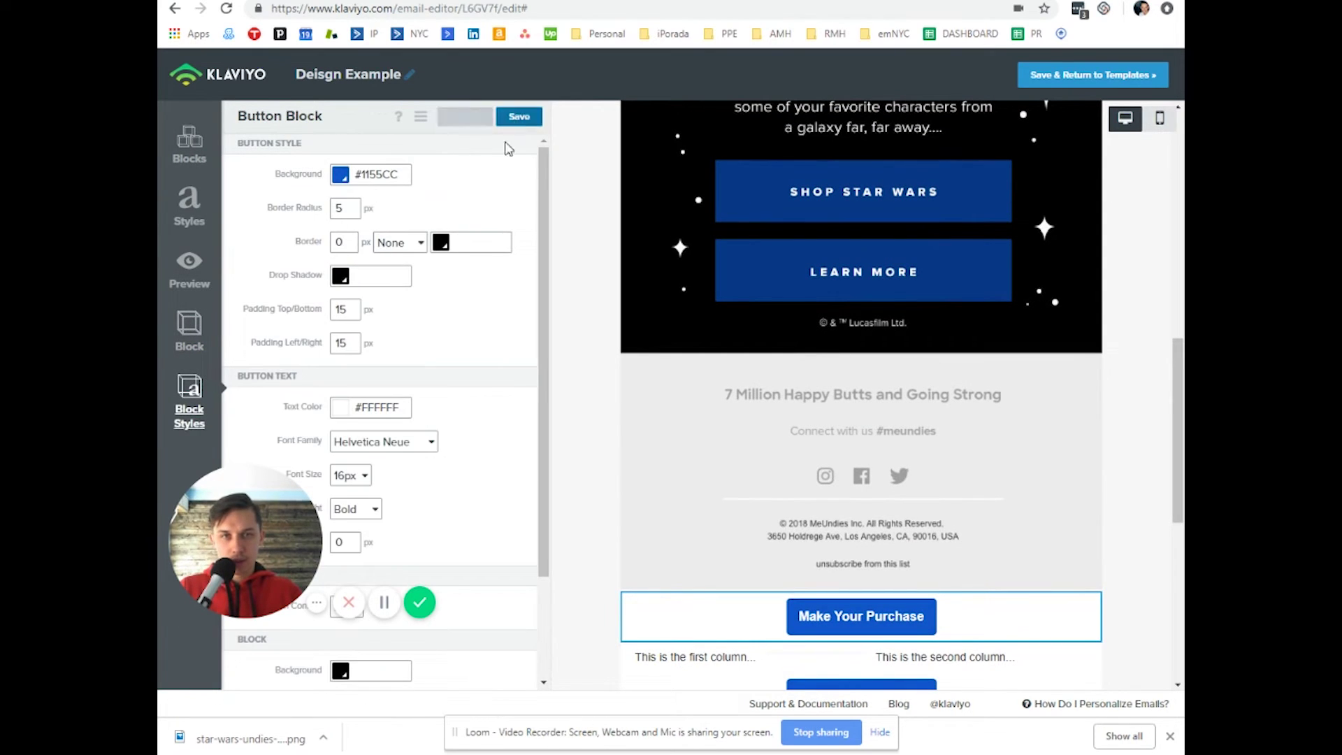
click(312, 209)
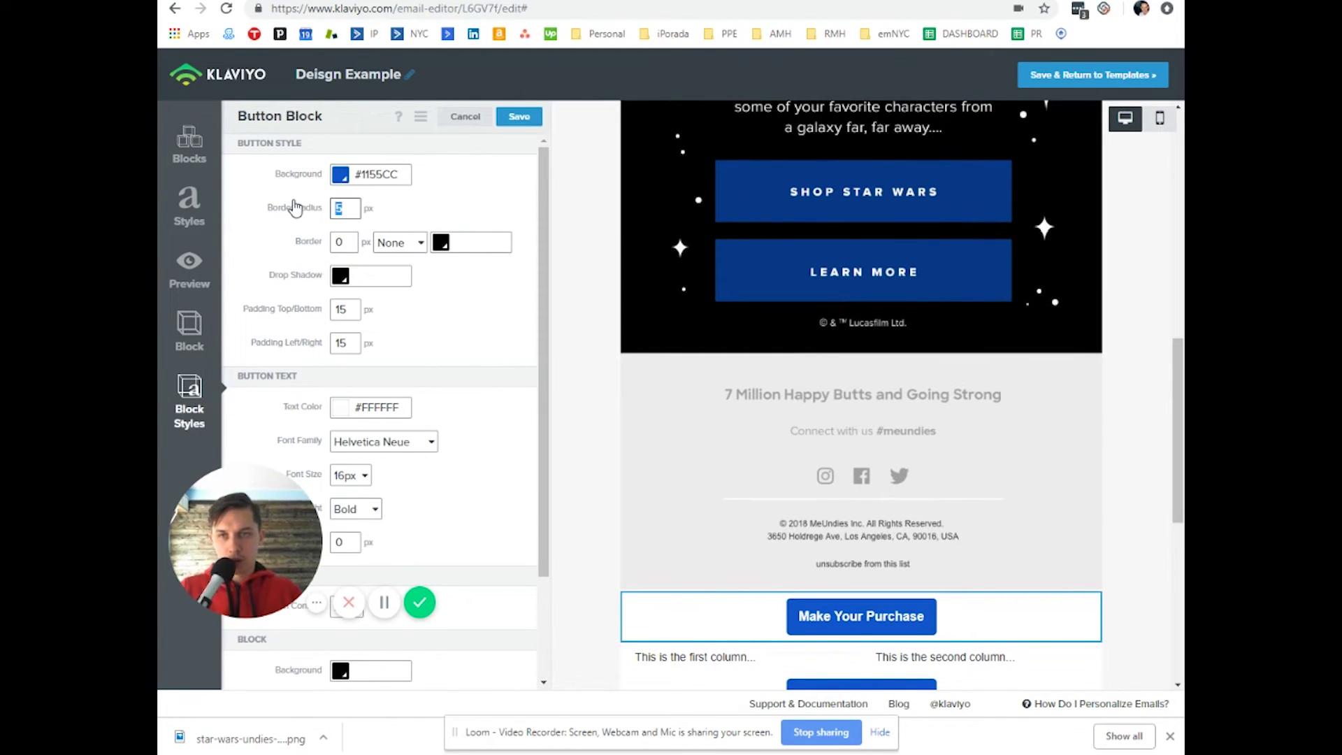
scroll(371, 318, down, 2)
scroll(336, 301, up, 1)
- Set the button padding to 30 px top/bottom and 90 px left/right
click(345, 229)
text(30)
key(Tab)
text(30)
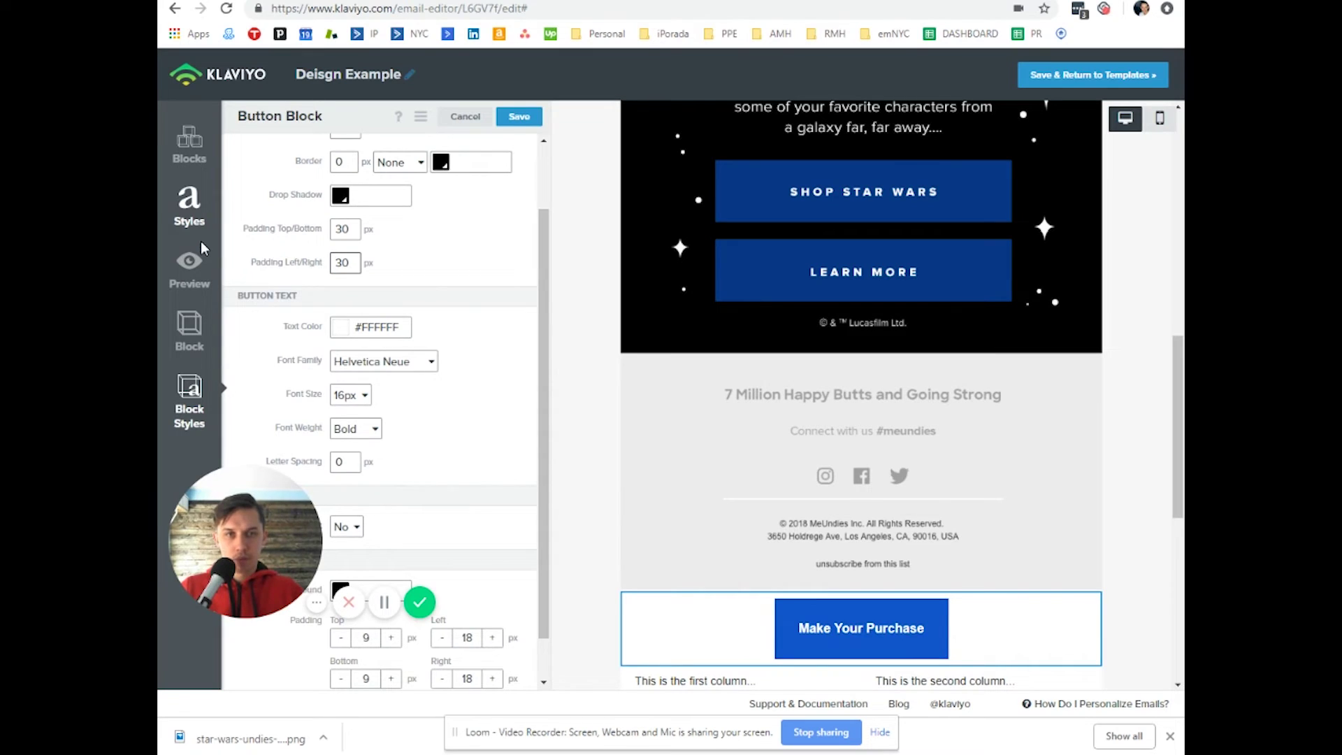
click(240, 262)
text(60)
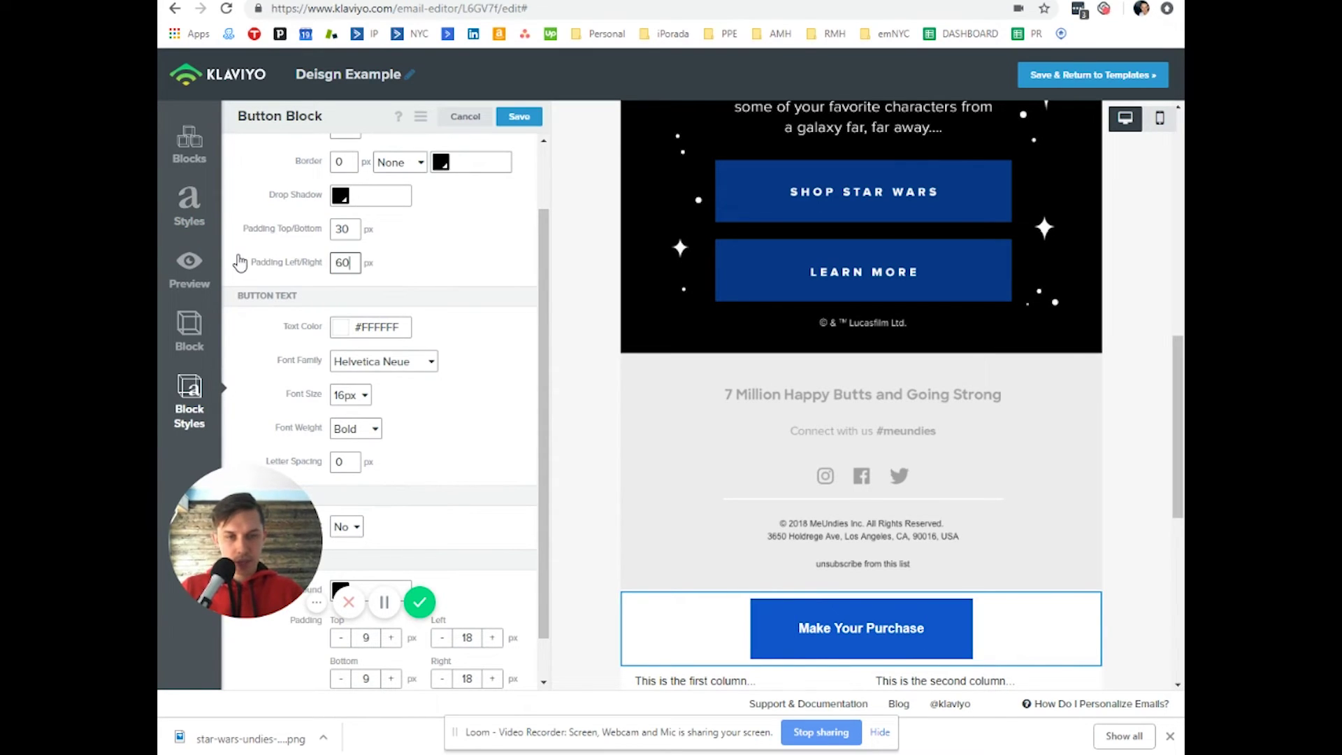
key(ctrl+a)
text(90)
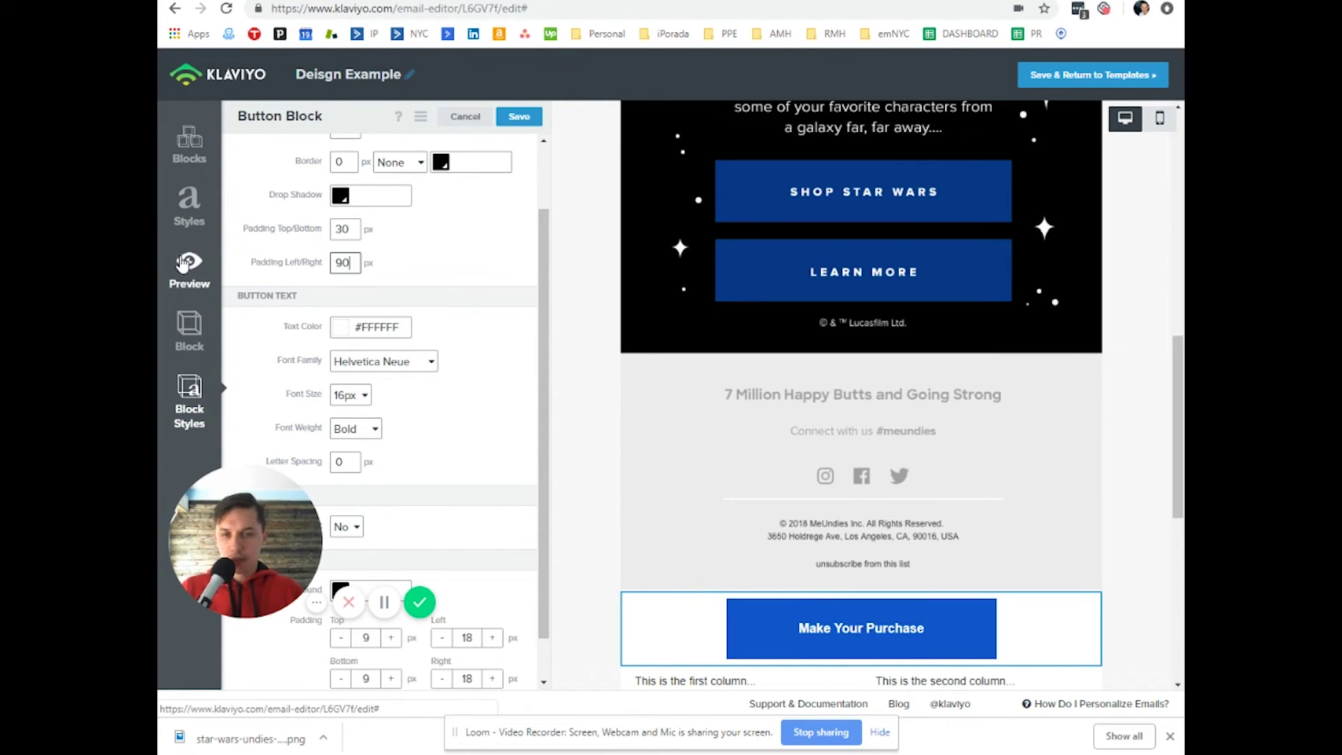
- Set the button's block background colour to black #000000
scroll(441, 233, down, 1)
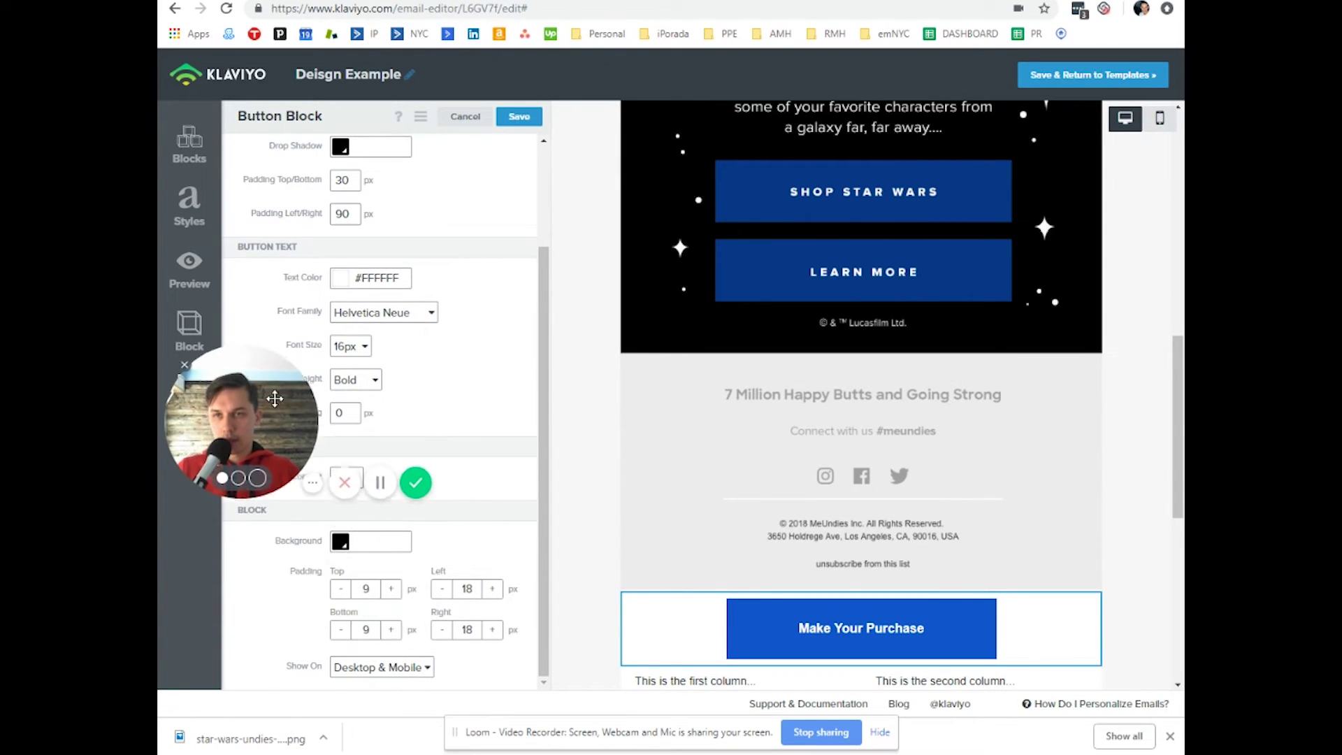
scroll(334, 287, up, 2)
scroll(336, 305, up, 1)
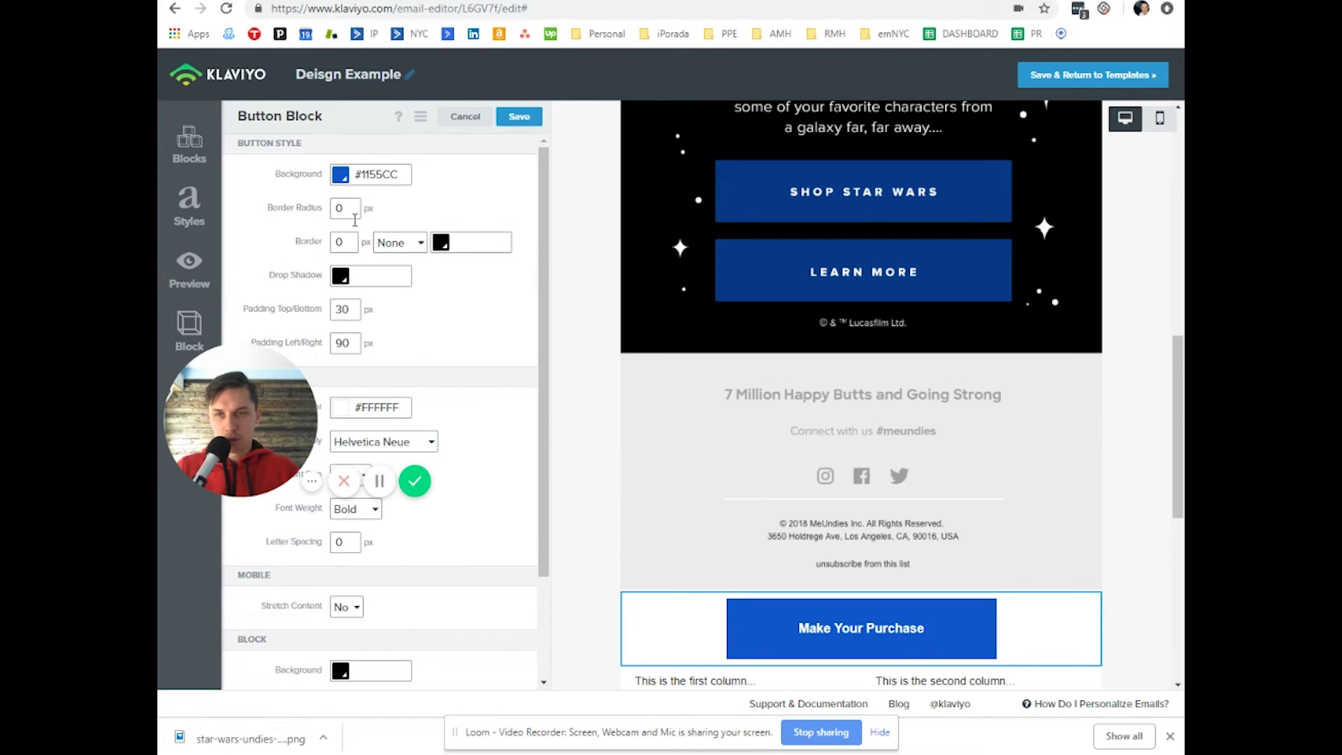
scroll(404, 364, down, 2)
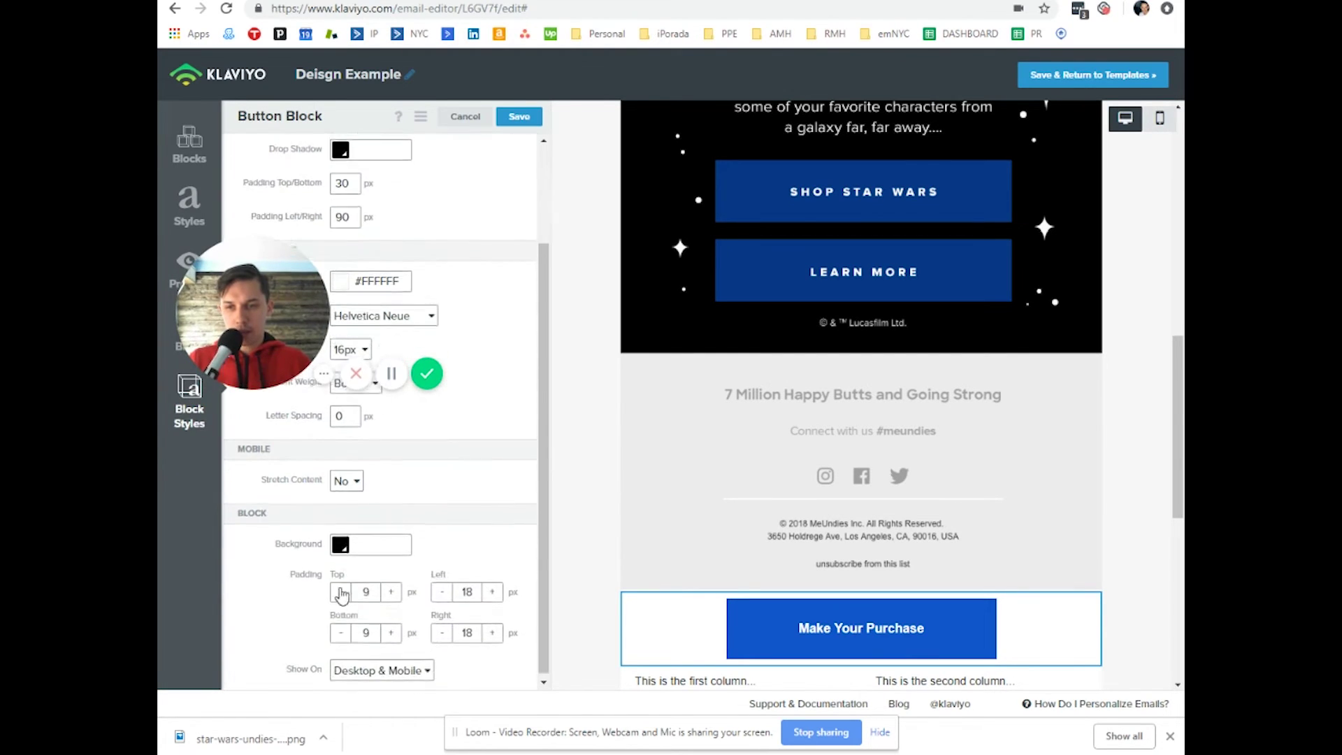
click(357, 541)
drag(389, 611, 314, 713)
click(314, 713)
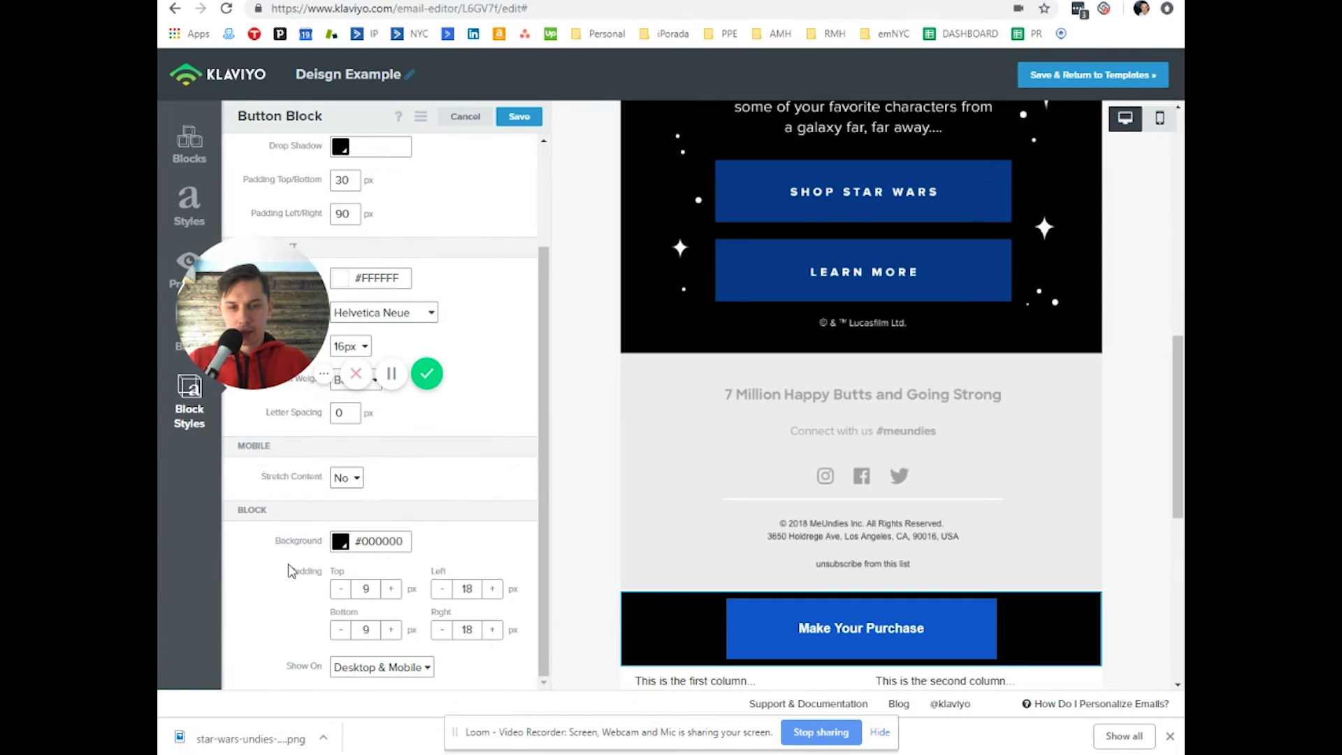
- Save the button settings and duplicate the Make Your Purchase button block
click(524, 117)
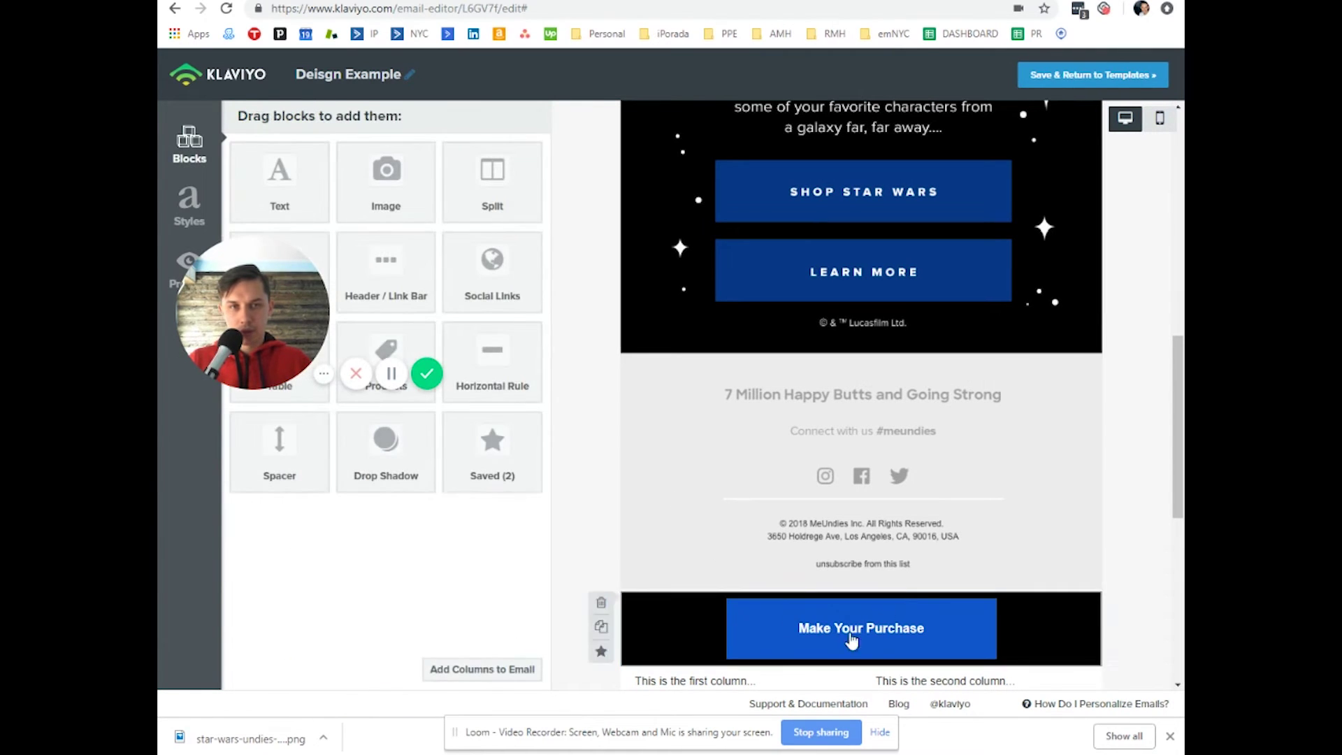
scroll(950, 604, up, 2)
scroll(950, 604, down, 2)
scroll(902, 419, down, 1)
scroll(904, 424, up, 1)
scroll(899, 585, down, 3)
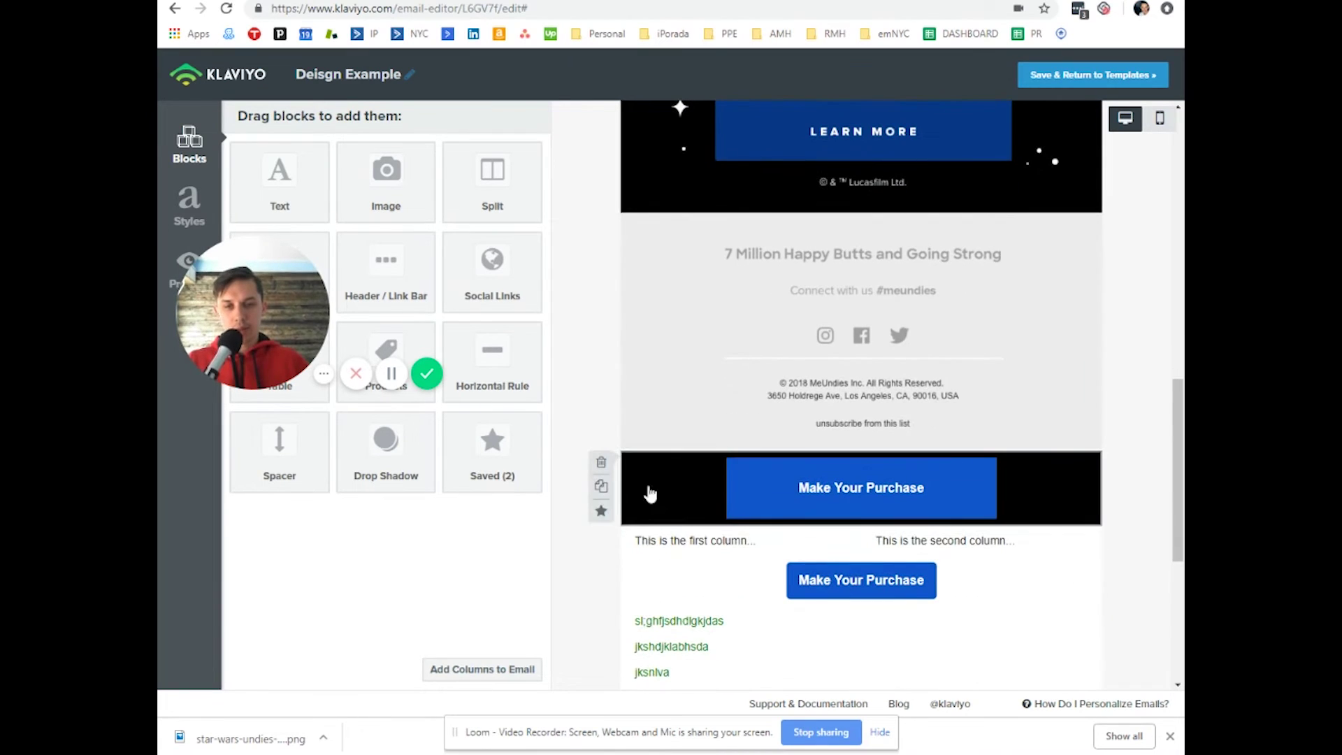
click(601, 487)
scroll(1137, 529, up, 2)
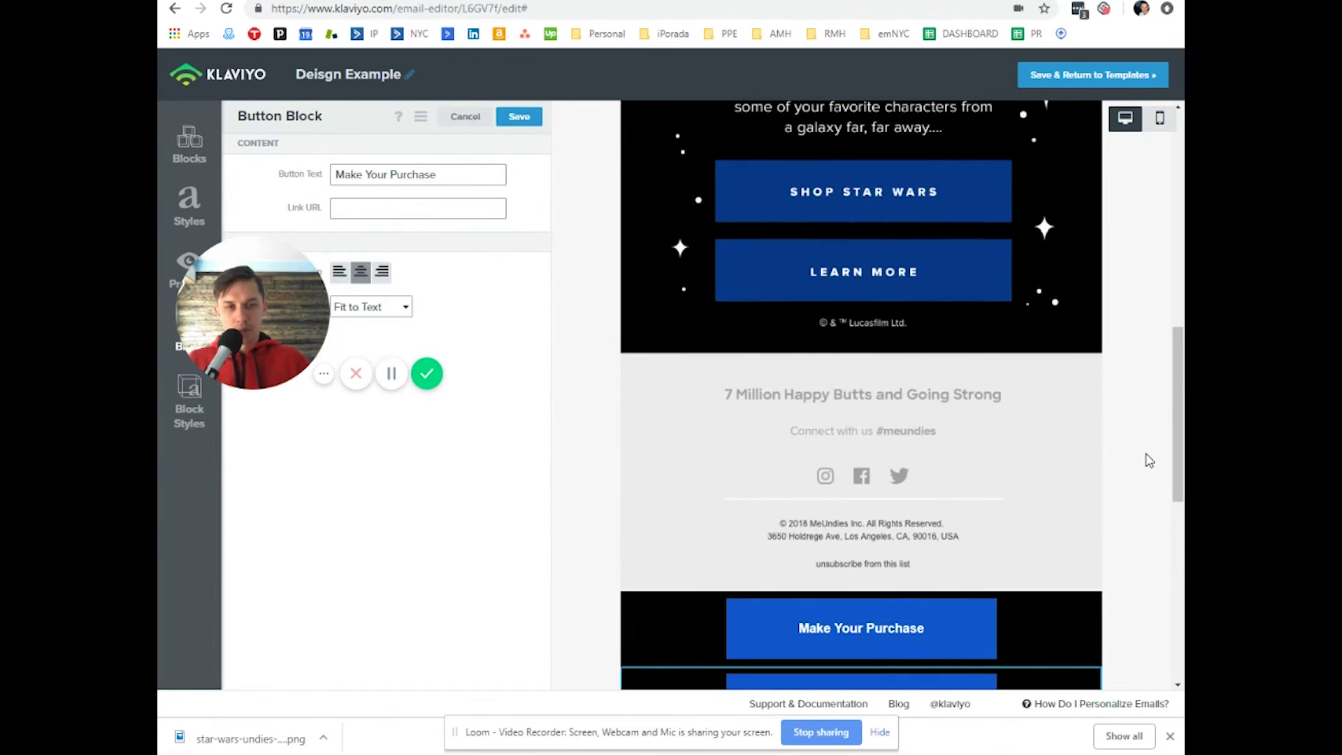
scroll(1126, 360, down, 1)
- Check the email in mobile preview, close the block settings, and return to desktop view
click(1160, 117)
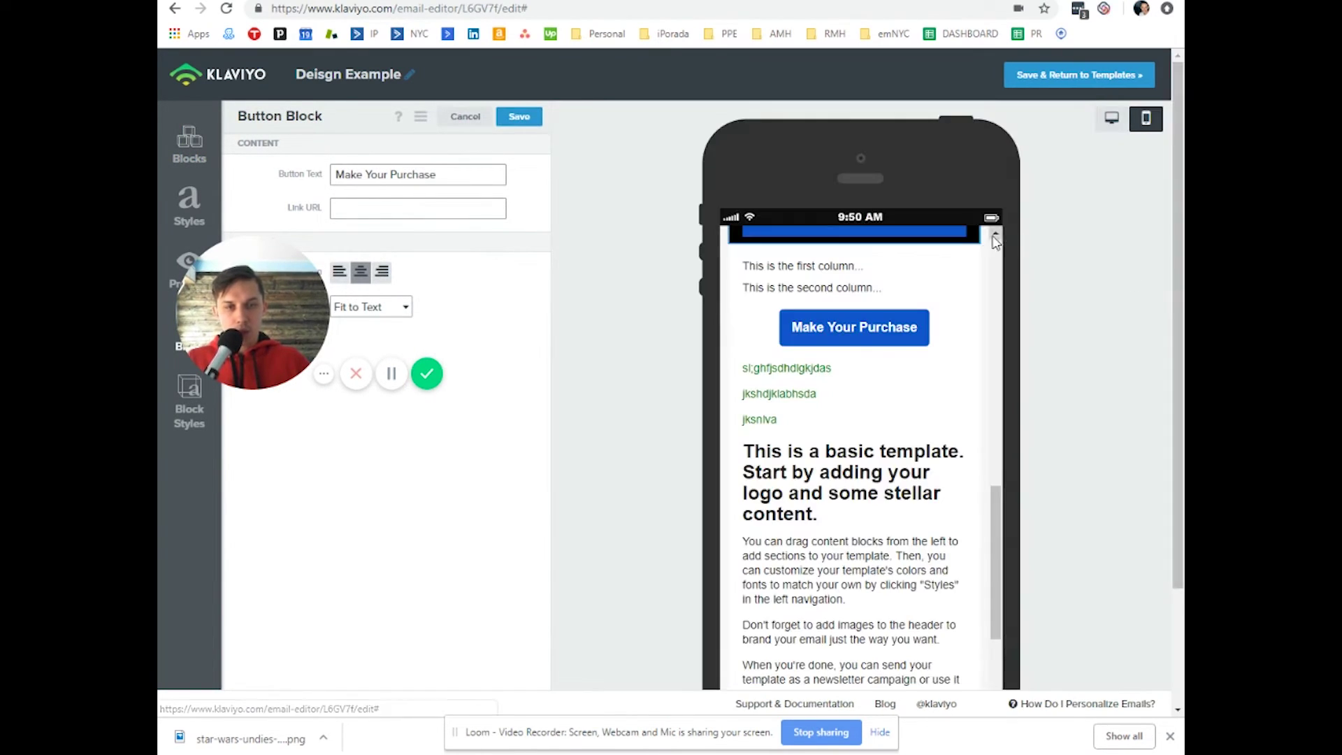
scroll(975, 328, down, 3)
scroll(909, 420, up, 6)
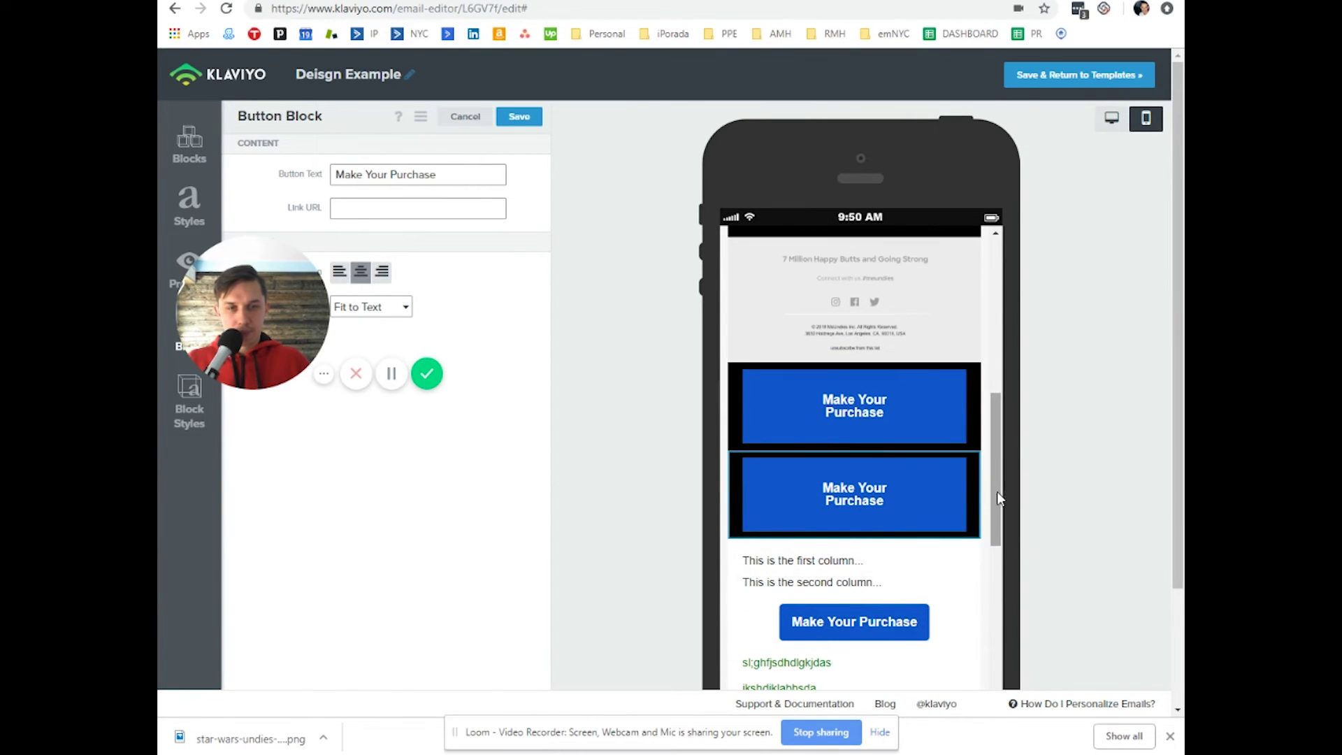
drag(997, 492, 1008, 468)
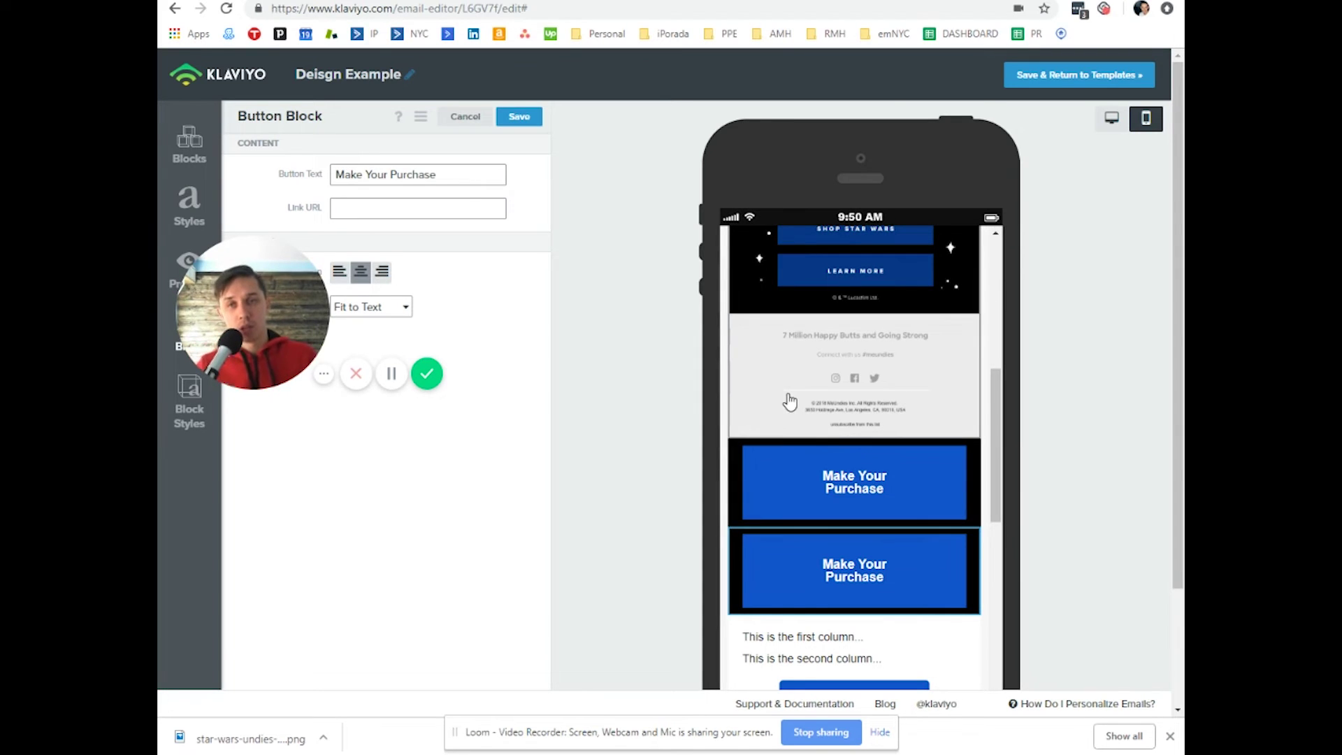
click(464, 116)
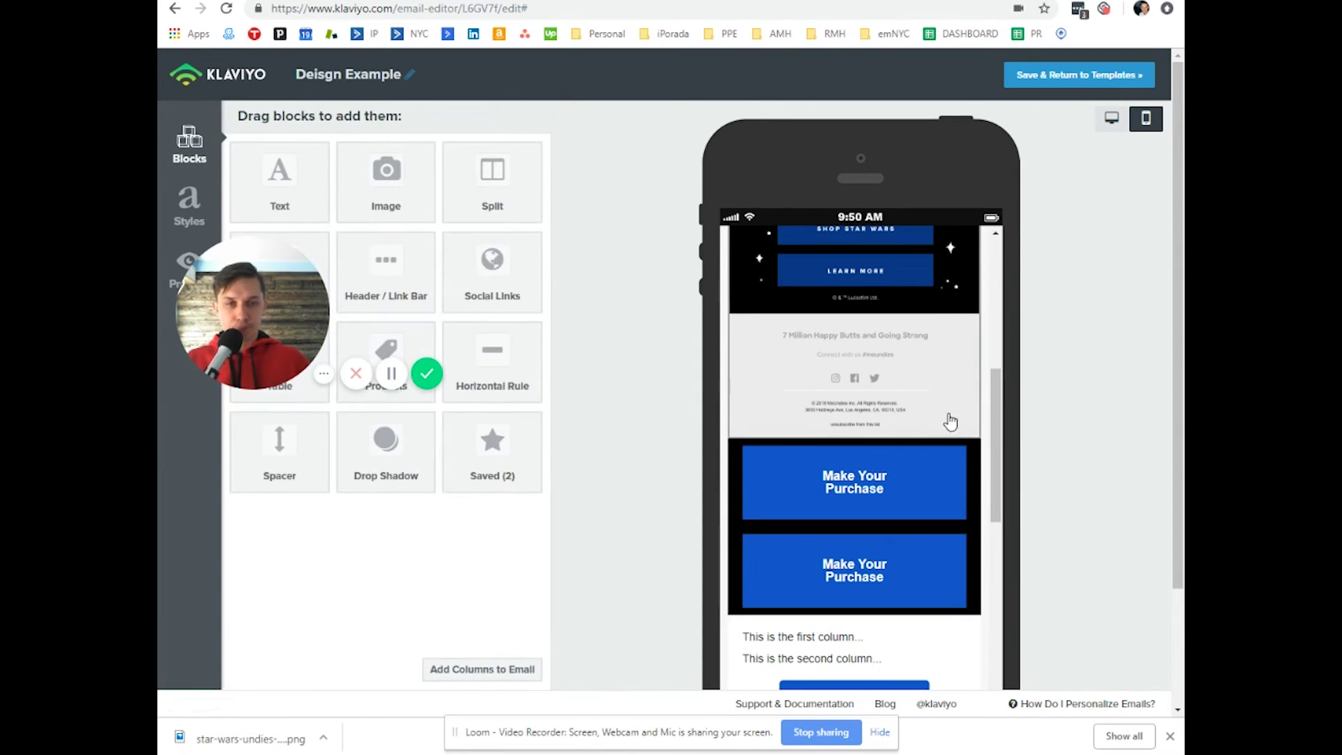
click(1111, 118)
scroll(865, 403, down, 4)
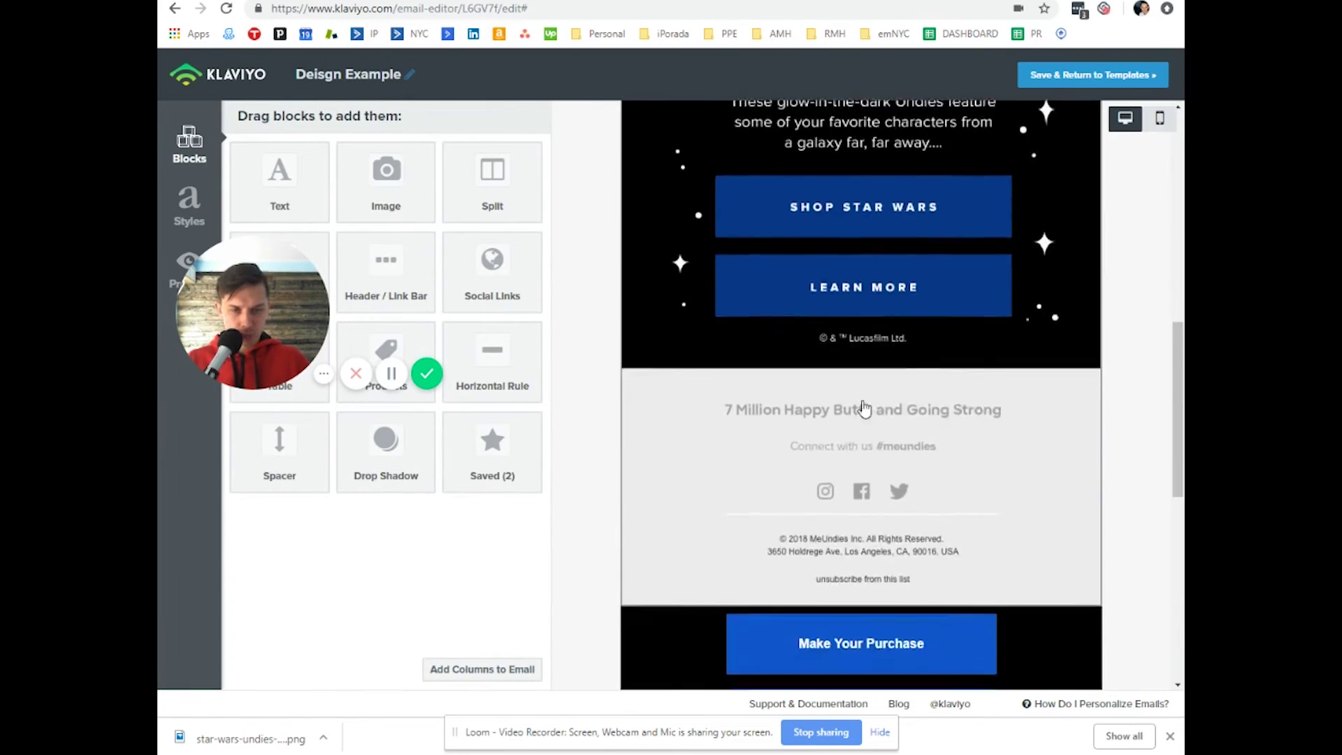
scroll(865, 404, up, 2)
scroll(856, 482, up, 1)
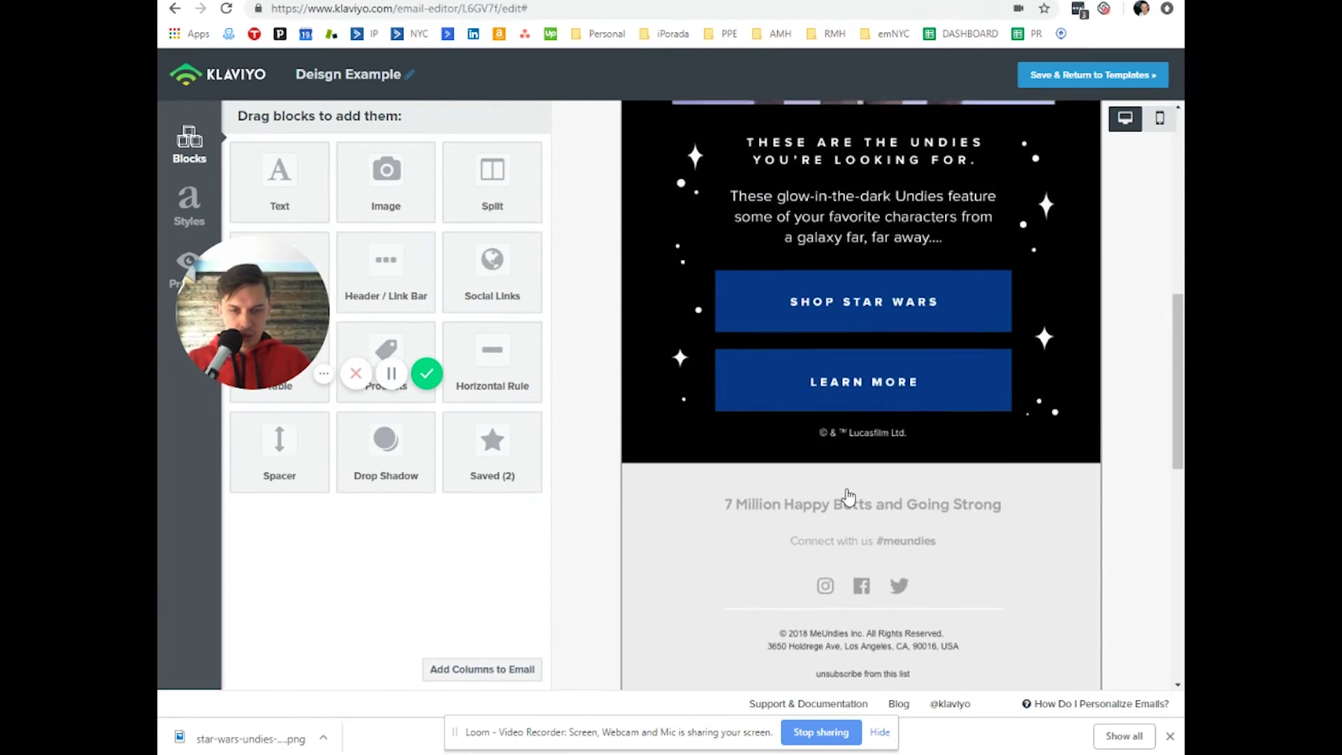
scroll(848, 505, down, 3)
- Snip the footer and circle its heading, Connect with us line, social icons and address in red
key(alt+Tab)
click(539, 75)
drag(603, 258, 1140, 567)
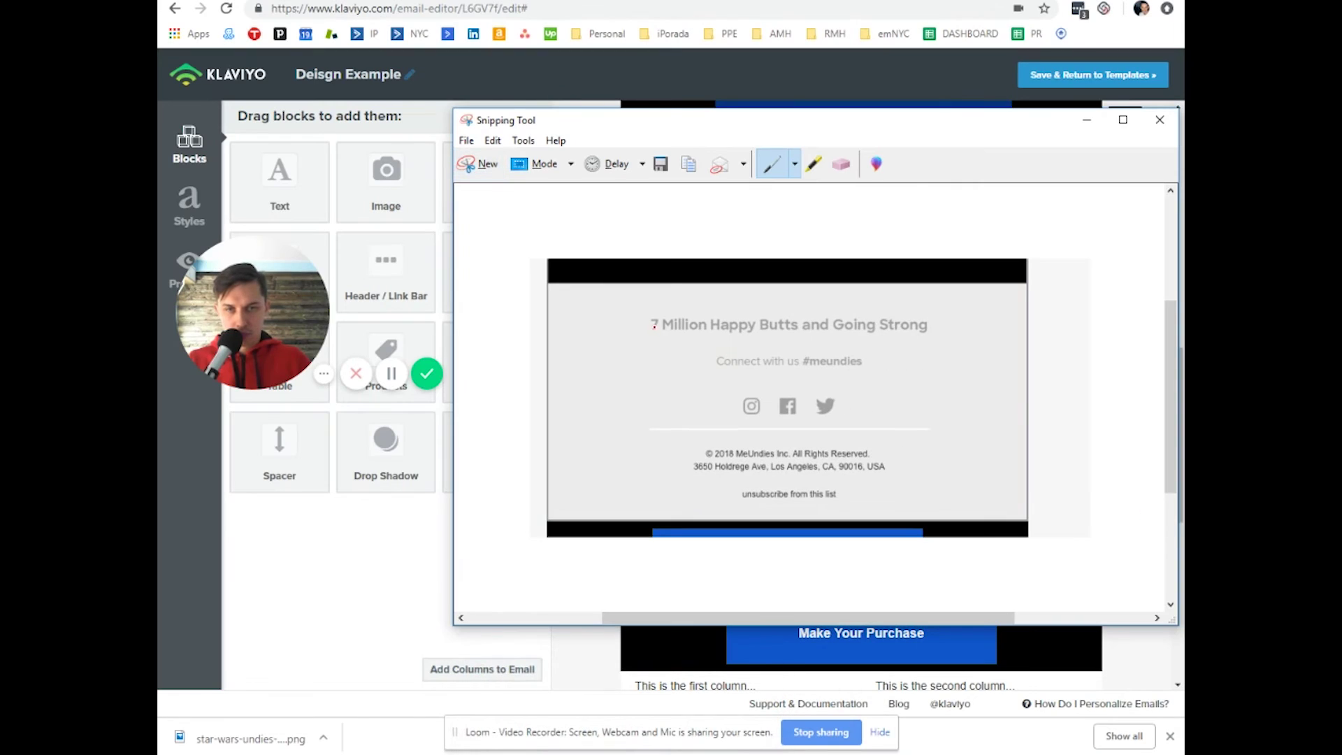
mouse_move(644, 337)
mouse_down()
mouse_move(947, 342)
mouse_move(621, 301)
mouse_up()
mouse_move(751, 383)
mouse_down()
mouse_move(877, 348)
mouse_move(697, 357)
mouse_up()
mouse_move(718, 411)
mouse_down()
mouse_move(877, 415)
mouse_move(731, 384)
mouse_move(718, 419)
mouse_move(927, 475)
mouse_move(825, 437)
mouse_move(668, 453)
mouse_up()
mouse_move(707, 499)
mouse_down()
mouse_move(832, 512)
mouse_move(683, 499)
mouse_up()
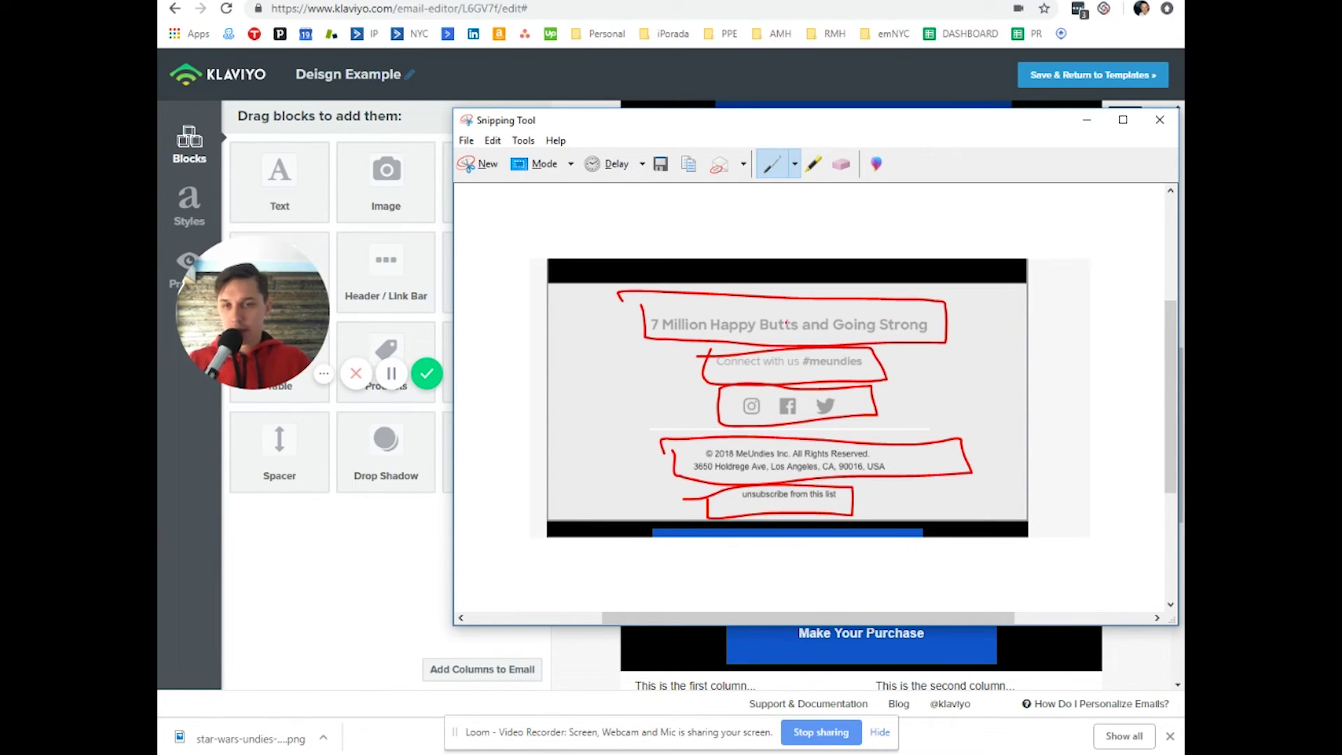
click(1087, 119)
scroll(1037, 493, up, 8)
- Scroll through the Star Wars email preview to review its sections
scroll(1037, 493, up, 3)
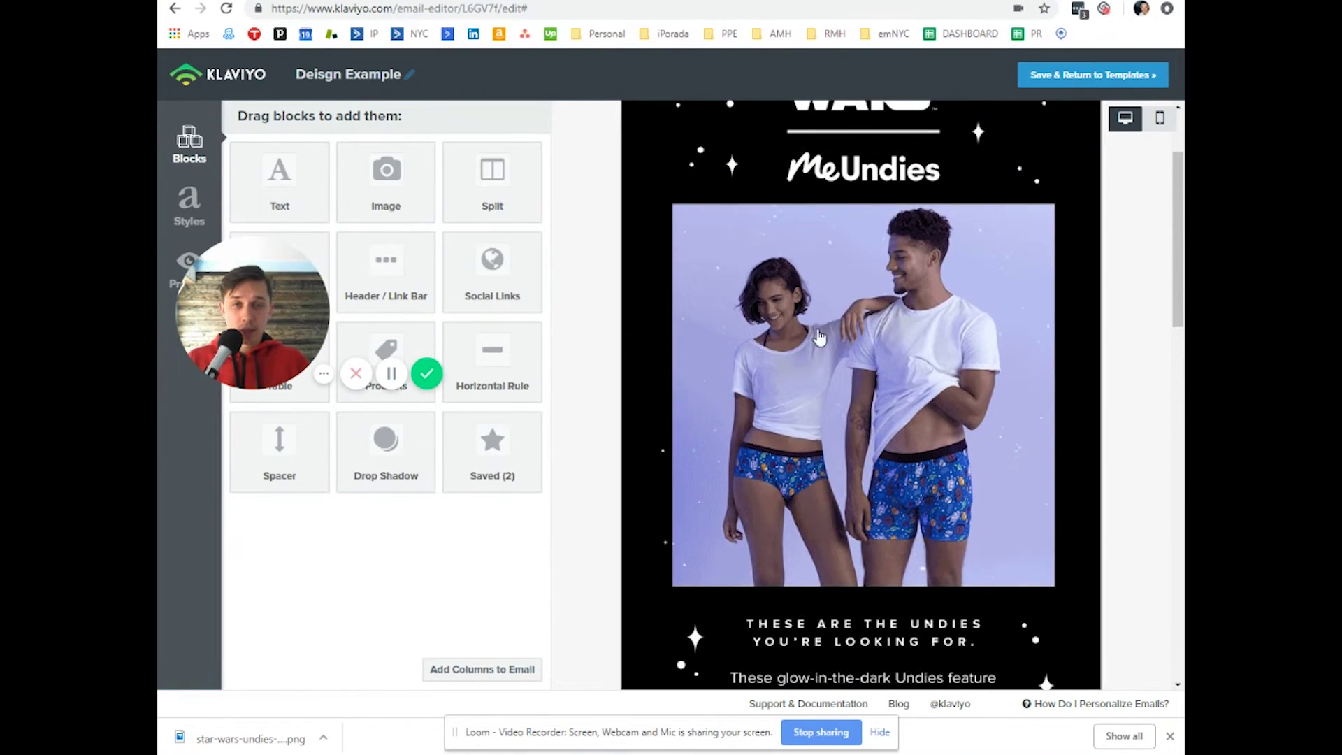
scroll(660, 560, up, 2)
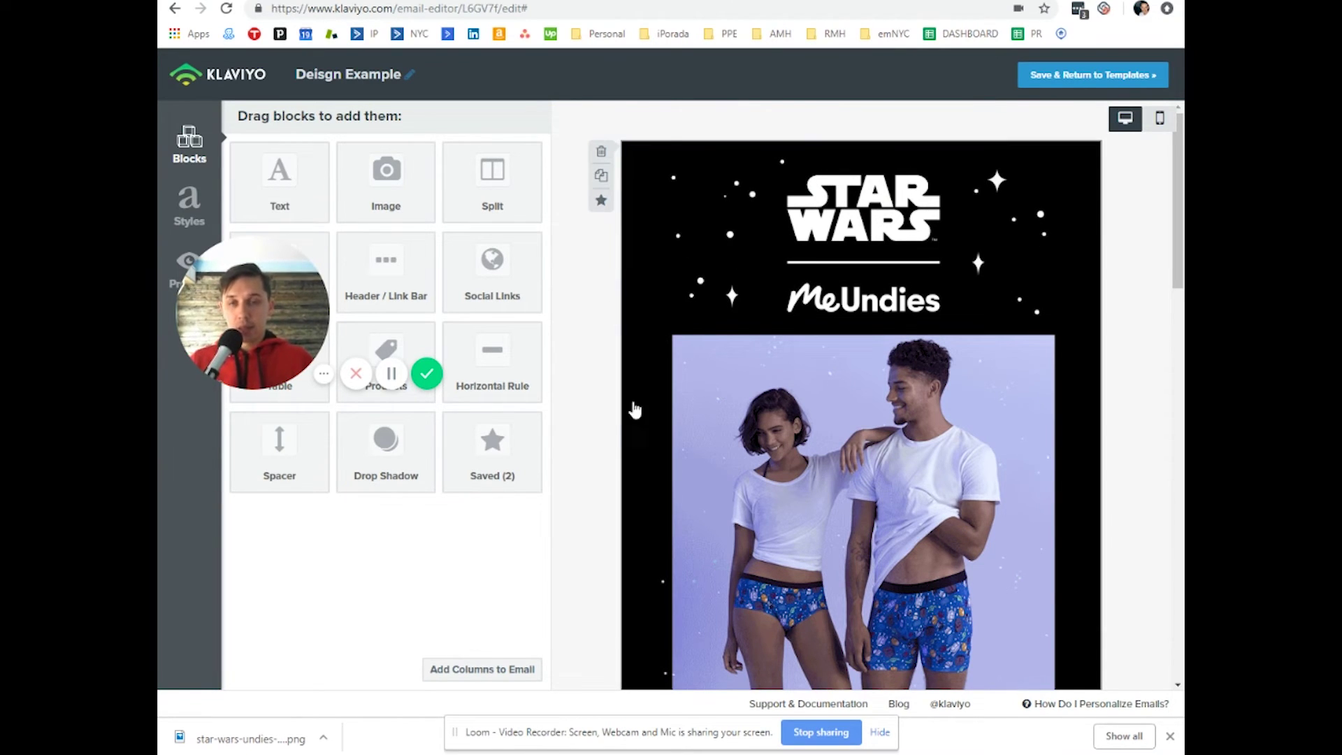
scroll(908, 455, down, 3)
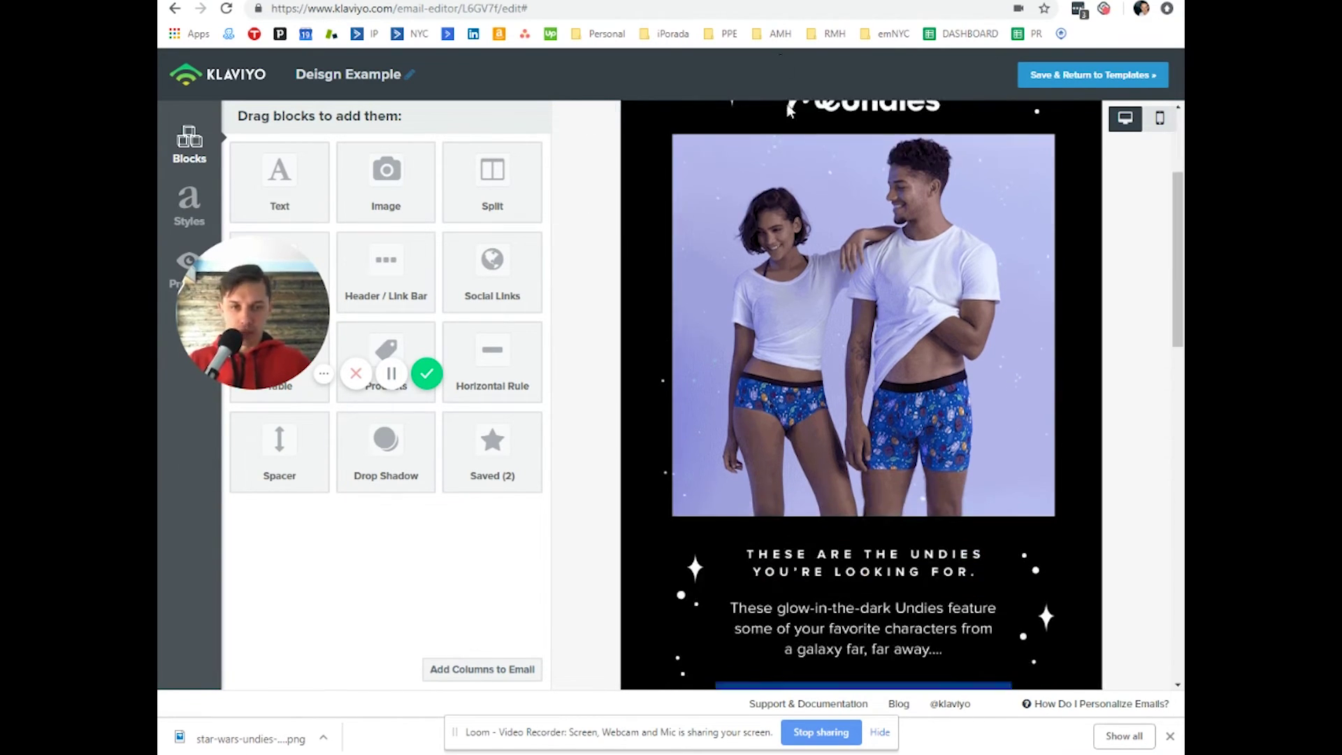
scroll(812, 348, down, 6)
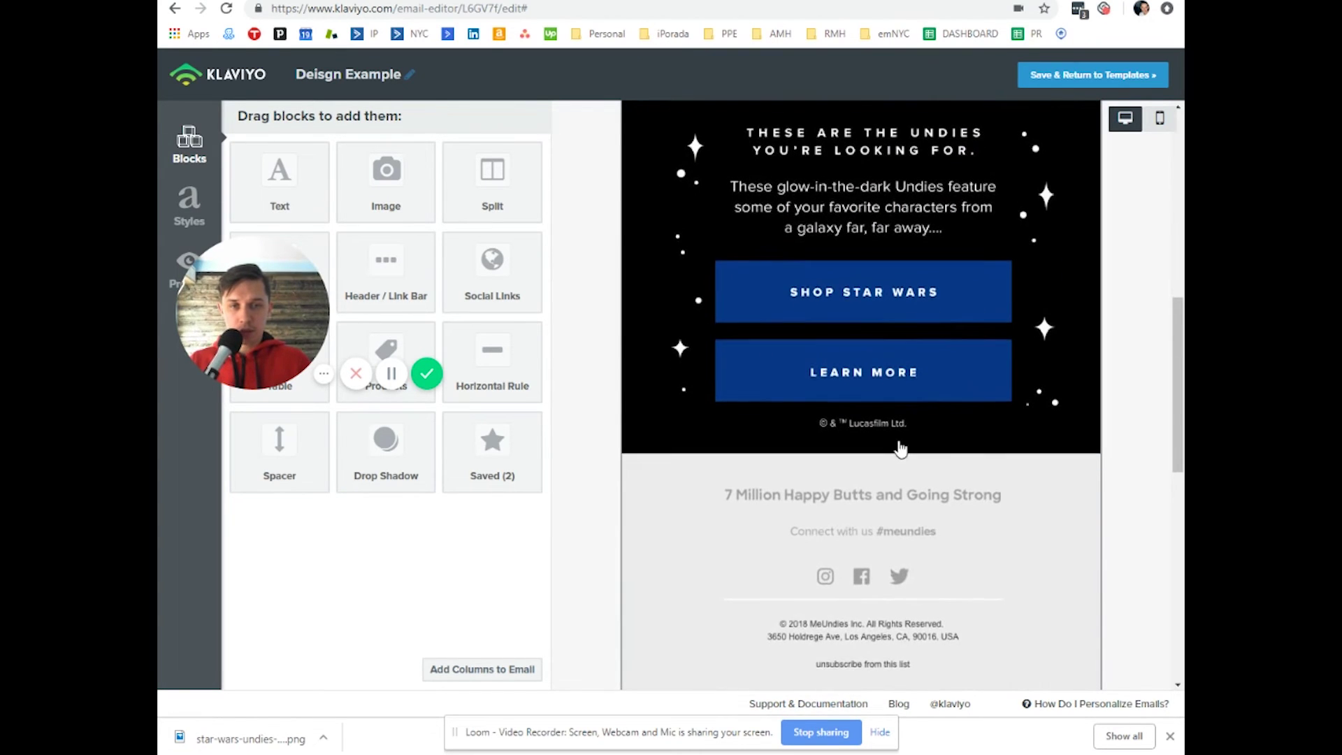
scroll(1004, 415, up, 5)
scroll(1004, 414, up, 5)
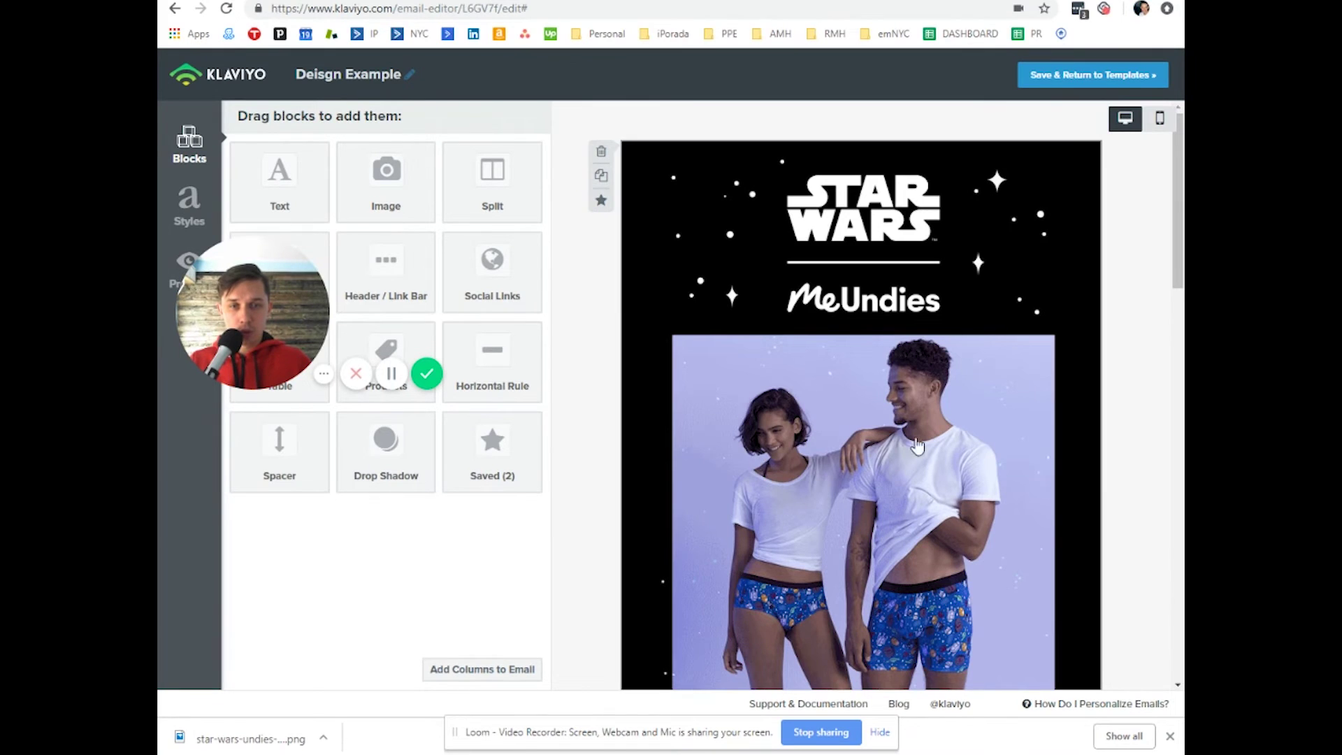
scroll(886, 491, down, 5)
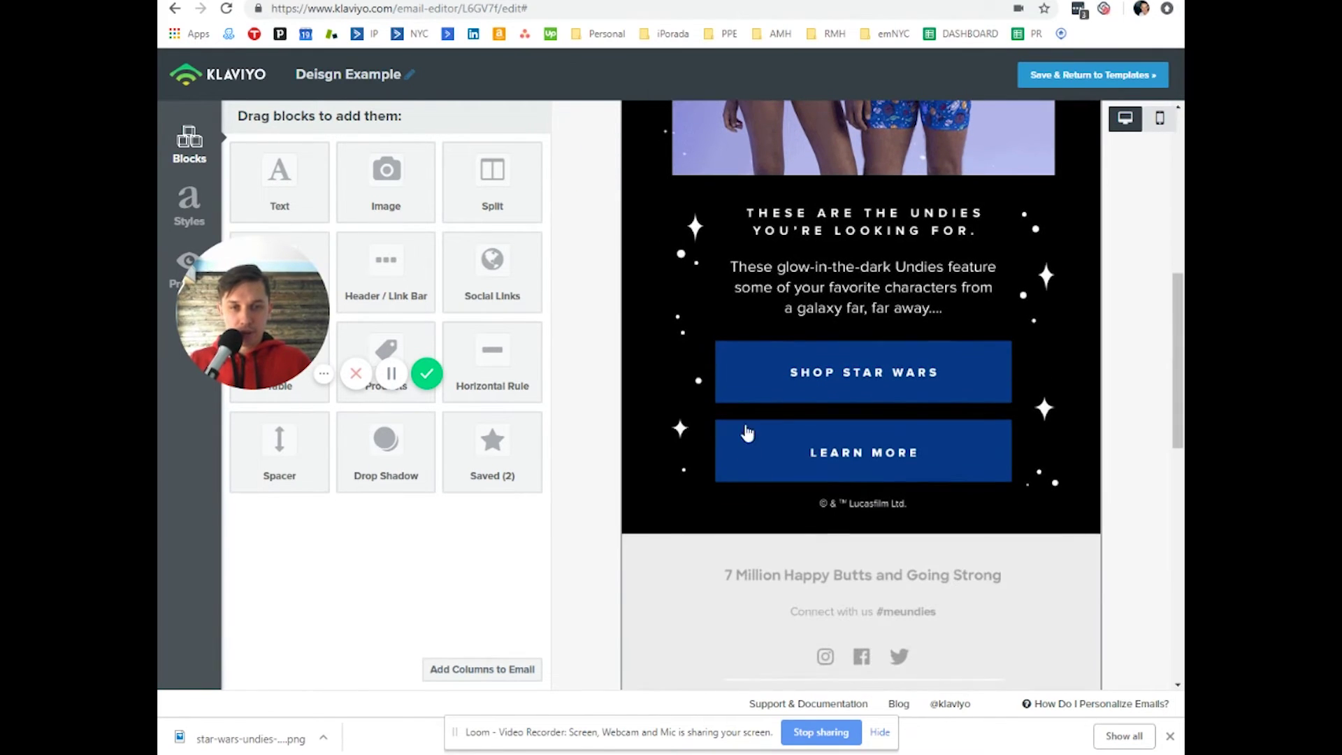
scroll(695, 428, down, 1)
scroll(1019, 437, up, 2)
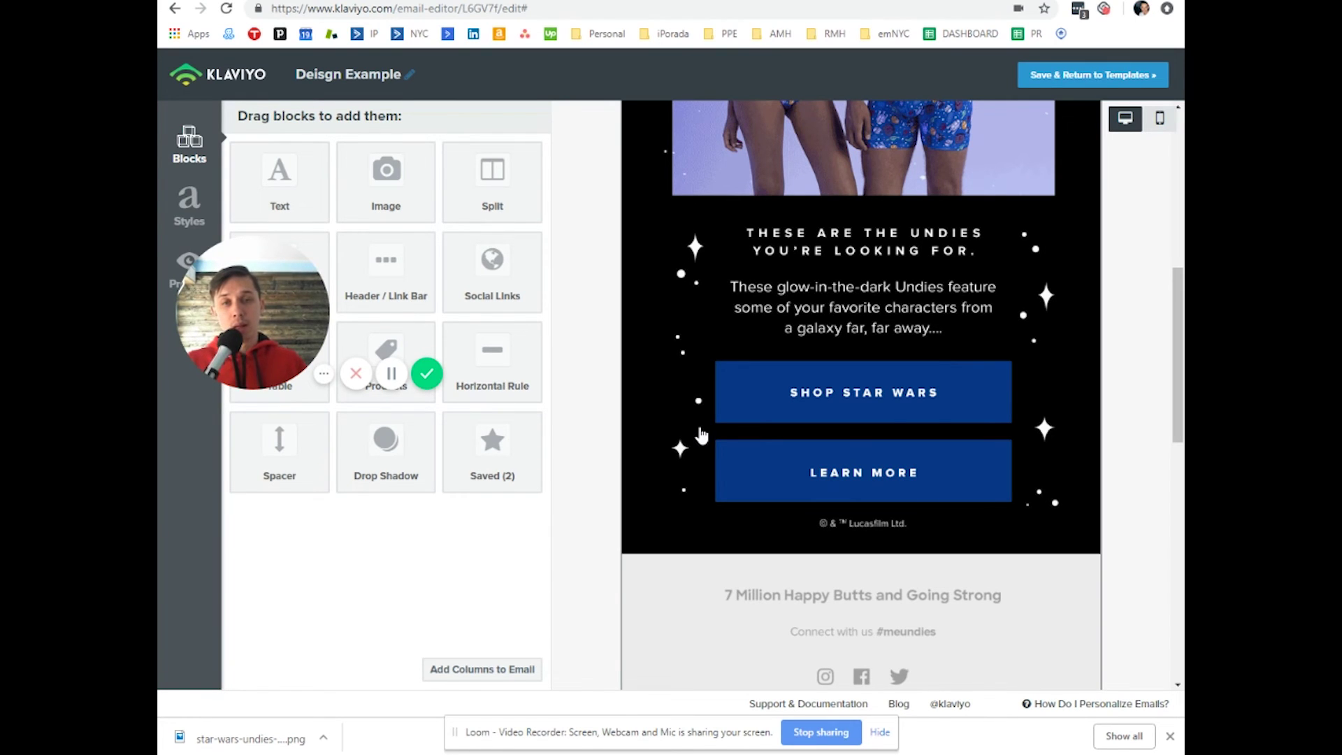
scroll(1156, 480, up, 5)
scroll(1161, 232, up, 3)
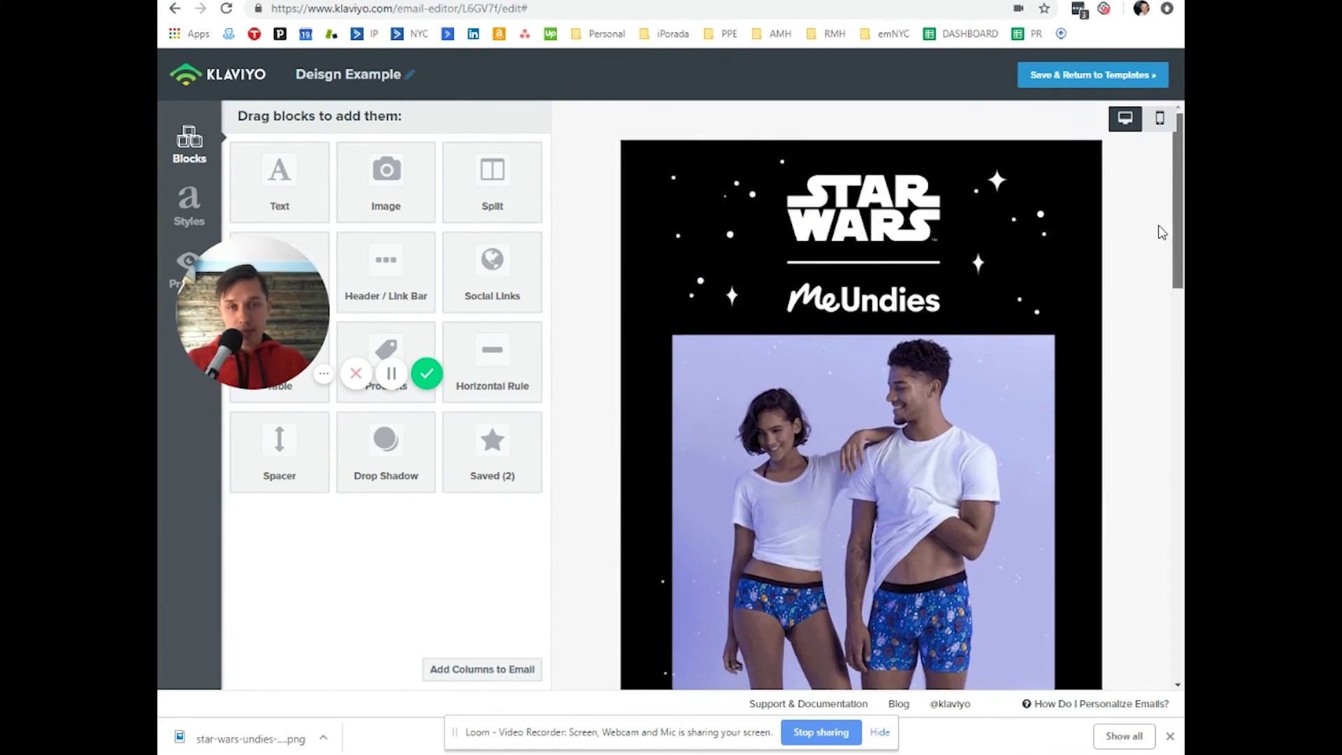
scroll(1162, 232, down, 3)
scroll(1161, 279, up, 2)
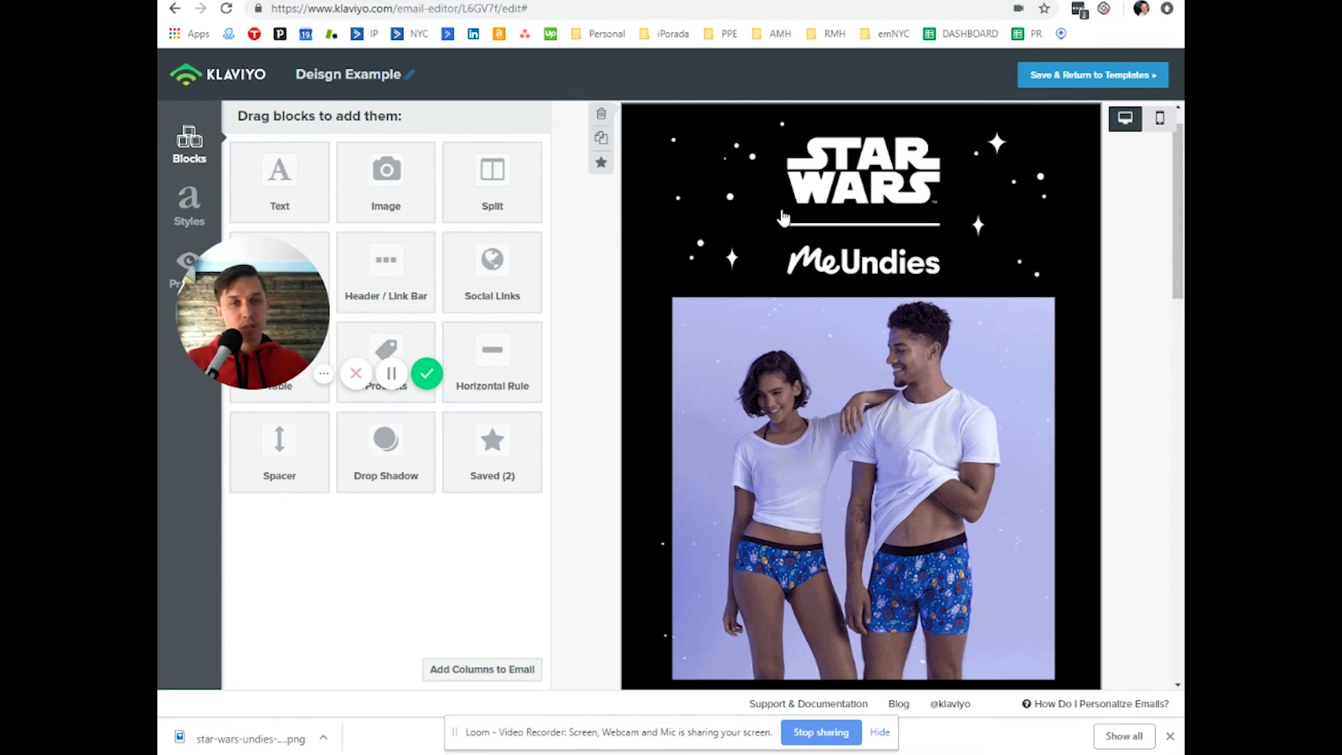
scroll(898, 404, down, 5)
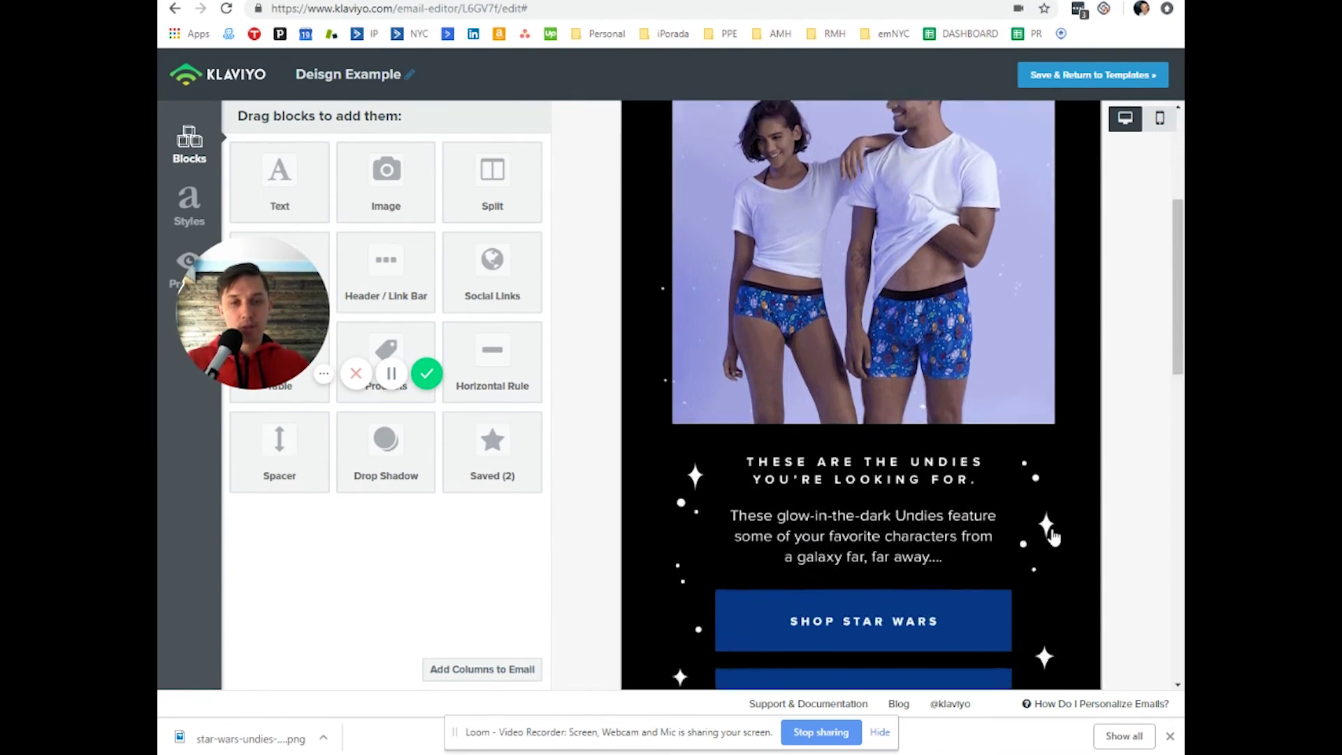
scroll(1053, 537, down, 3)
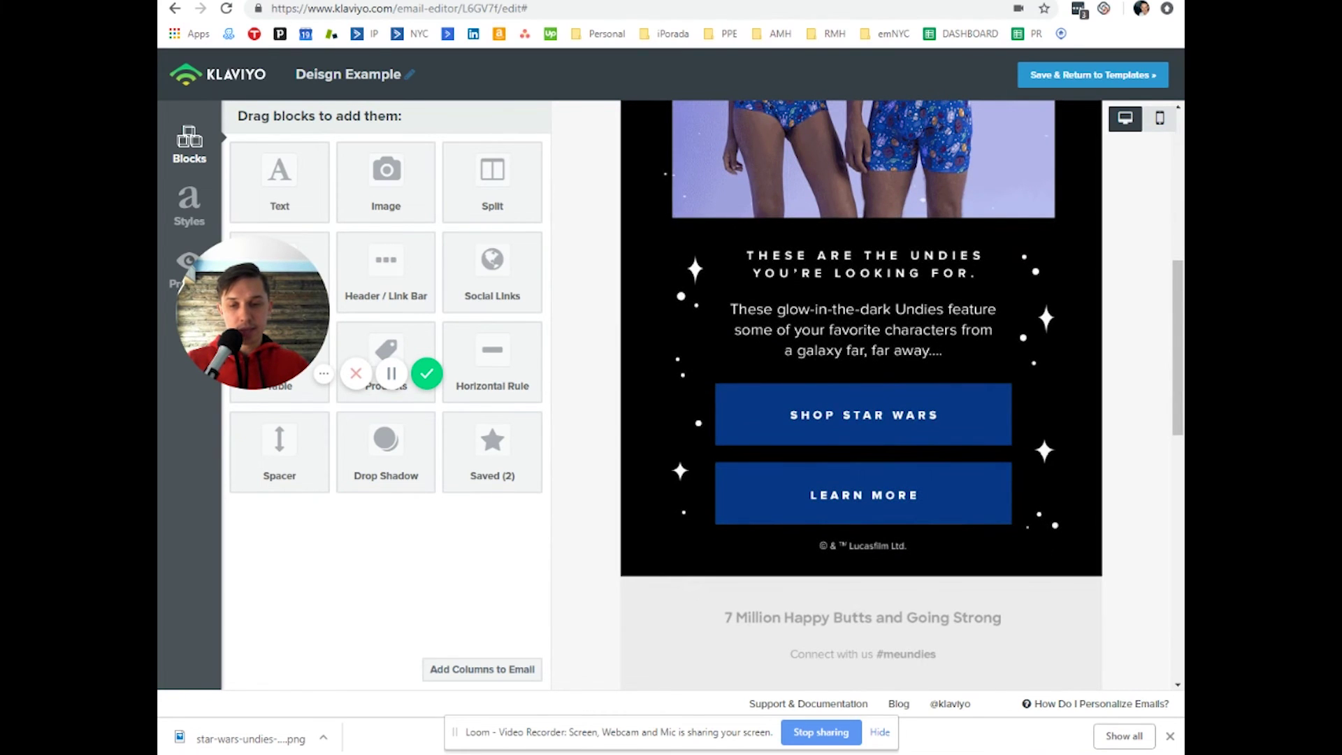
- Snip the glow-in-the-dark Undies text section and circle that text in red
key(alt+Tab)
click(466, 140)
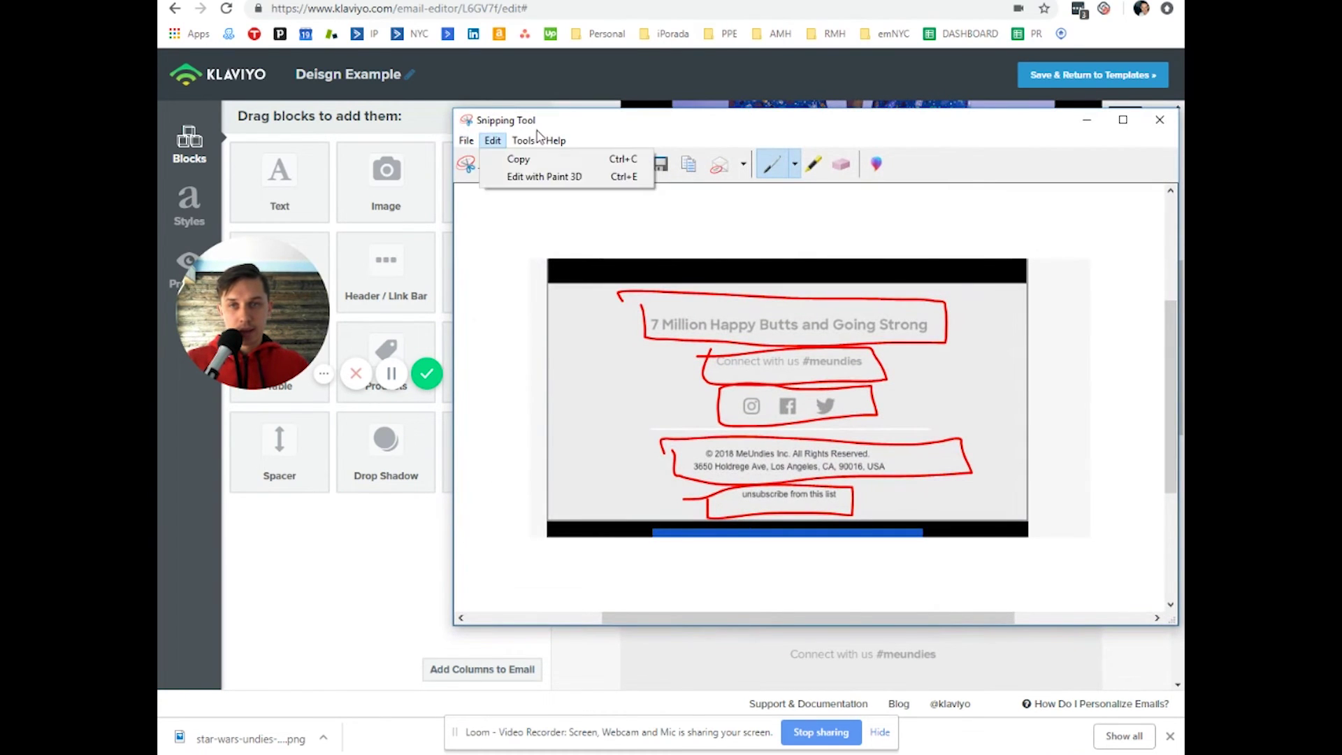
click(473, 164)
drag(650, 244, 1099, 391)
mouse_move(810, 274)
mouse_down()
mouse_move(698, 335)
mouse_move(811, 279)
mouse_up()
click(1086, 102)
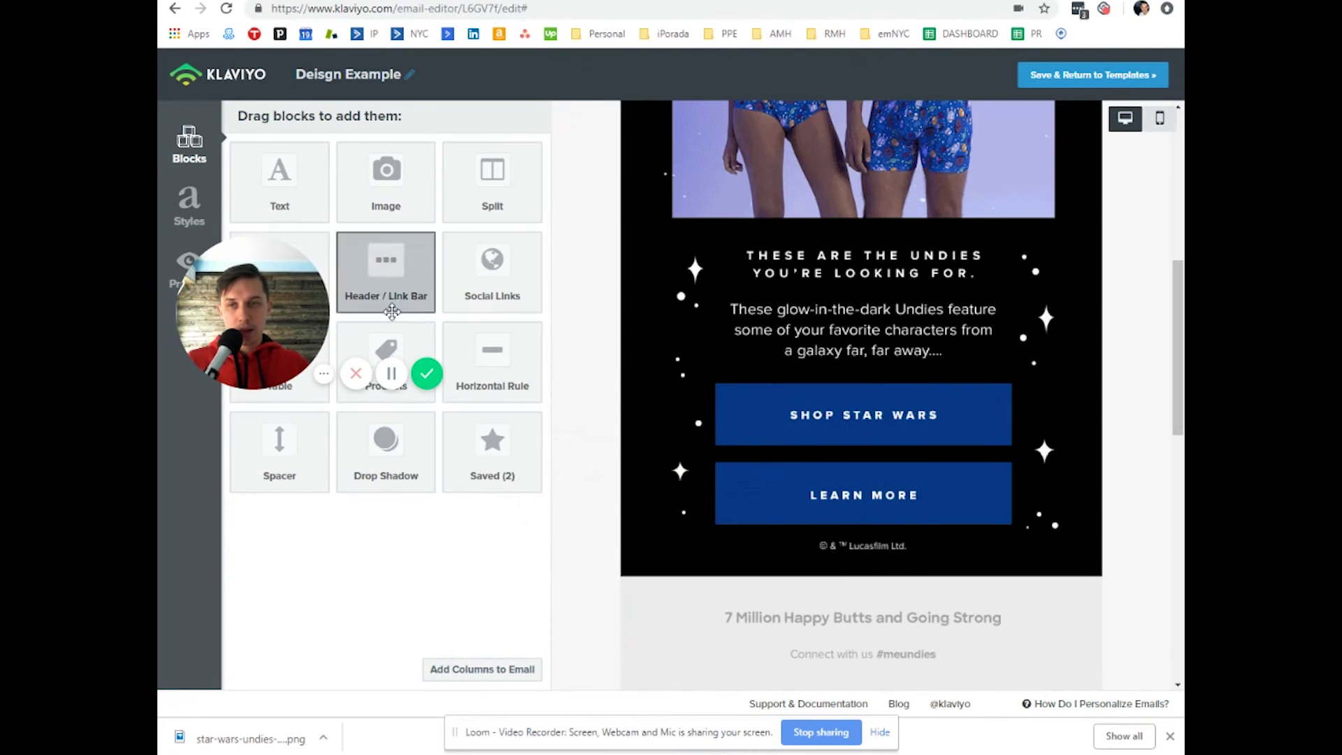
drag(274, 317, 262, 568)
- Scroll the article to the No images versus With images comparison and close the worksheet popup
click(380, 624)
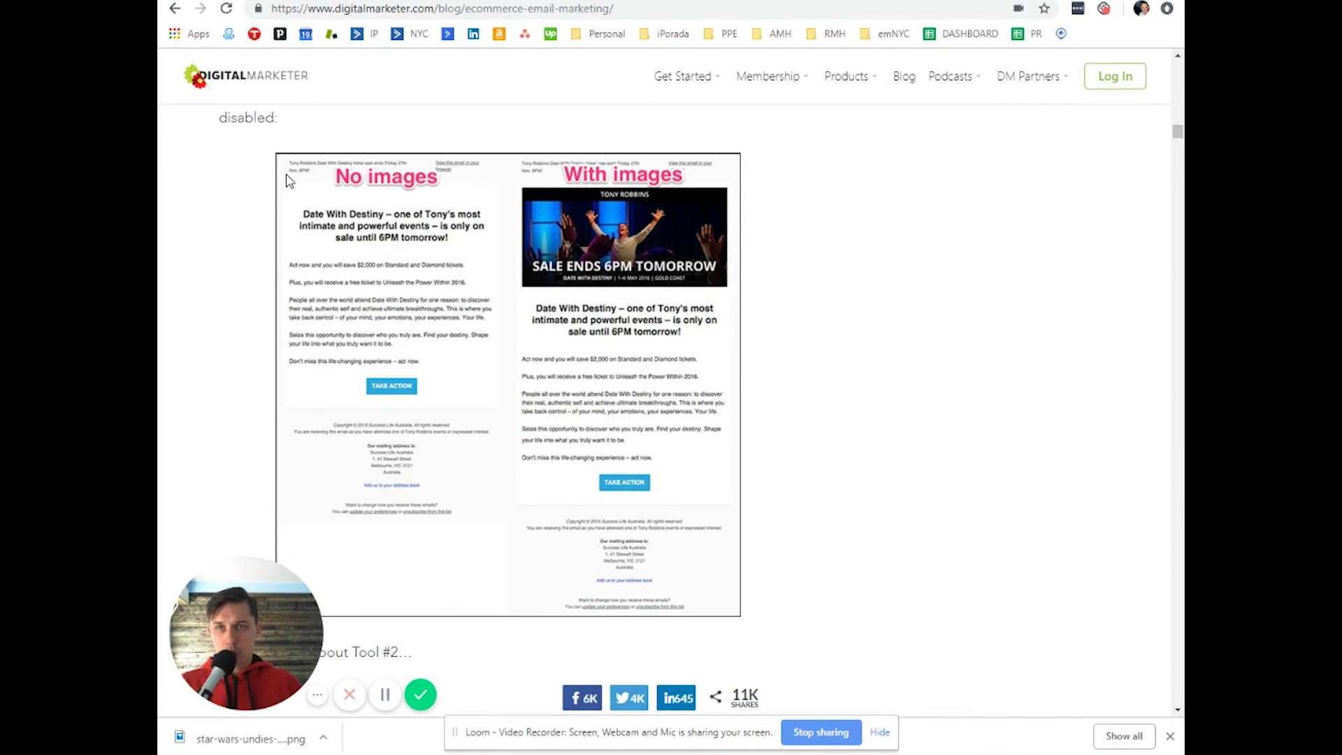
mouse_move(596, 282)
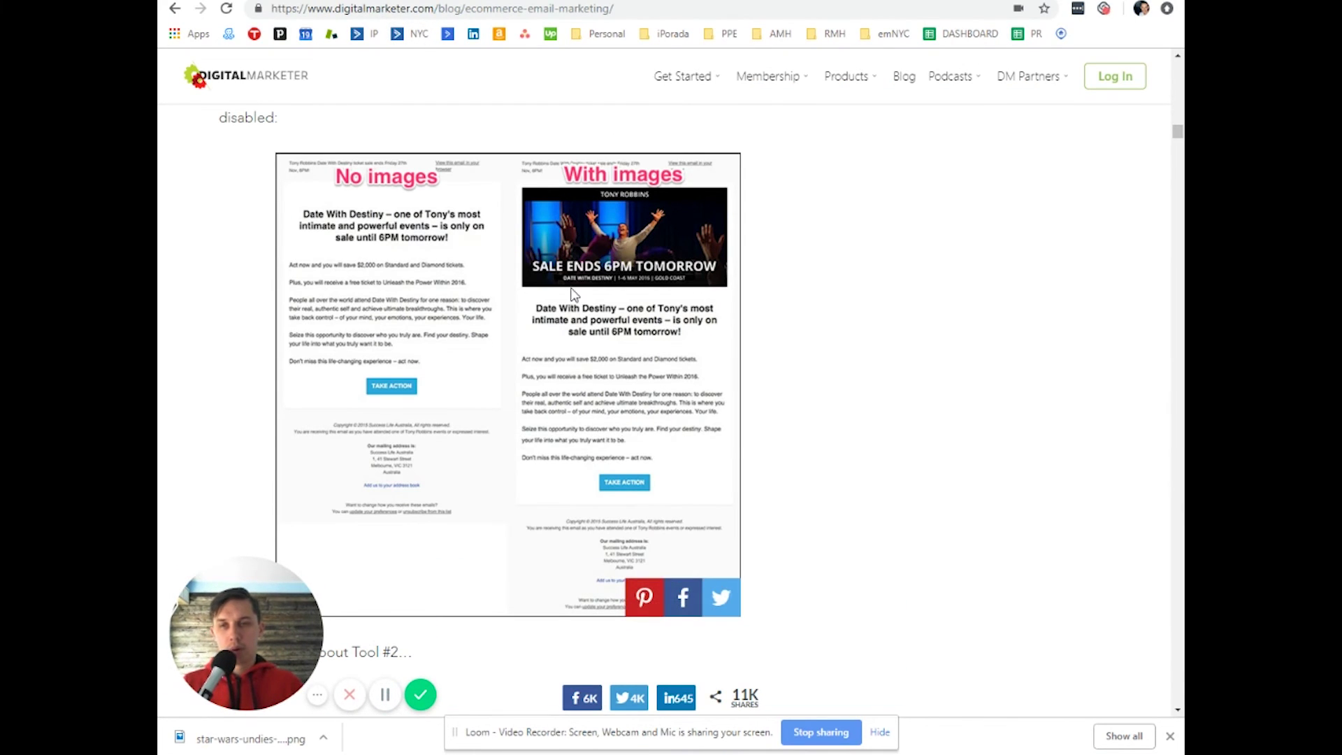
mouse_move(685, 76)
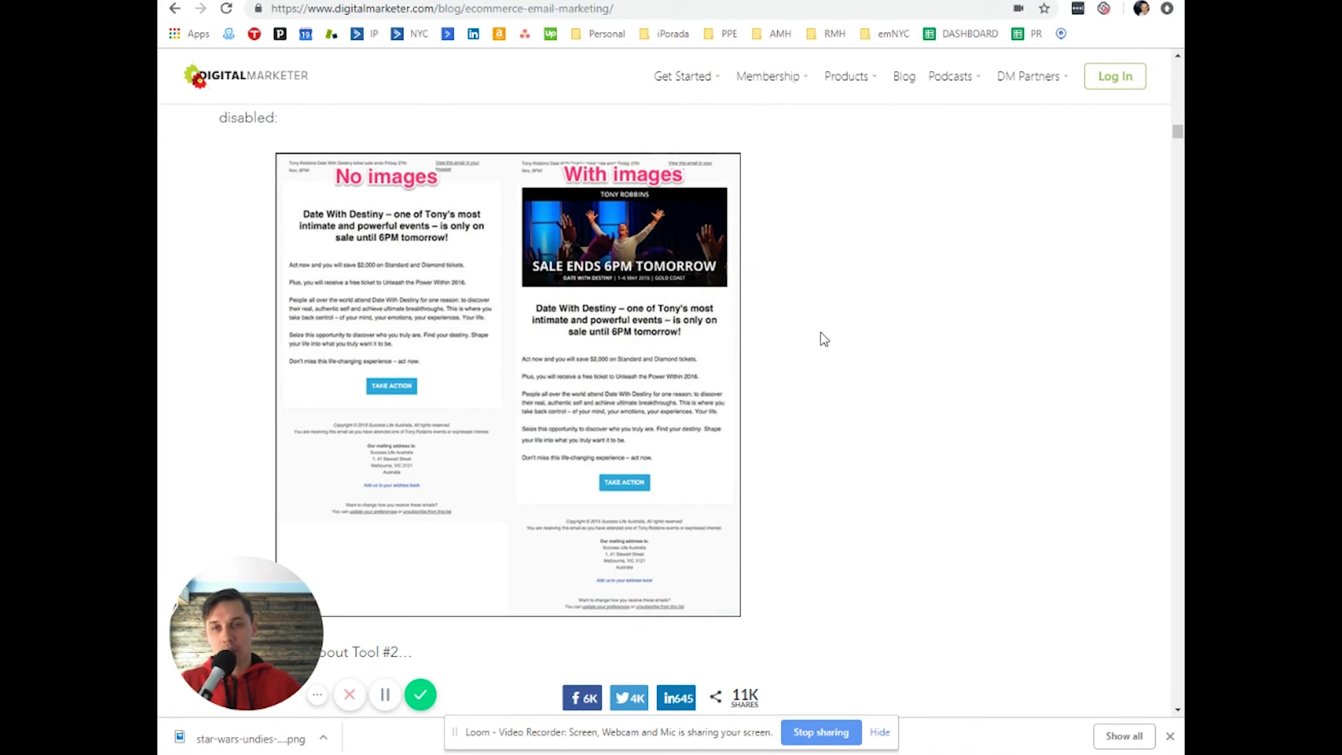
scroll(588, 321, up, 1)
scroll(445, 280, down, 2)
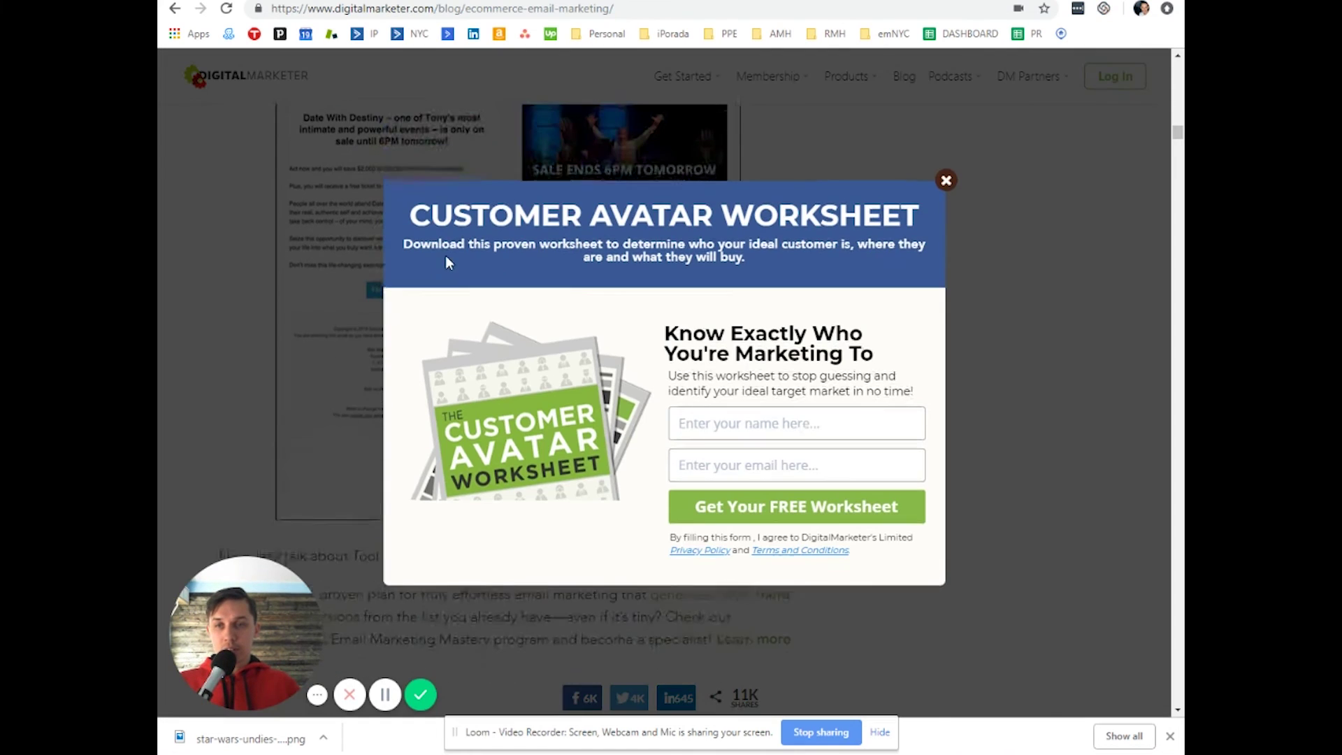
click(946, 181)
scroll(758, 327, up, 2)
scroll(744, 329, down, 1)
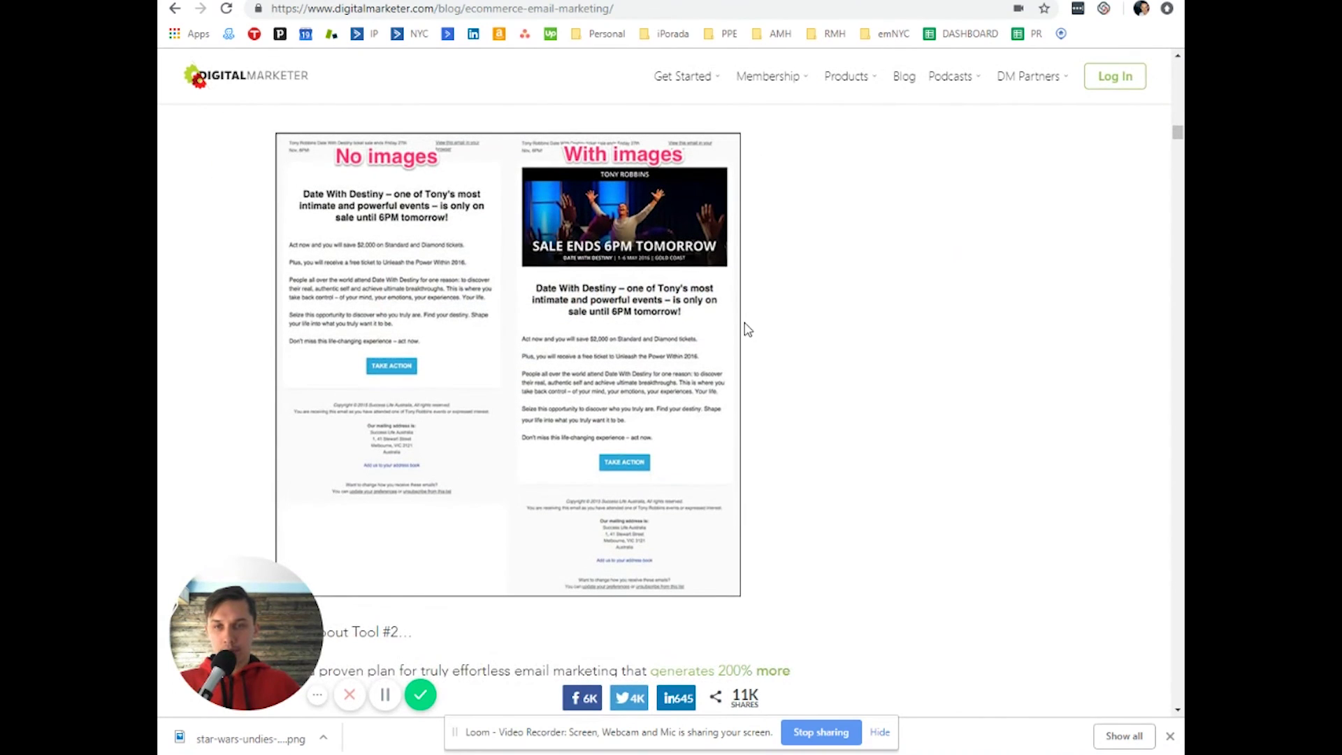
key(alt+Tab)
- Snip the comparison image and circle the Date With Destiny headline and SALE ENDS 6PM TOMORROW banner
click(576, 148)
drag(258, 118, 767, 603)
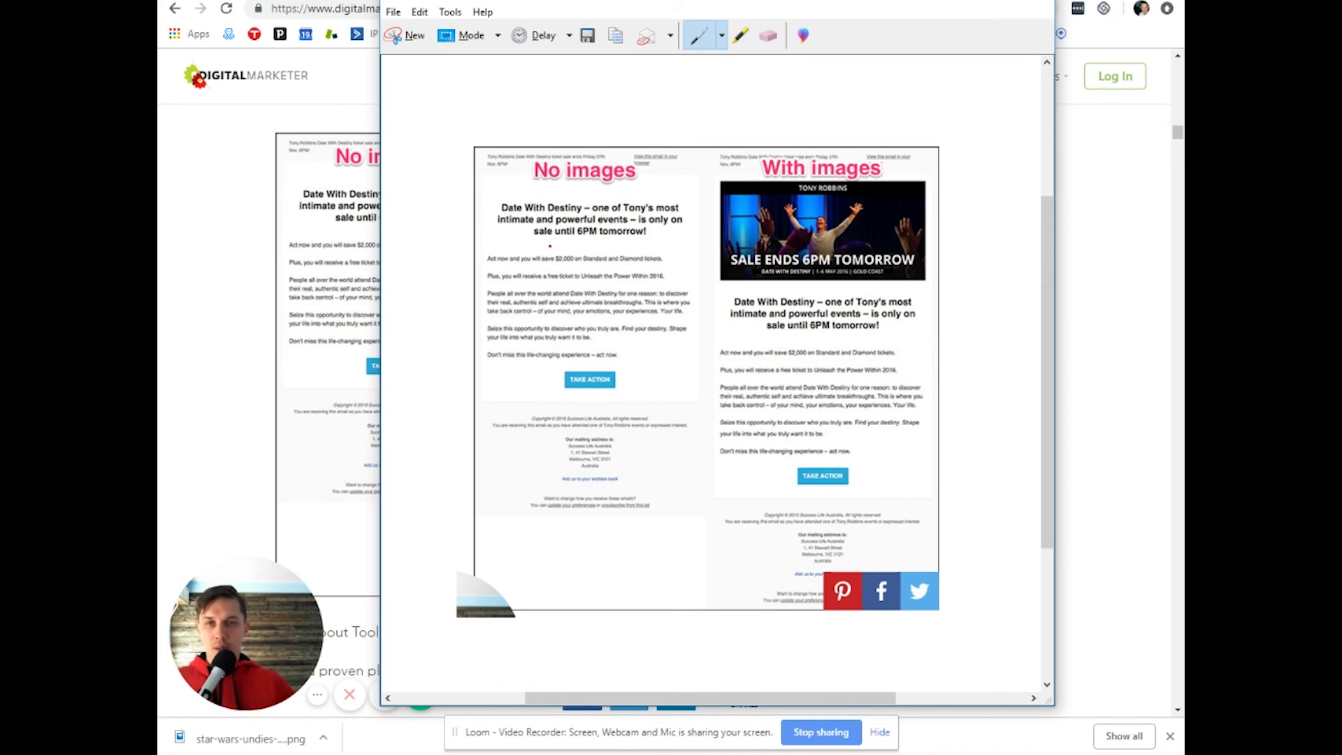
mouse_move(557, 190)
mouse_down()
mouse_move(485, 231)
mouse_move(671, 199)
mouse_move(550, 207)
mouse_up()
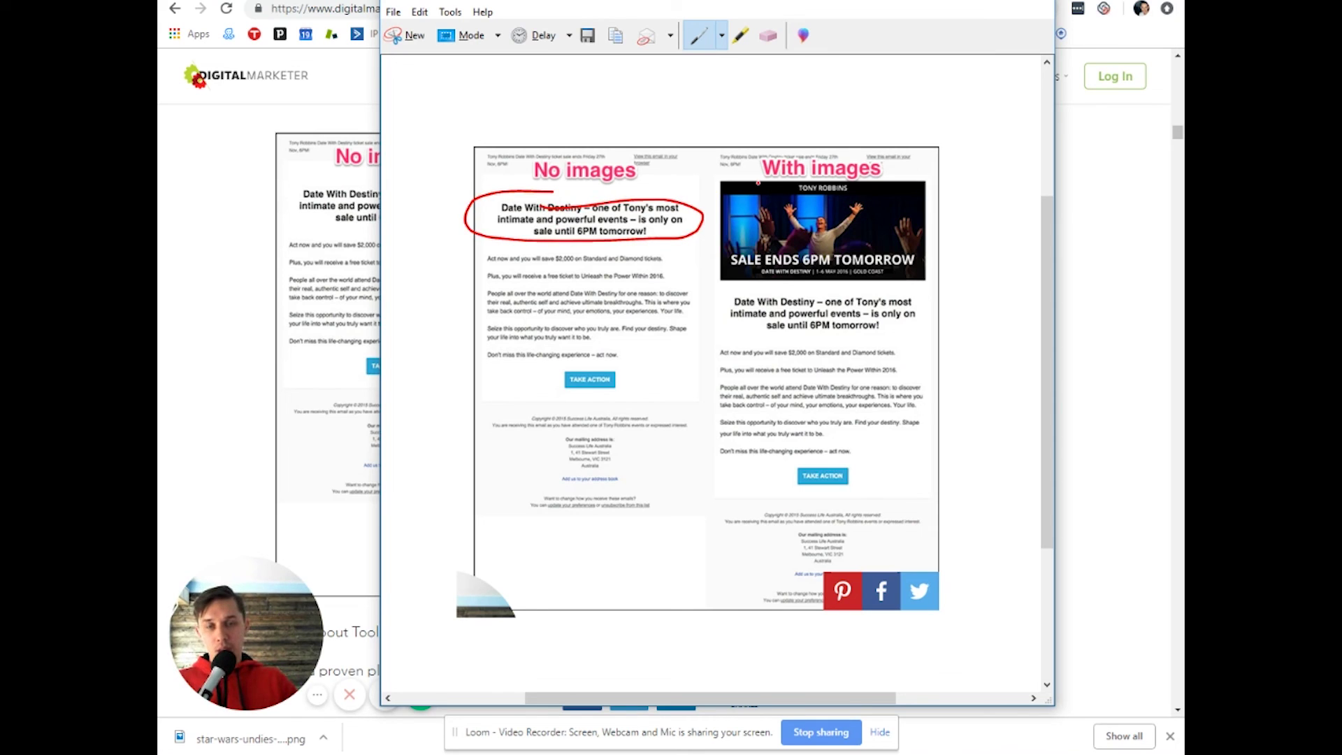
mouse_move(757, 179)
mouse_down()
mouse_move(922, 281)
mouse_move(726, 205)
mouse_up()
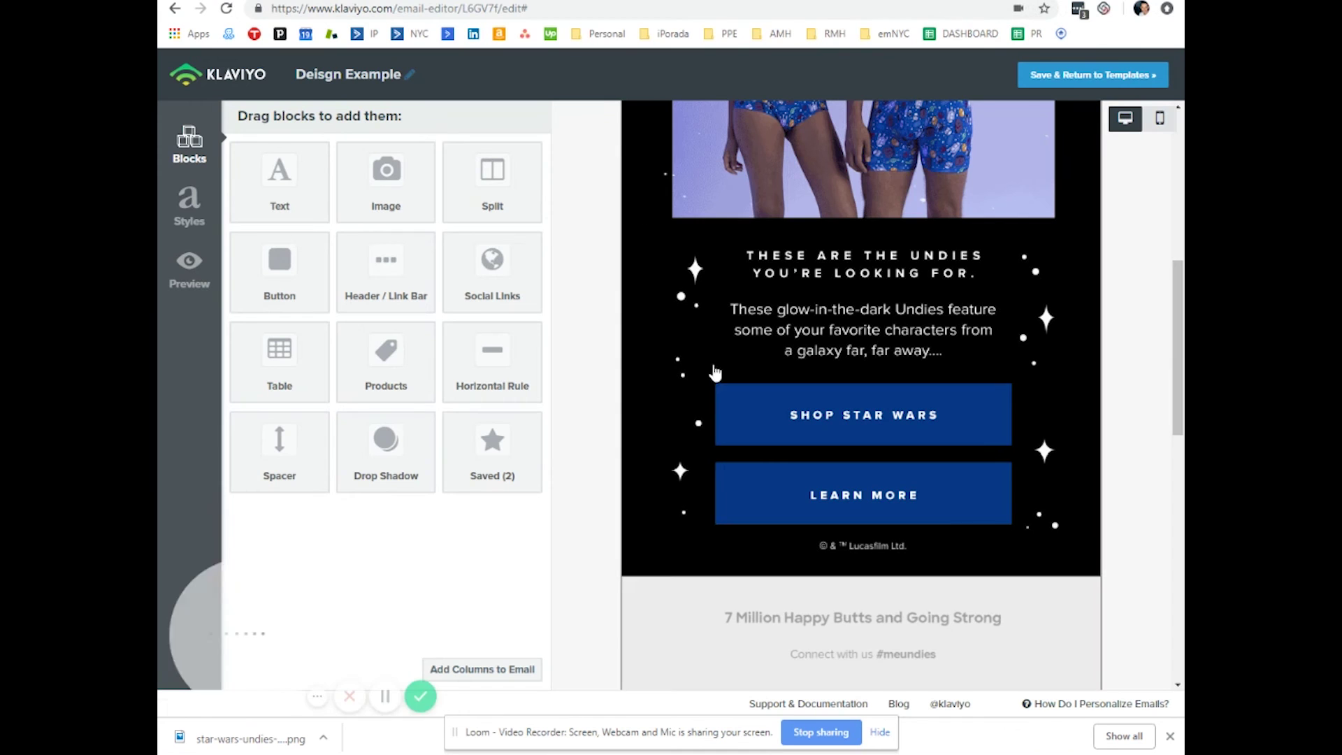
- Scroll the Deisgn Example email preview back up to the Star Wars and MeUndies logos
scroll(829, 261, up, 4)
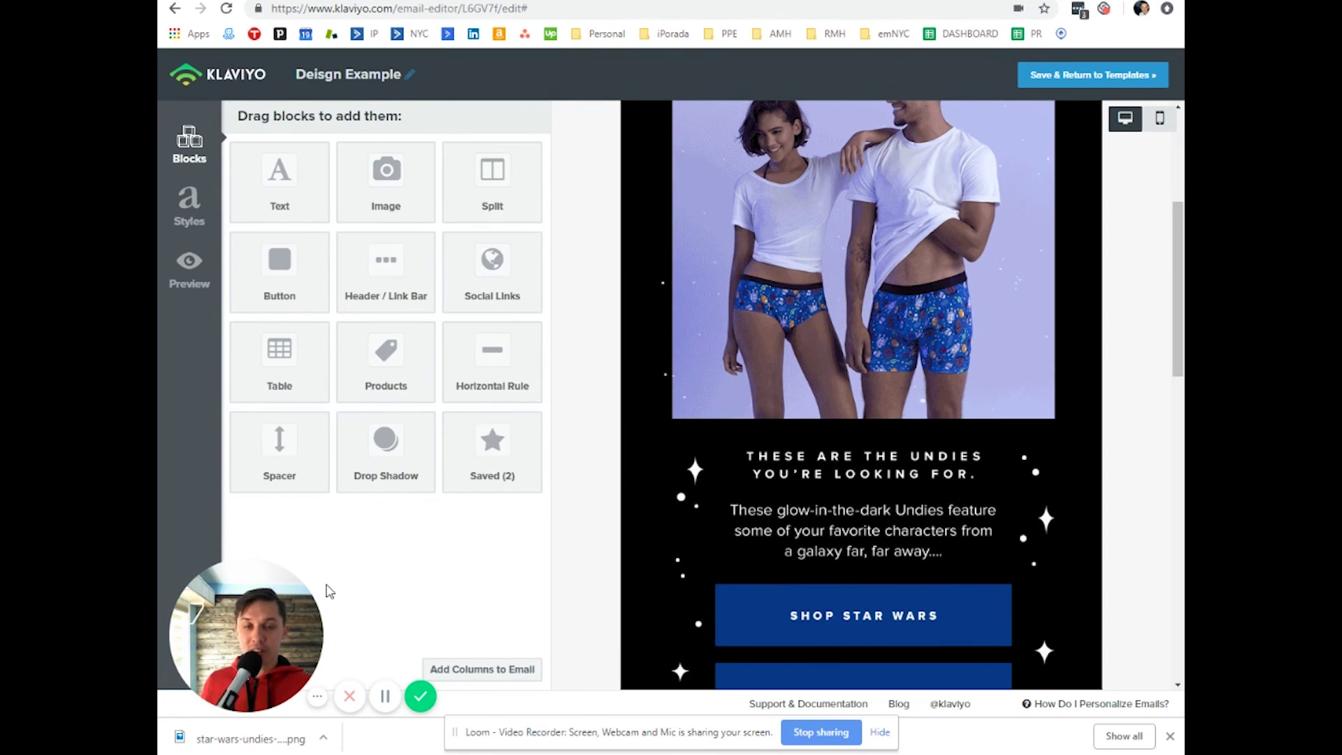
scroll(1029, 509, up, 1)
scroll(1030, 509, up, 4)
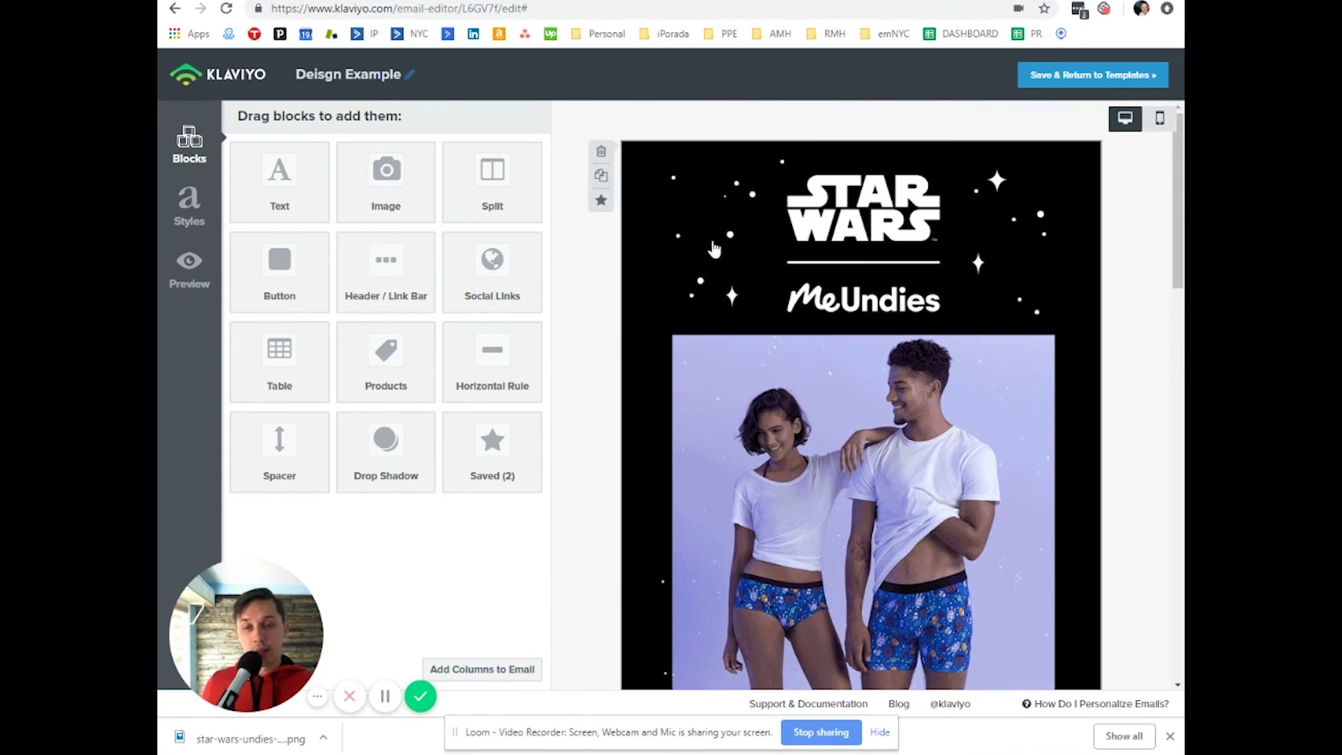